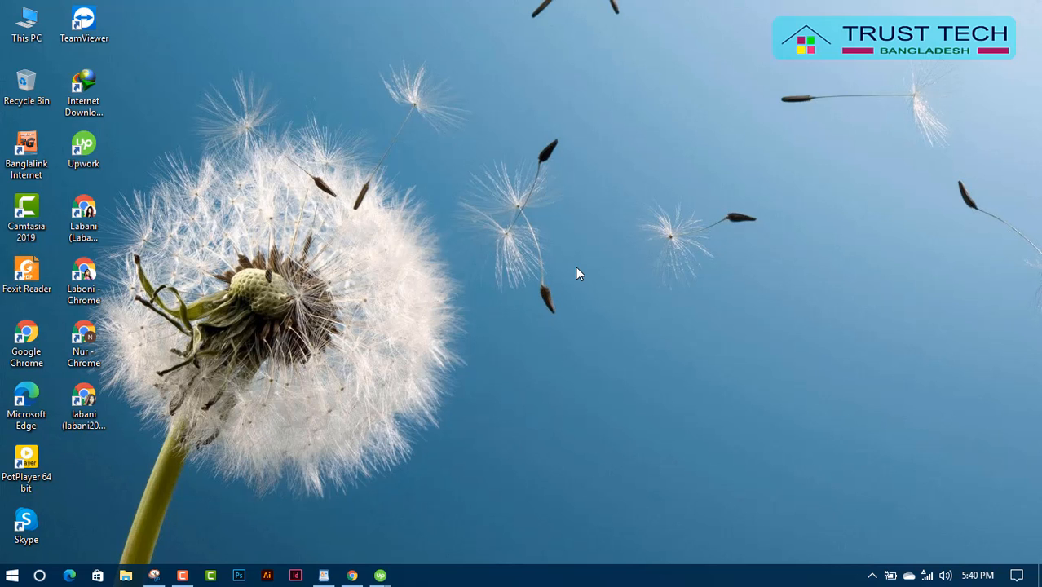
# Launch Excel 2016 from the Start menu's app list.
pyautogui.click(10, 575)
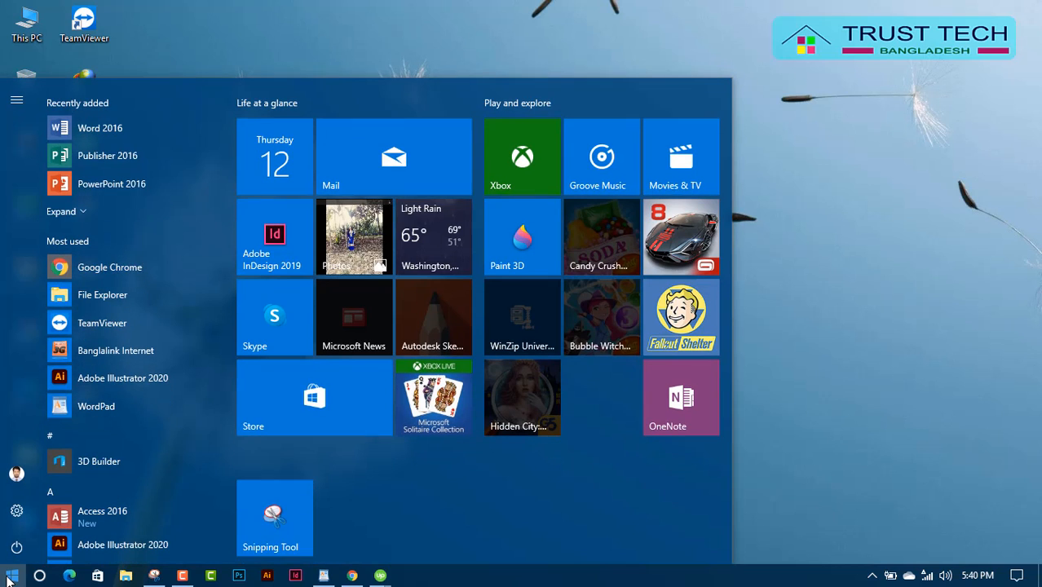
pyautogui.scroll(-6, 81, 367)
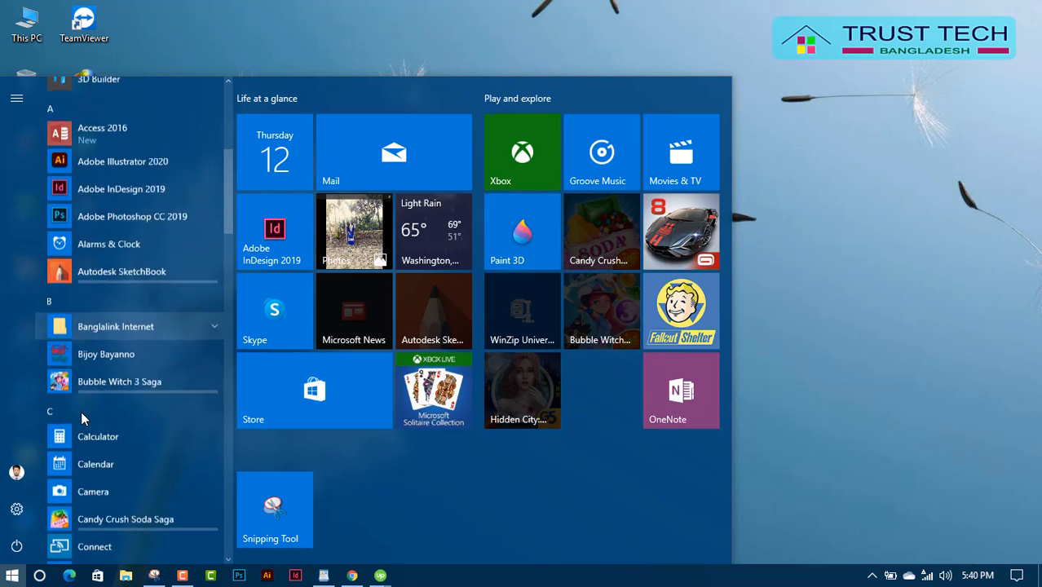
pyautogui.scroll(-3, 82, 421)
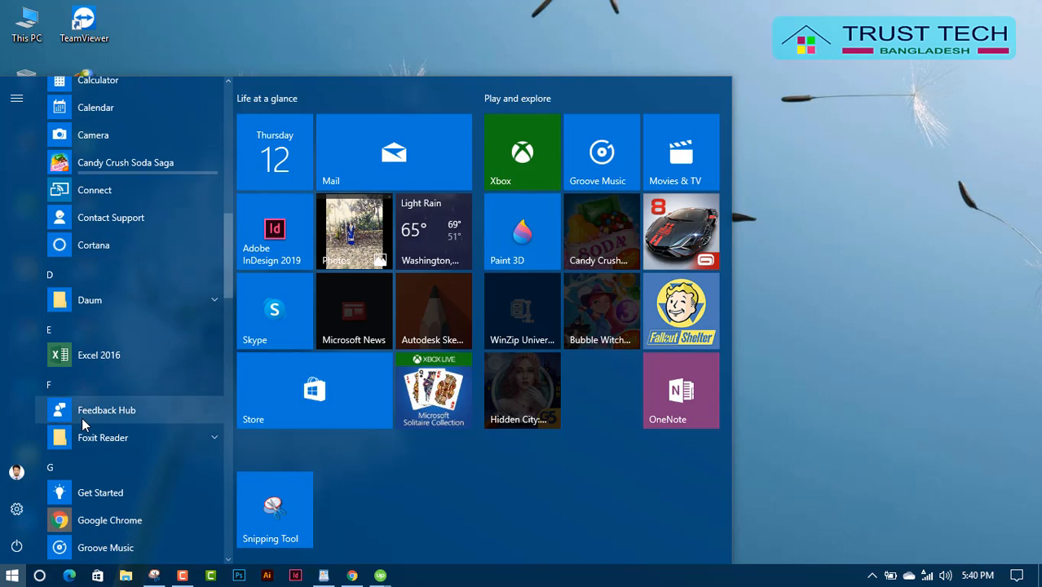
pyautogui.click(98, 354)
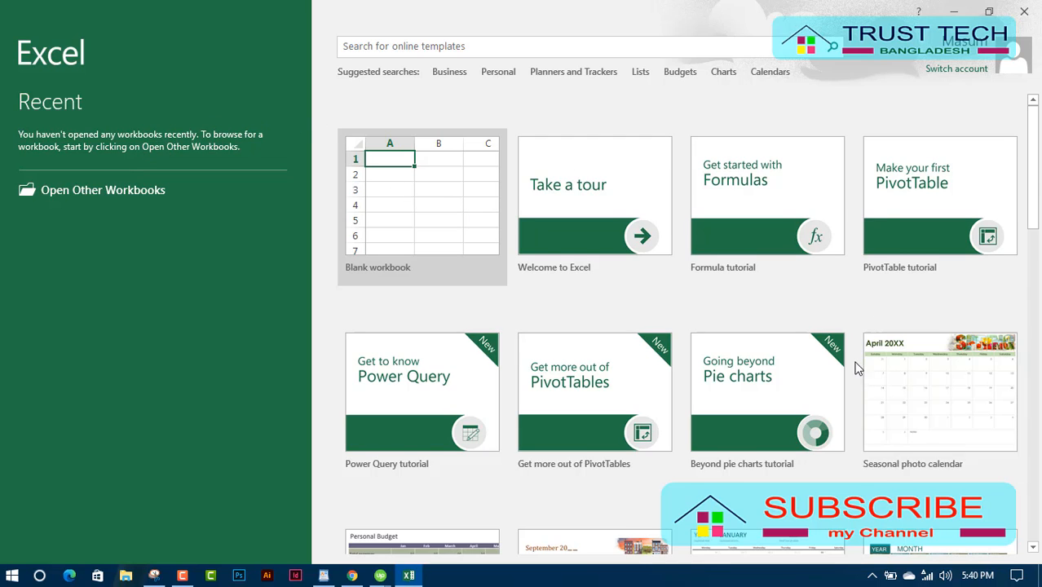
pyautogui.scroll(-5, 856, 372)
pyautogui.scroll(-5, 856, 372)
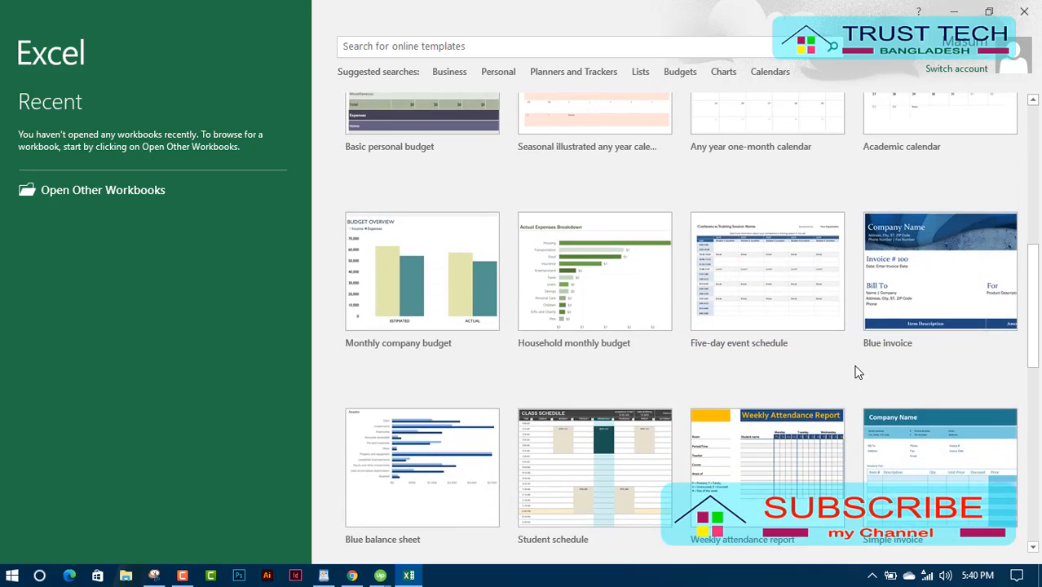
pyautogui.scroll(-5, 812, 426)
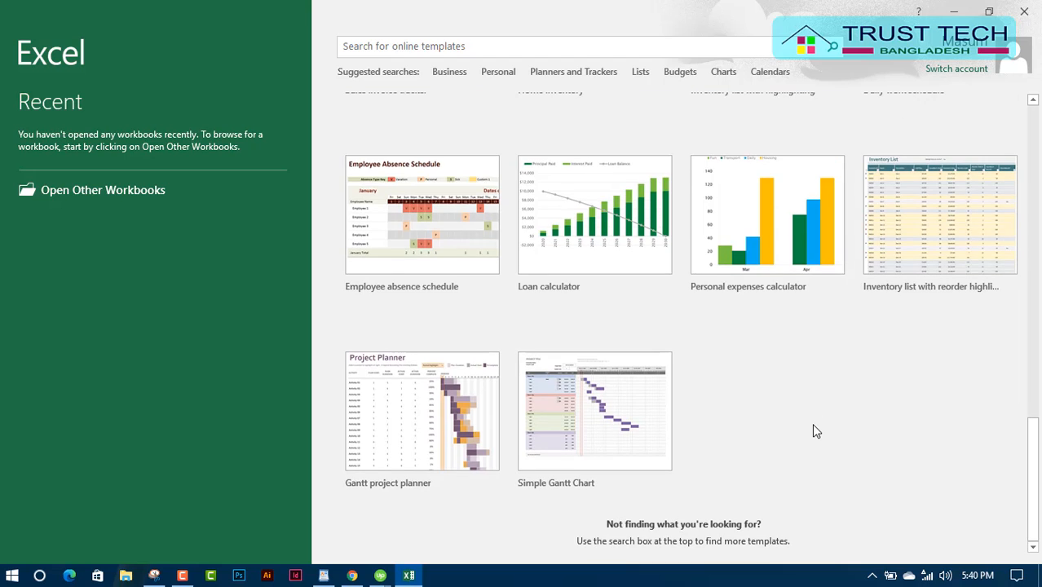
pyautogui.scroll(7, 812, 429)
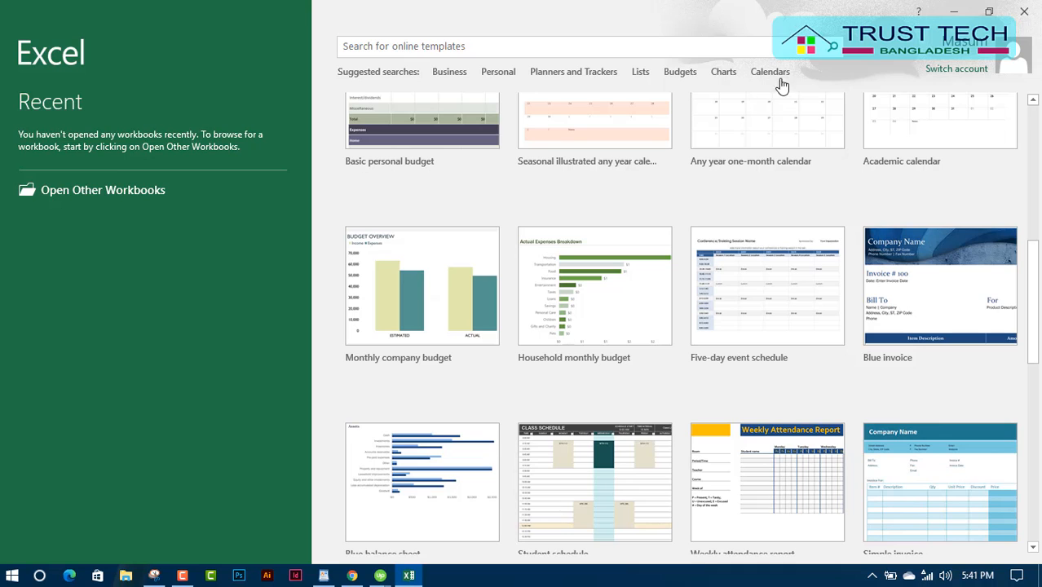
pyautogui.scroll(6, 758, 214)
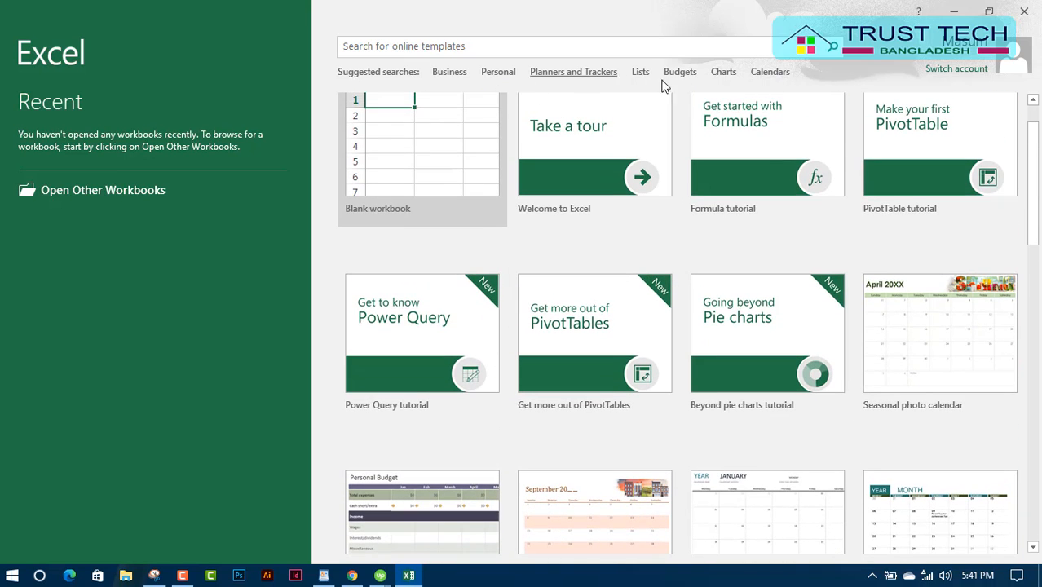
pyautogui.click(449, 74)
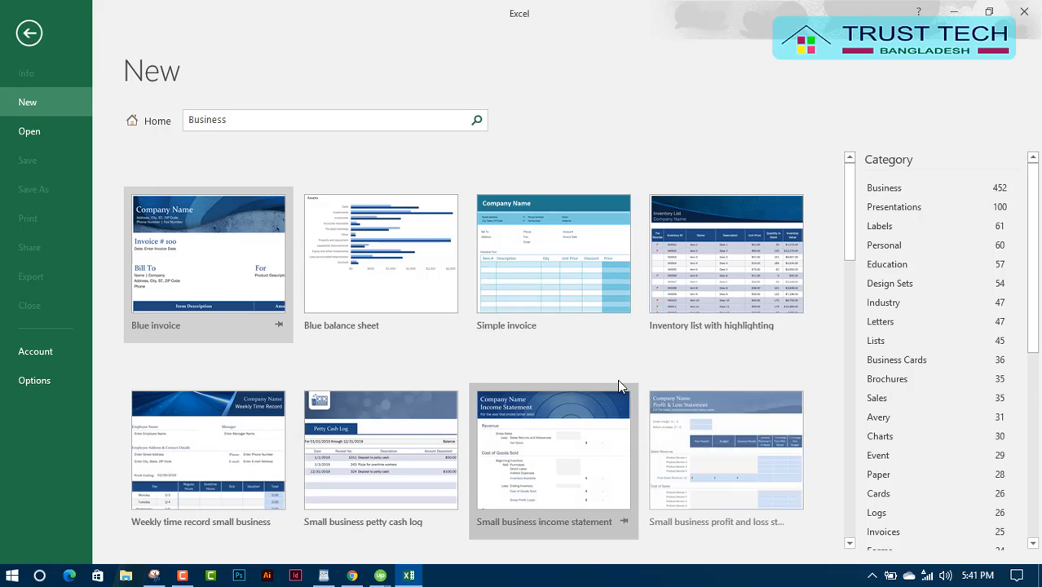
pyautogui.scroll(-1, 620, 387)
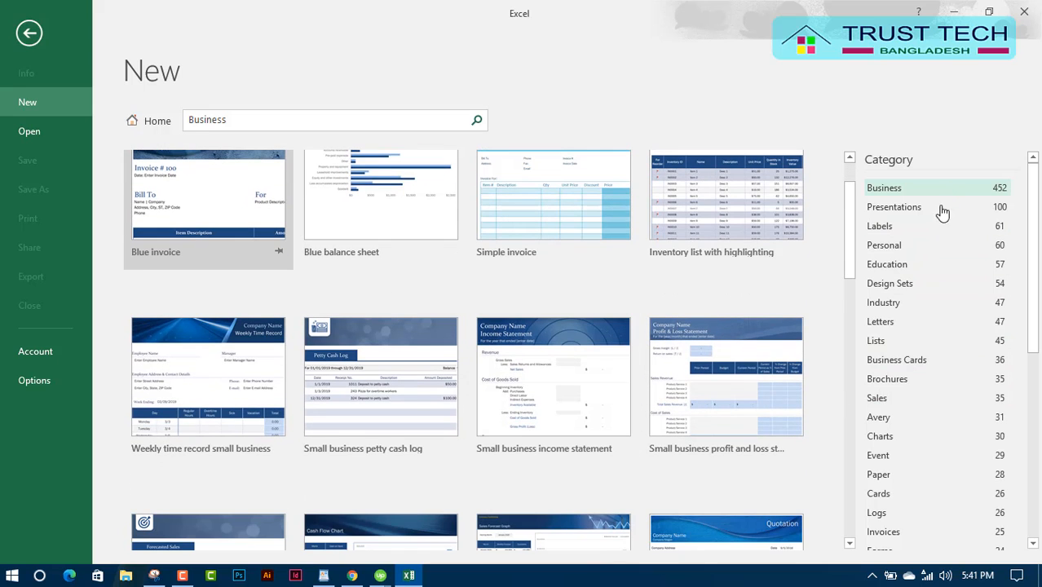
pyautogui.scroll(-4, 949, 360)
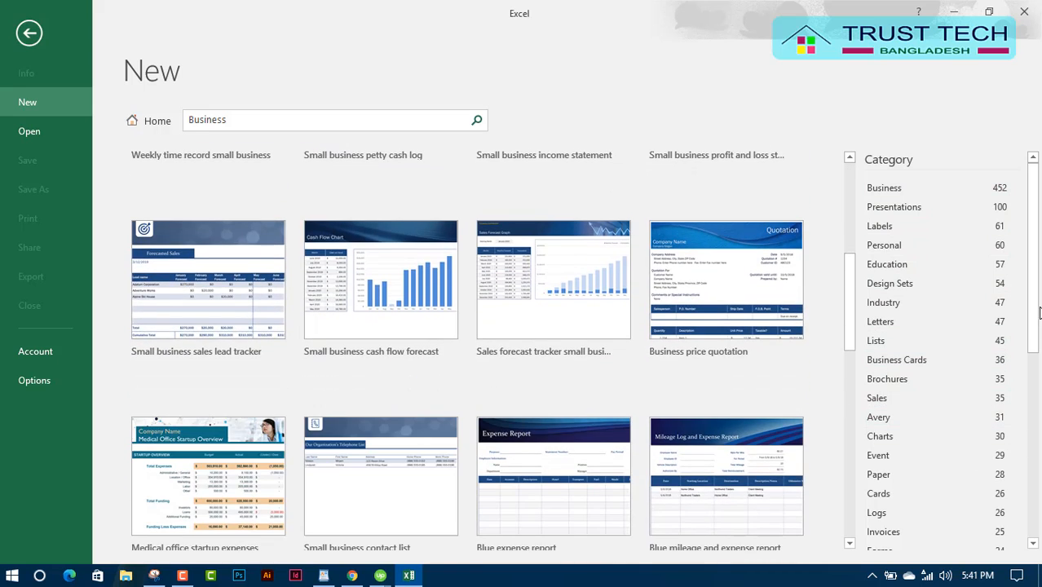
pyautogui.moveTo(1039, 313); pyautogui.dragTo(1039, 522)
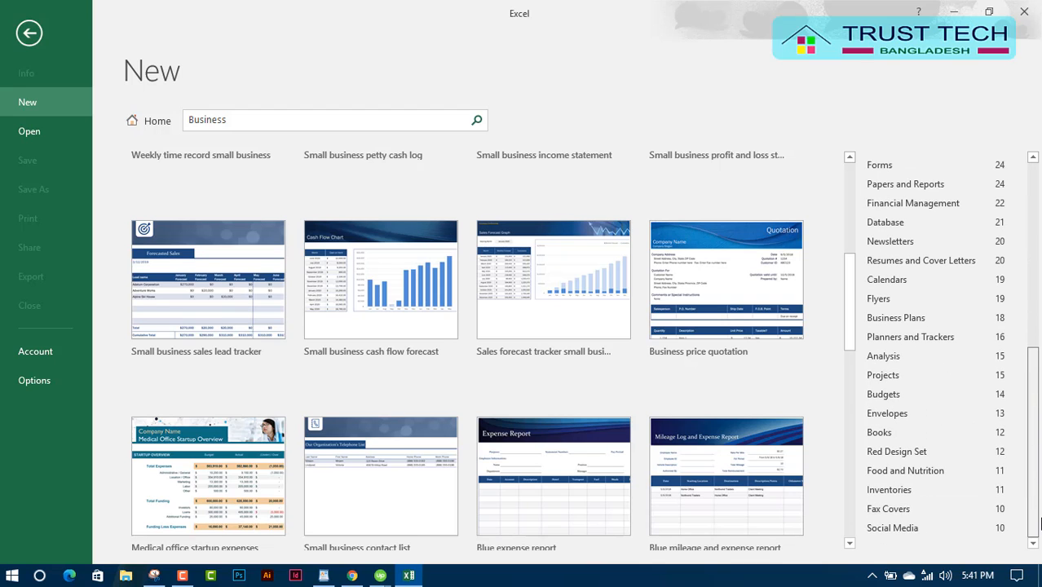
pyautogui.scroll(5, 388, 355)
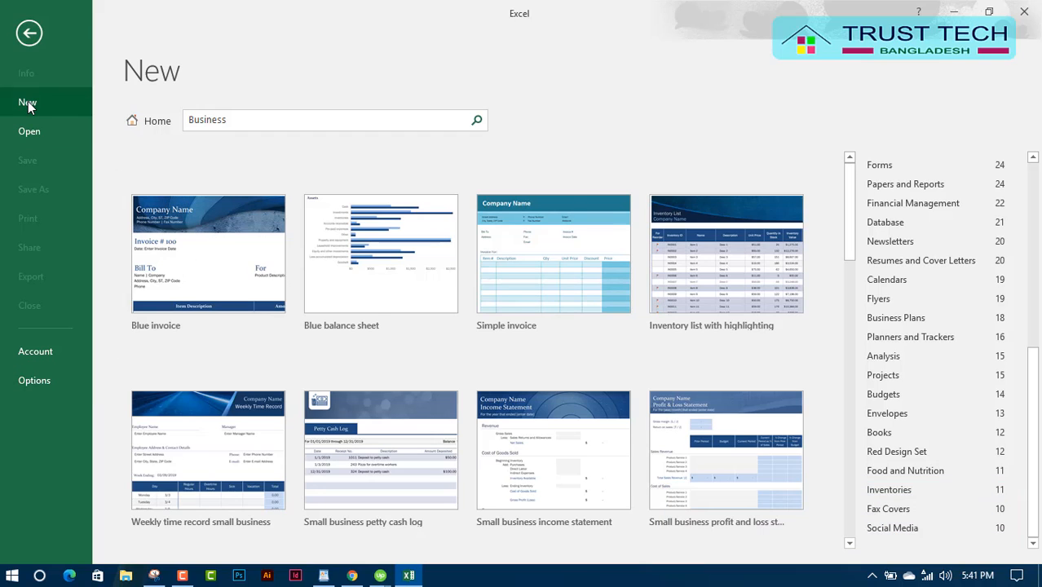
# Create a new blank workbook Book1 and bring up its File backstage Open page.
pyautogui.click(30, 34)
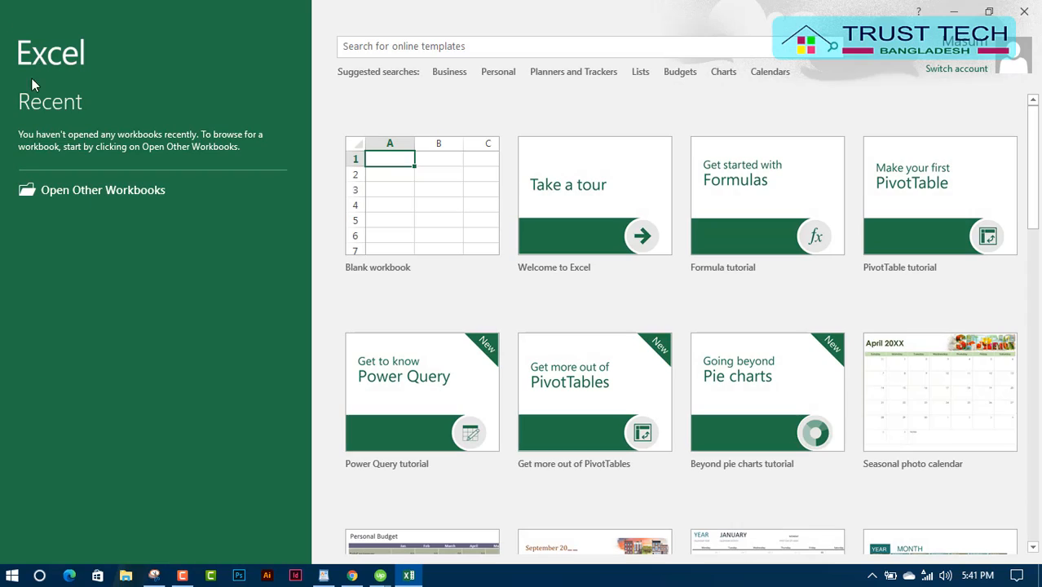
pyautogui.click(413, 220)
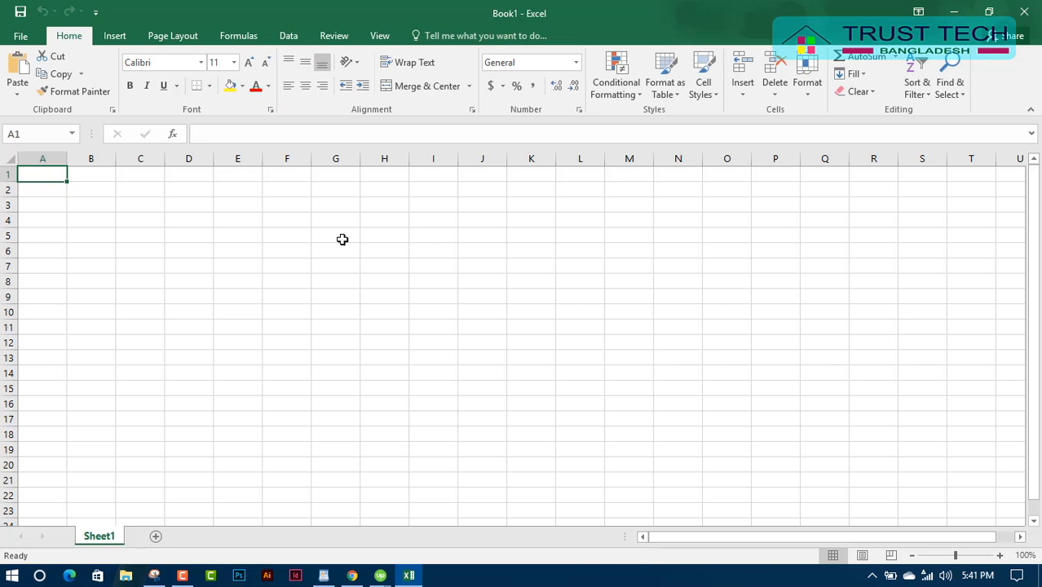
pyautogui.click(22, 38)
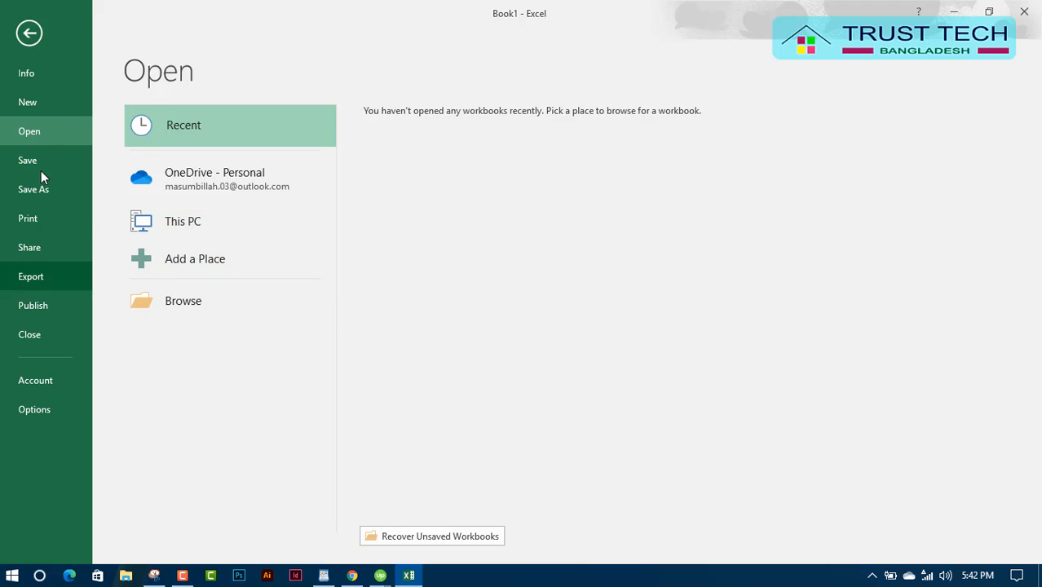
# Leave backstage view and return to Book1's empty Sheet1.
pyautogui.click(29, 33)
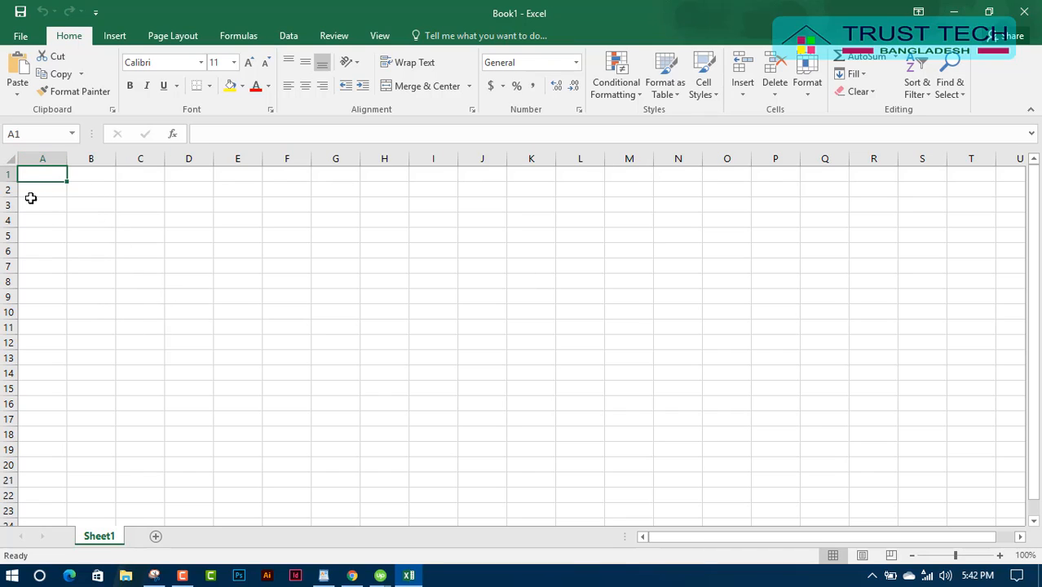
pyautogui.scroll(-3, 55, 423)
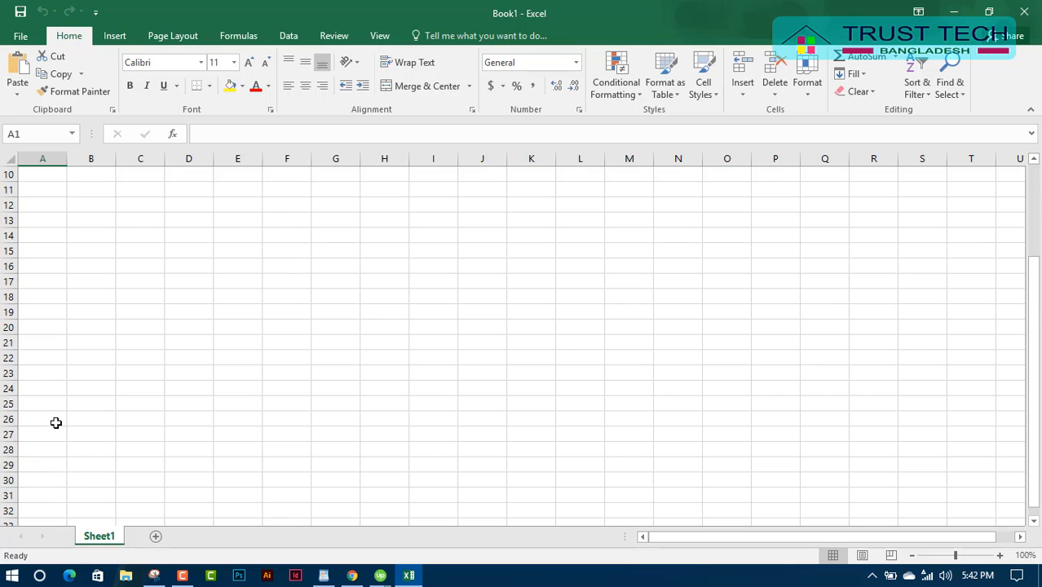
pyautogui.scroll(-11, 55, 422)
pyautogui.scroll(14, 63, 425)
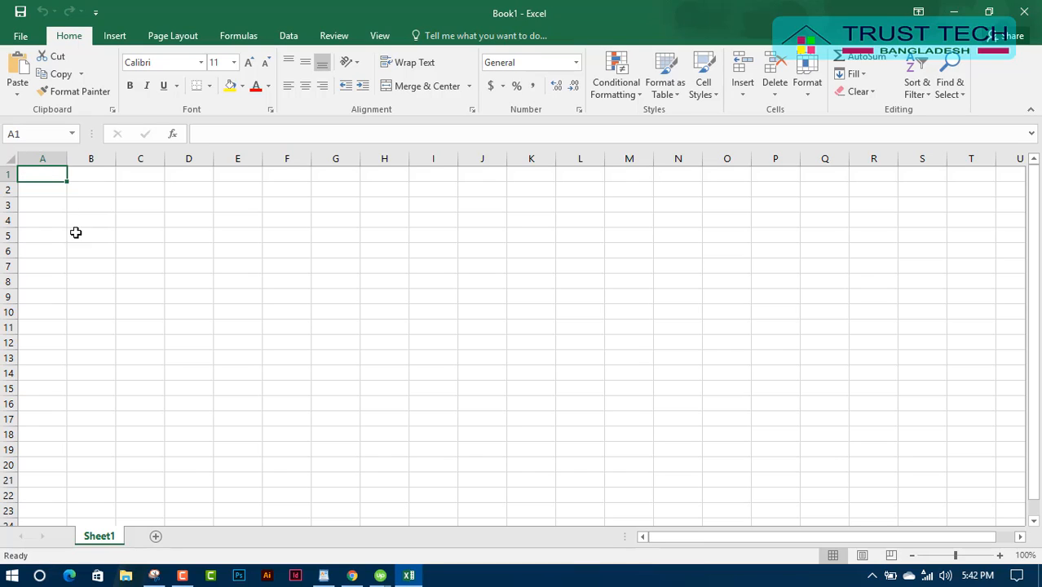
pyautogui.click(202, 327)
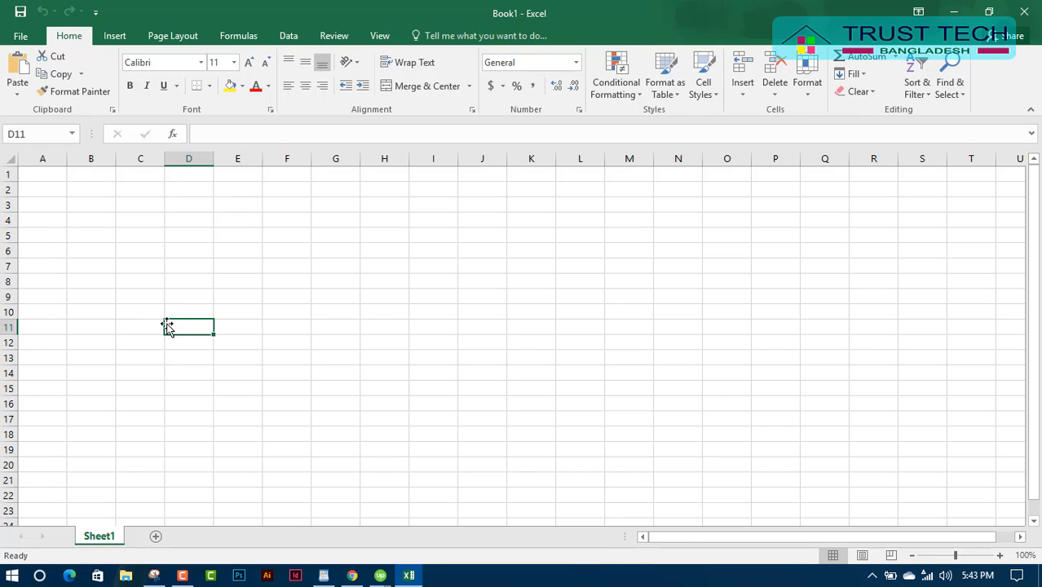
pyautogui.click(532, 419)
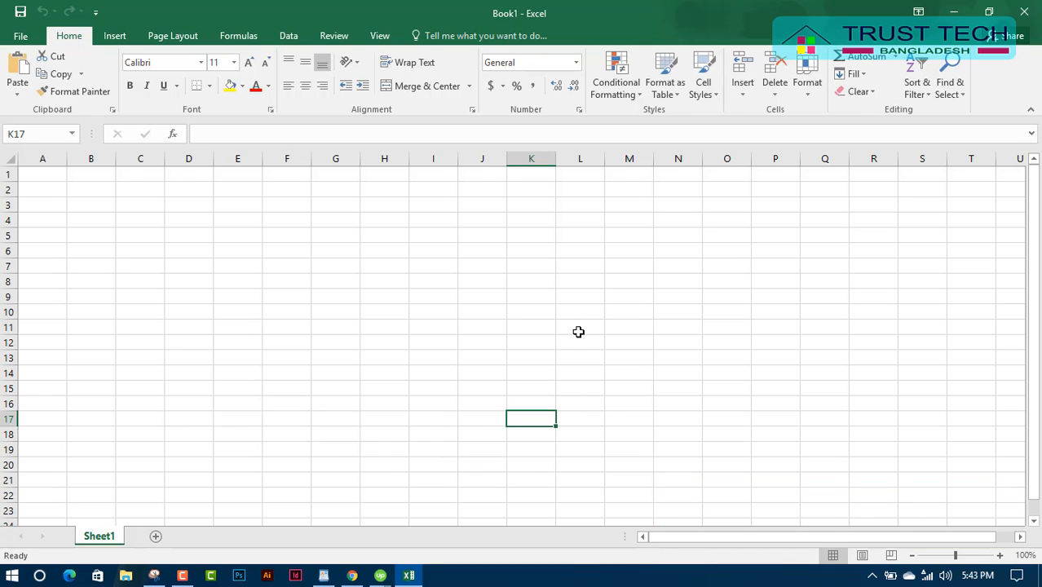
pyautogui.click(582, 417)
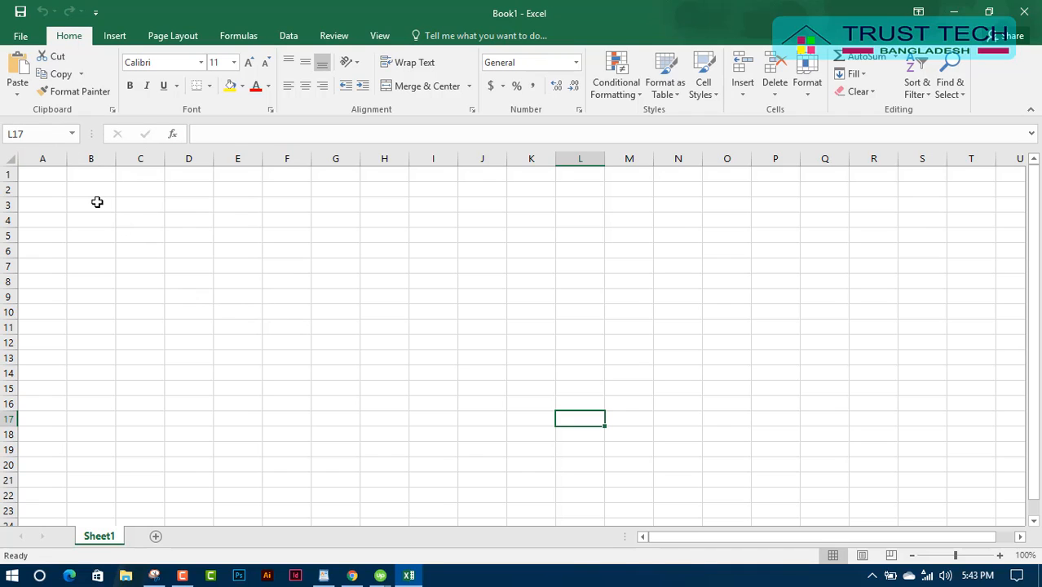
pyautogui.click(33, 175)
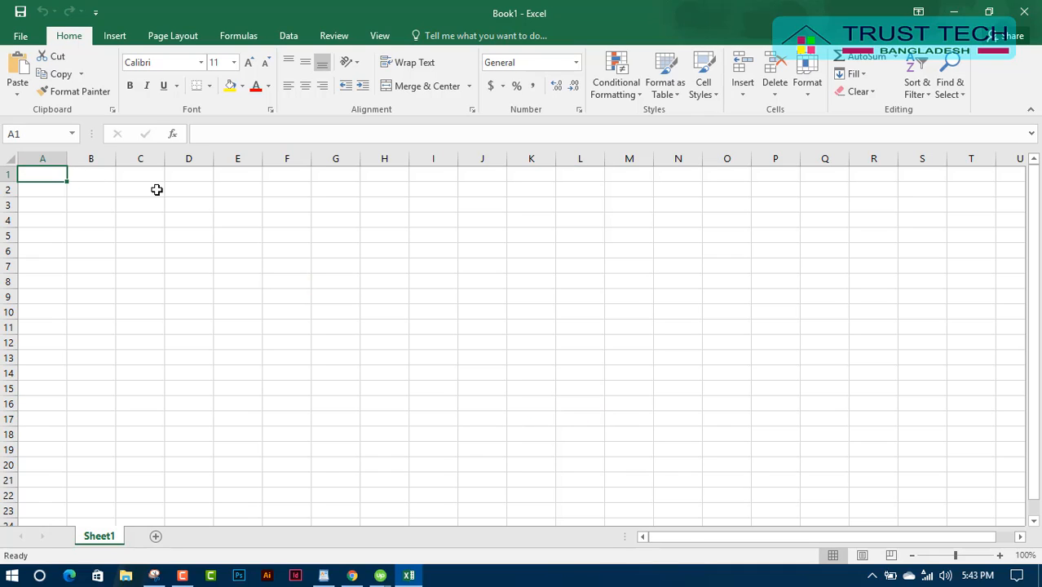
# Enter the title 'Design Studio Bangladesh' in cell A1.
pyautogui.write('Desi')
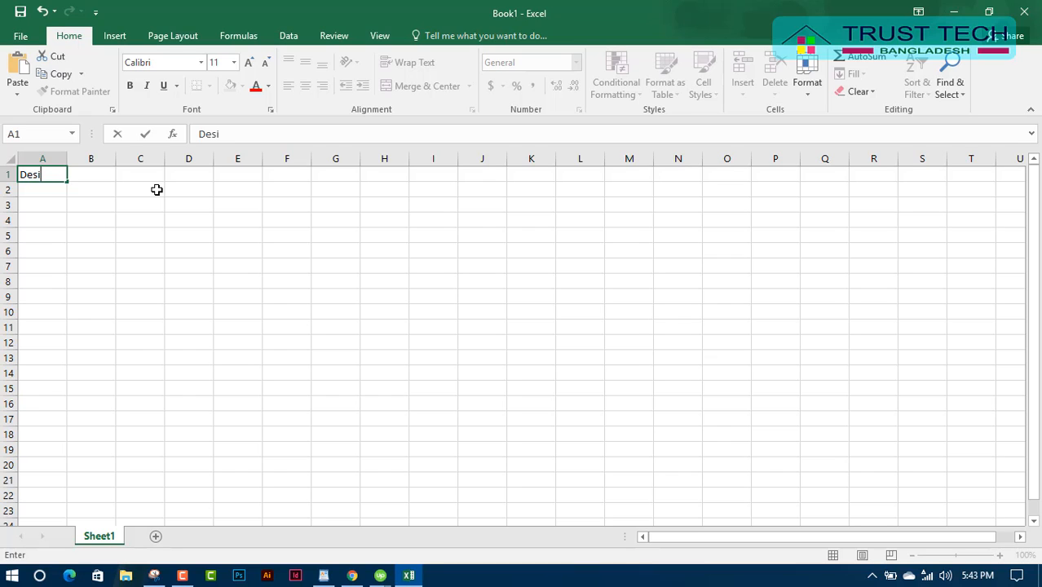
pyautogui.write('gn Studio B')
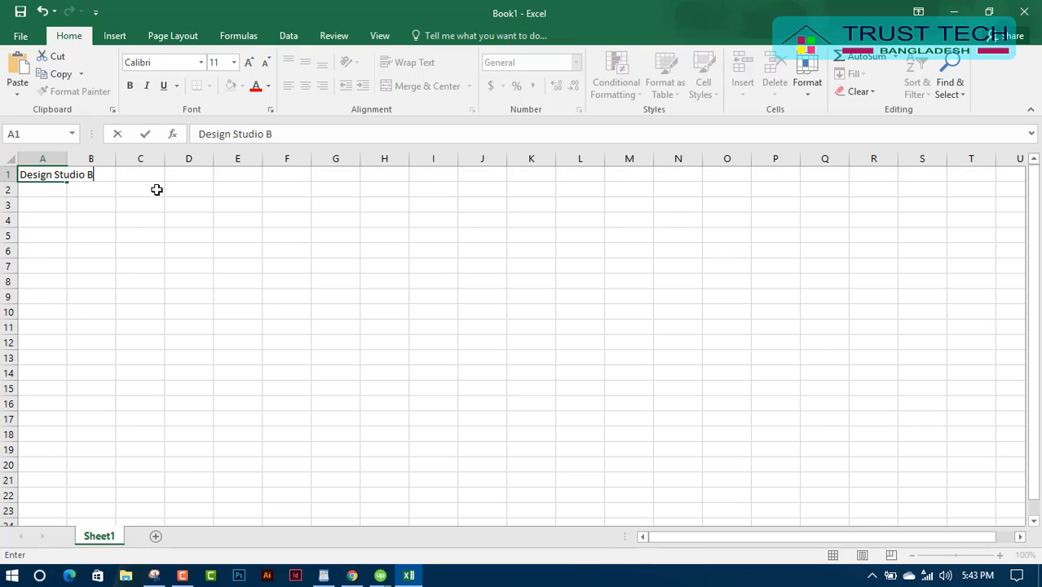
pyautogui.write('angladesh')
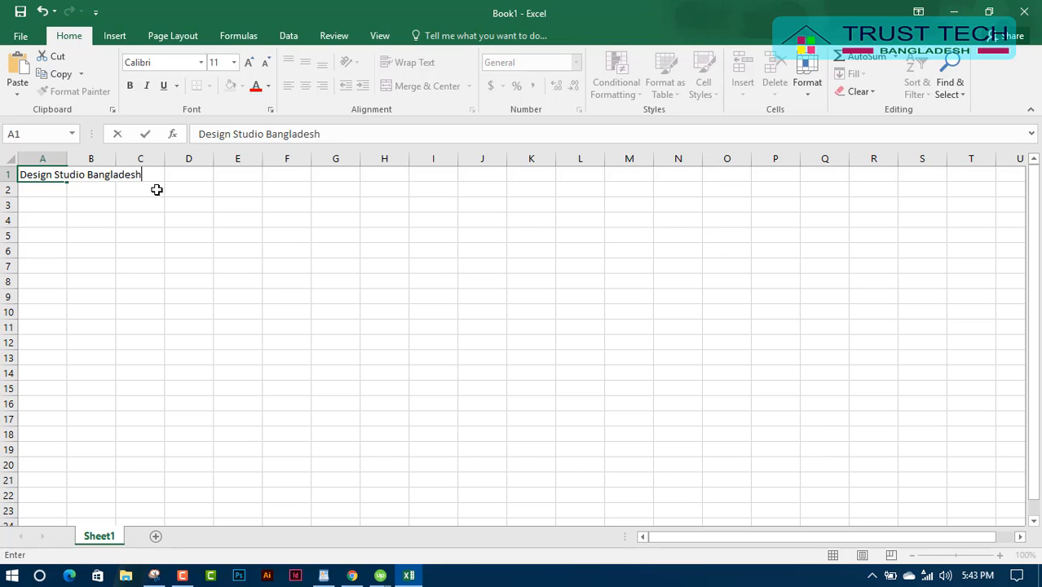
pyautogui.click(137, 253)
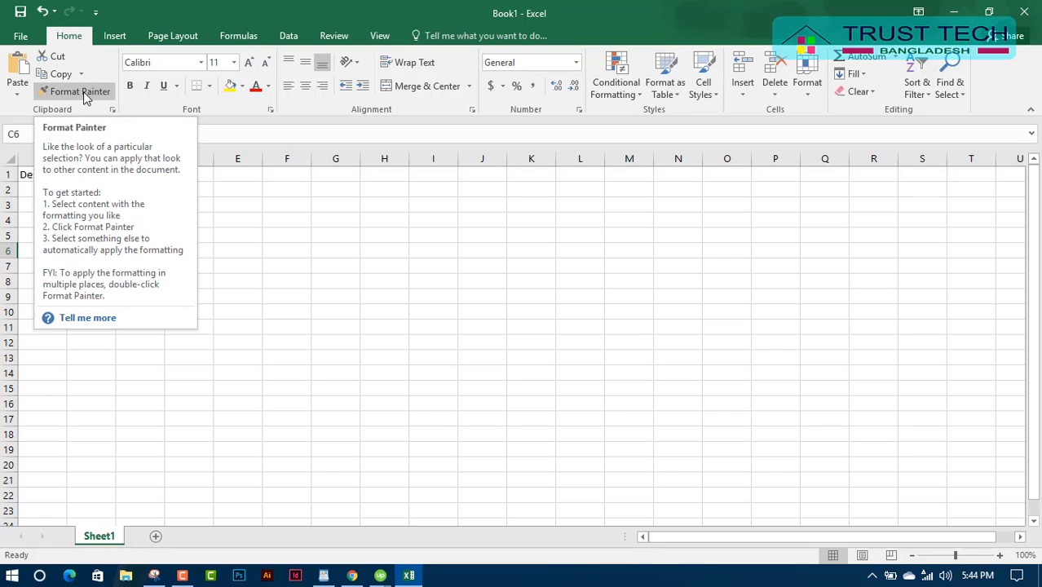
# Check the font name and size lists, keeping the A1 title at Calibri 11.
pyautogui.click(201, 65)
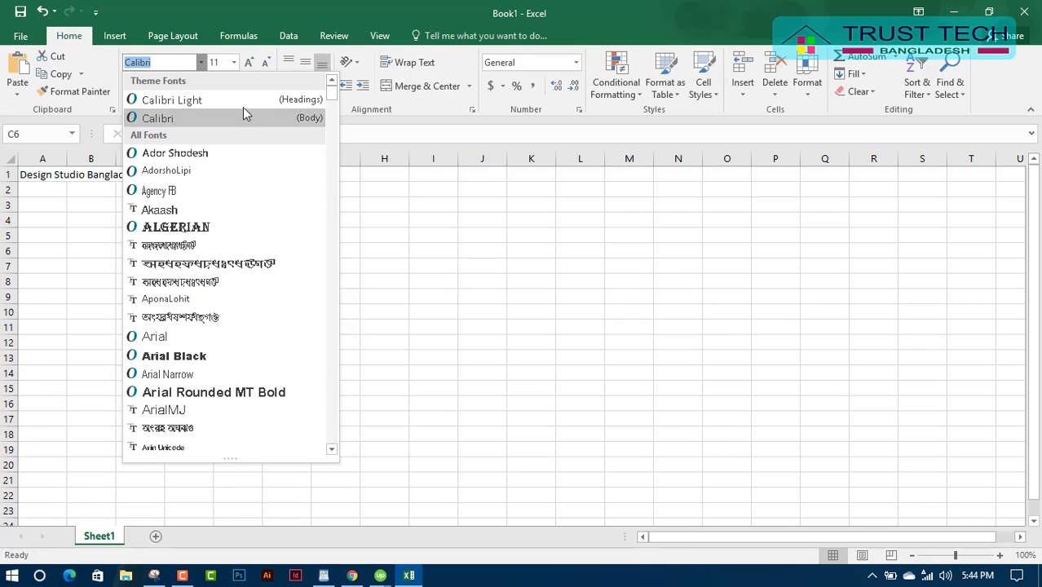
pyautogui.click(234, 63)
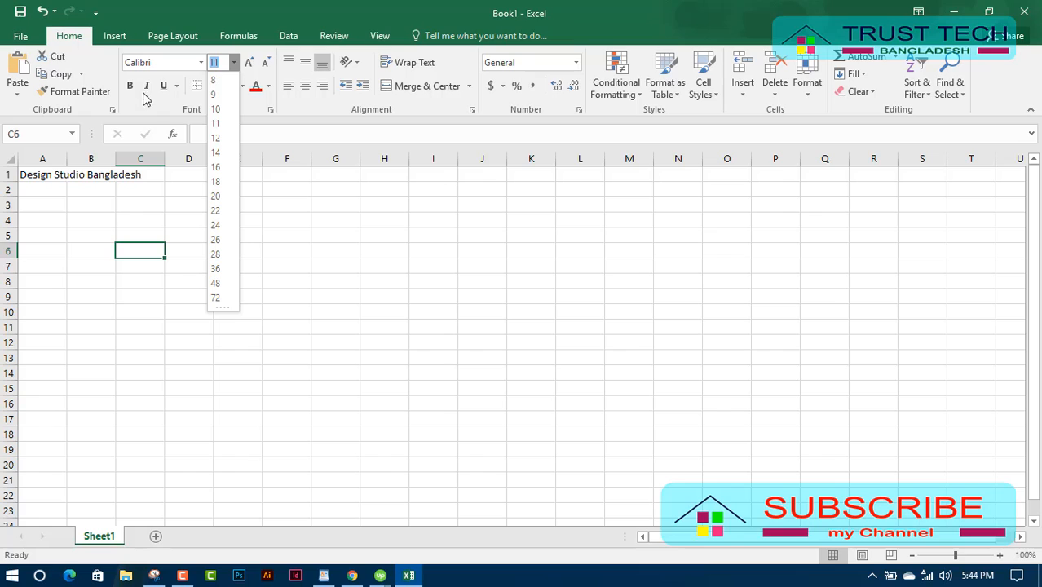
pyautogui.click(91, 176)
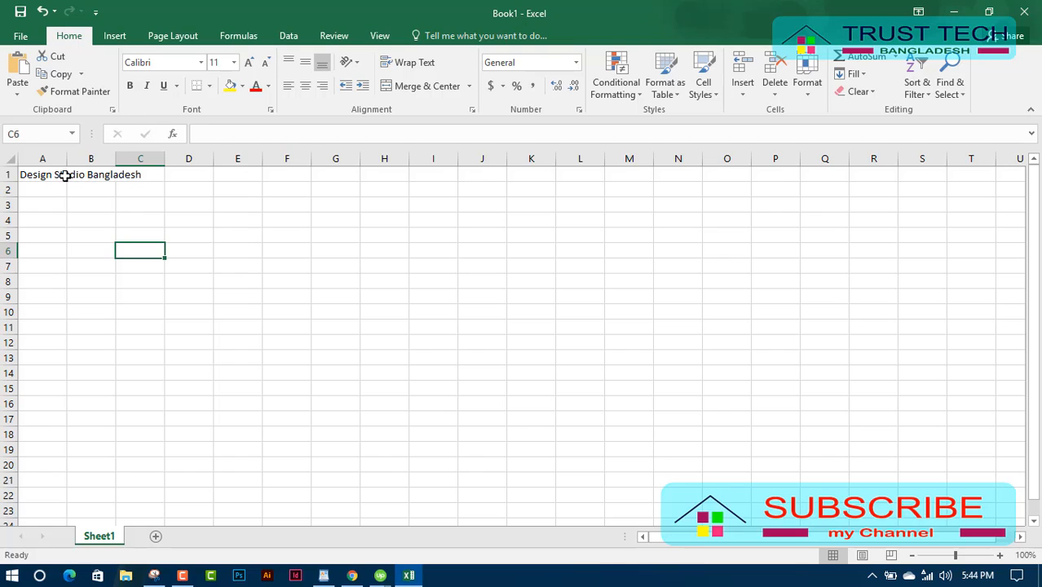
pyautogui.click(63, 176)
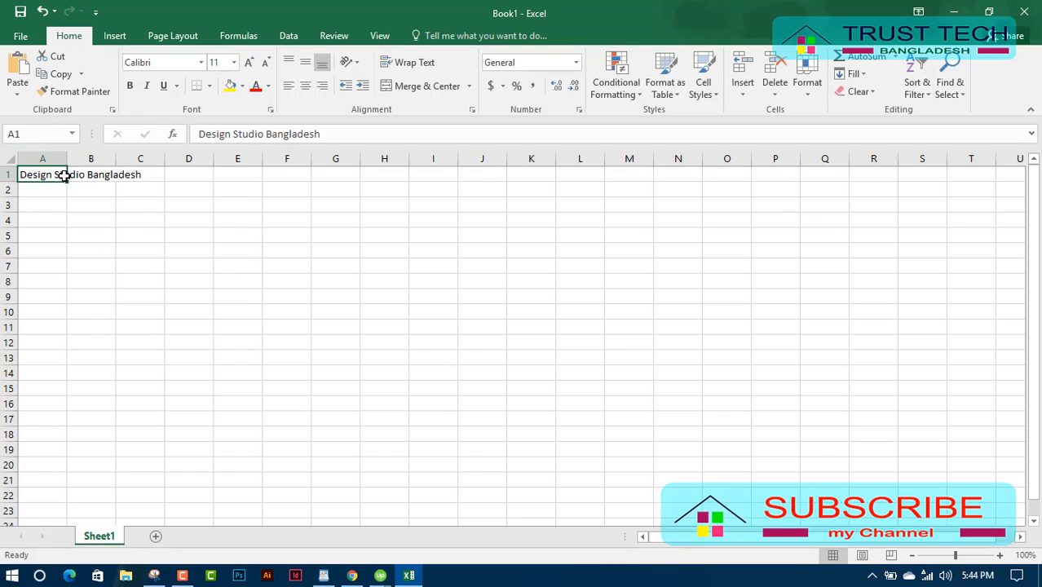
# Make the A1 title bold, italic and double underlined.
pyautogui.click(132, 91)
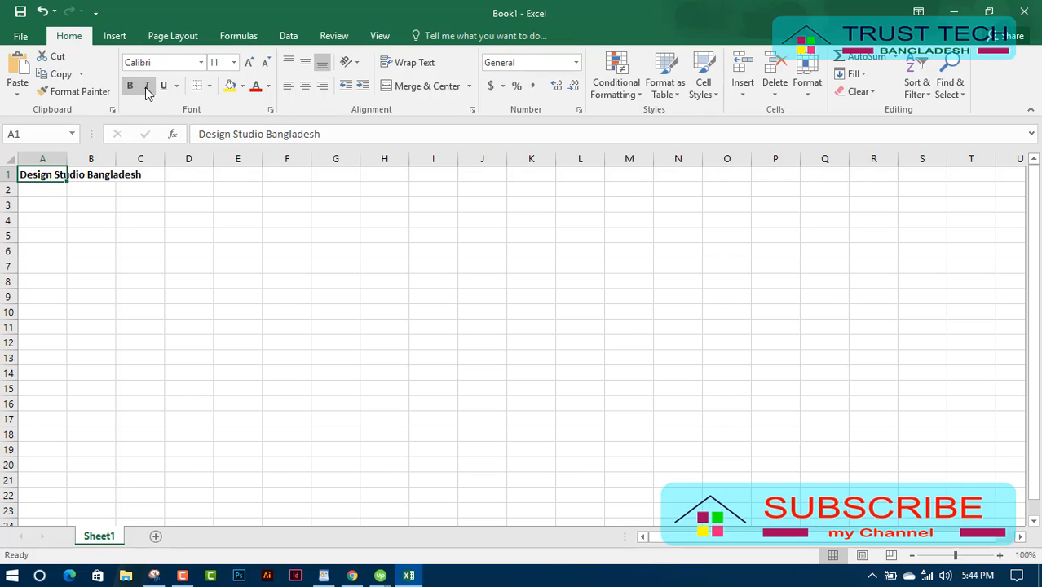
pyautogui.click(147, 87)
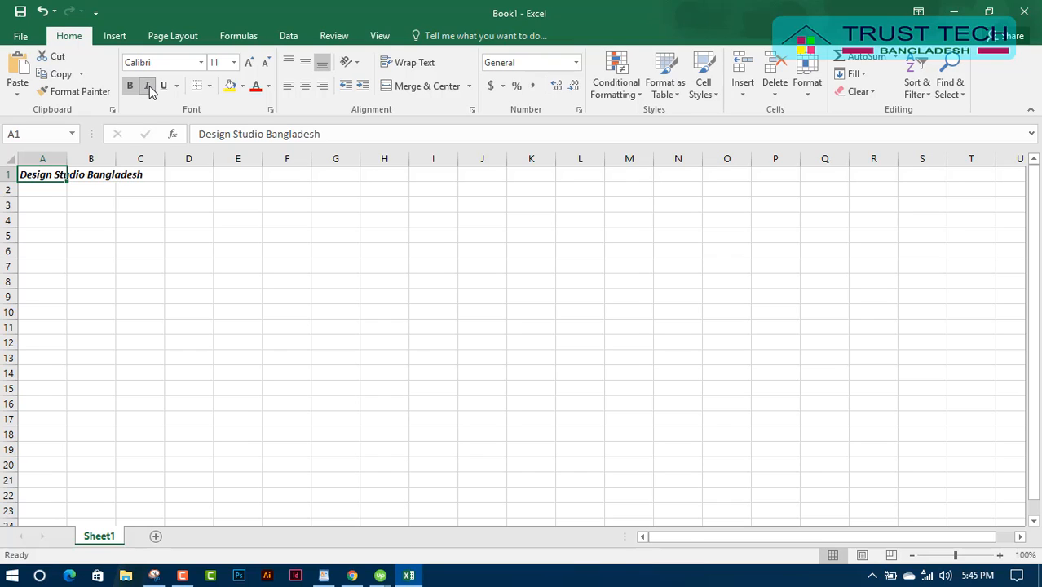
pyautogui.click(164, 88)
pyautogui.click(177, 86)
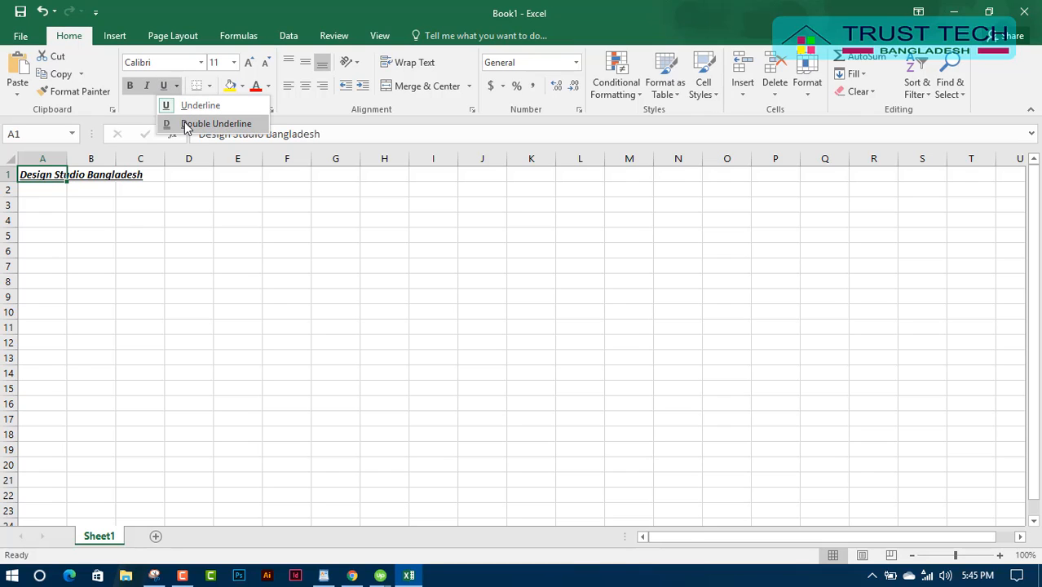
pyautogui.click(238, 126)
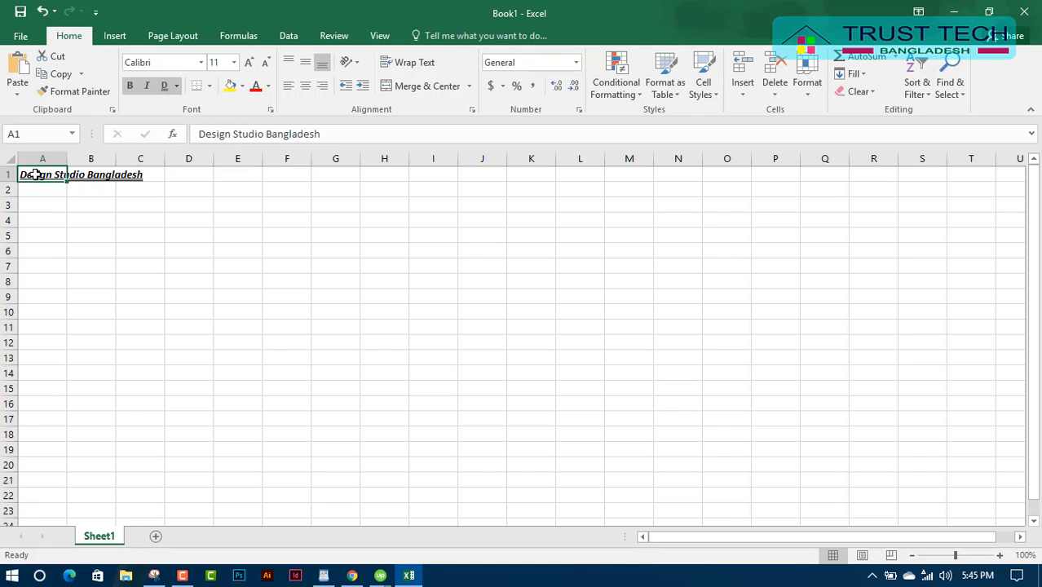
pyautogui.click(209, 86)
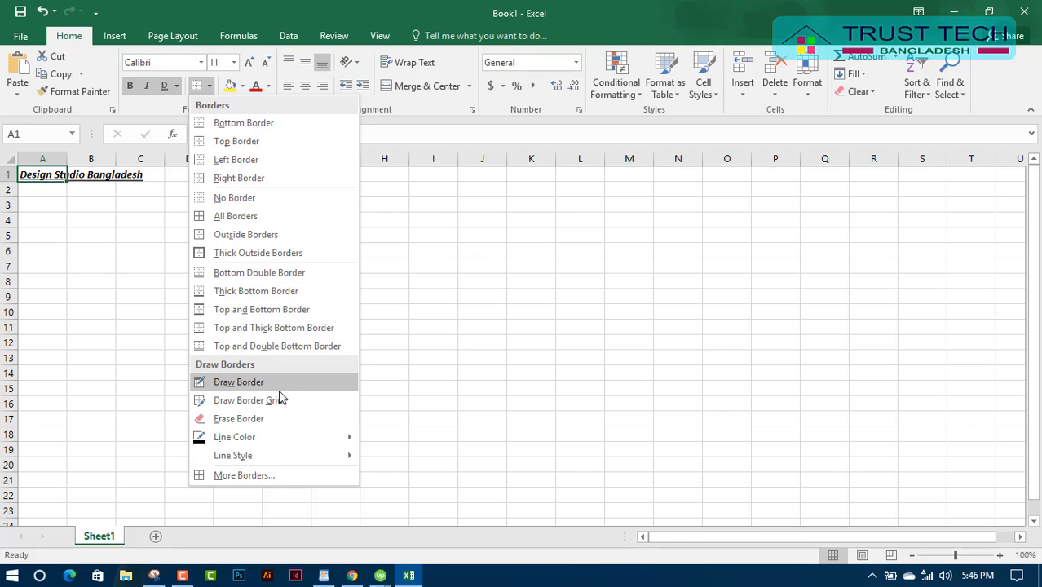
# Dismiss the border list without a border and select A1 through B1.
pyautogui.click(84, 198)
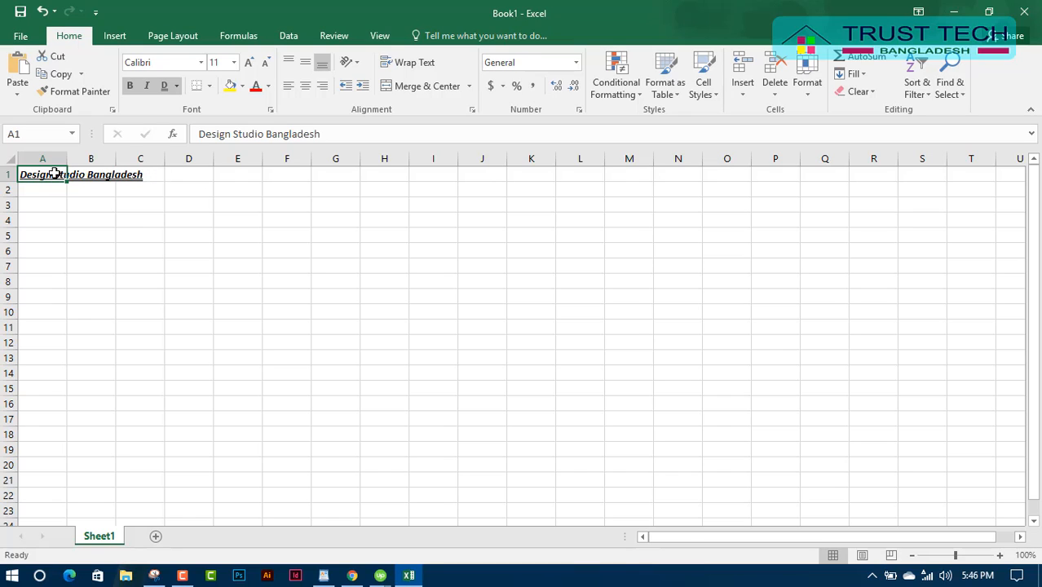
pyautogui.click(94, 178)
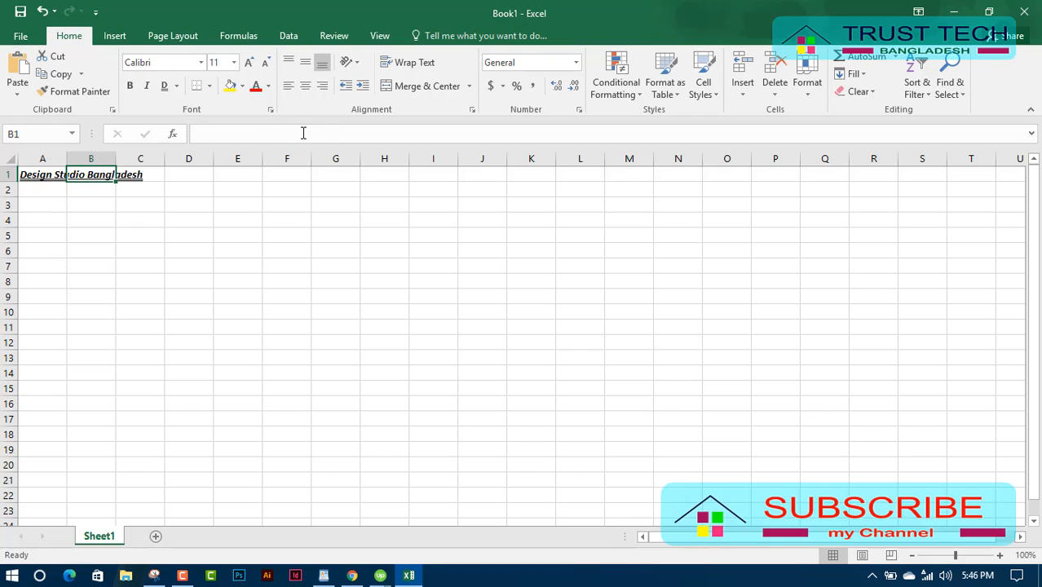
pyautogui.click(140, 173)
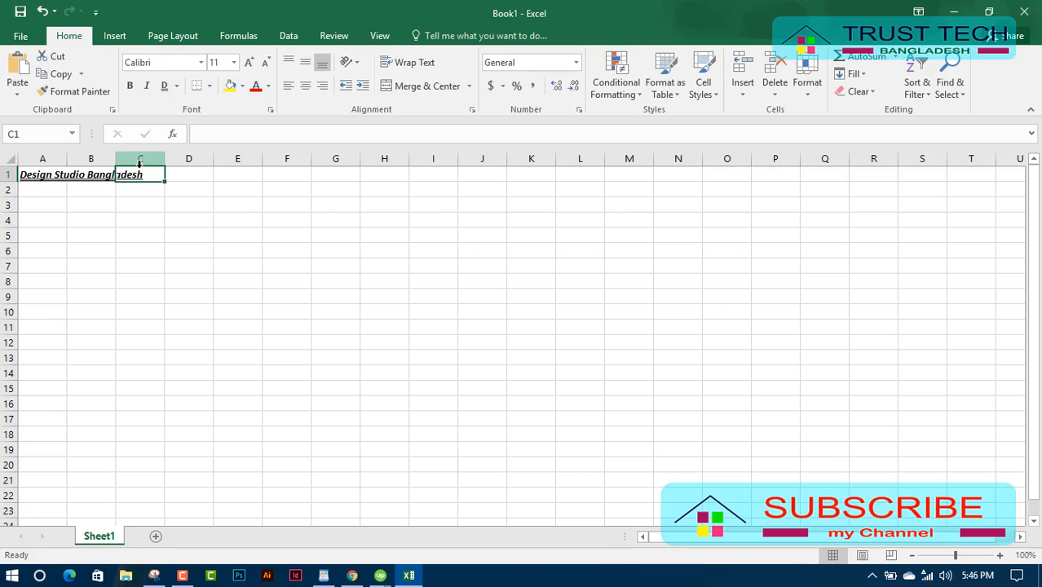
pyautogui.click(246, 132)
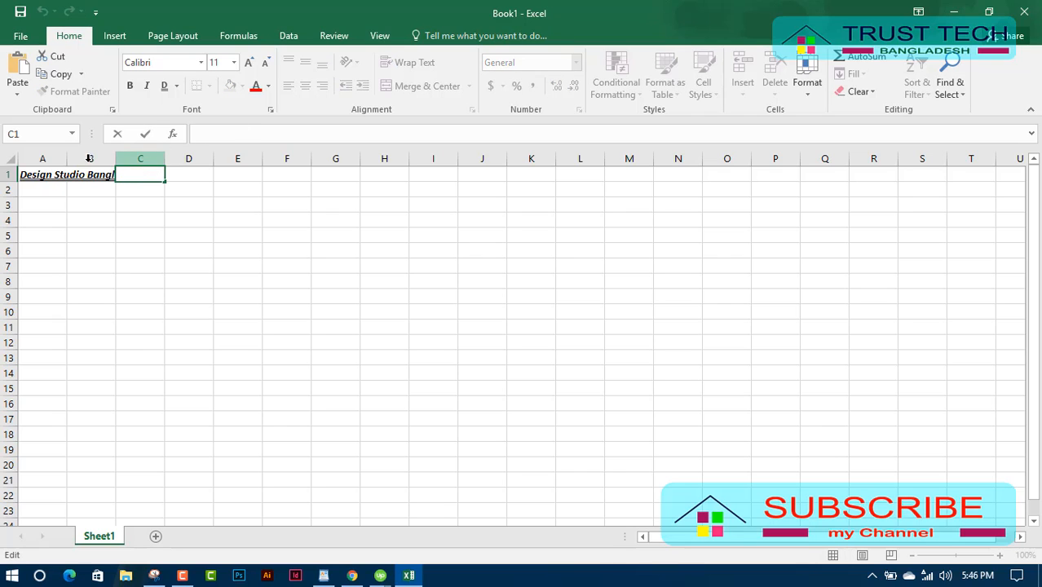
pyautogui.click(34, 177)
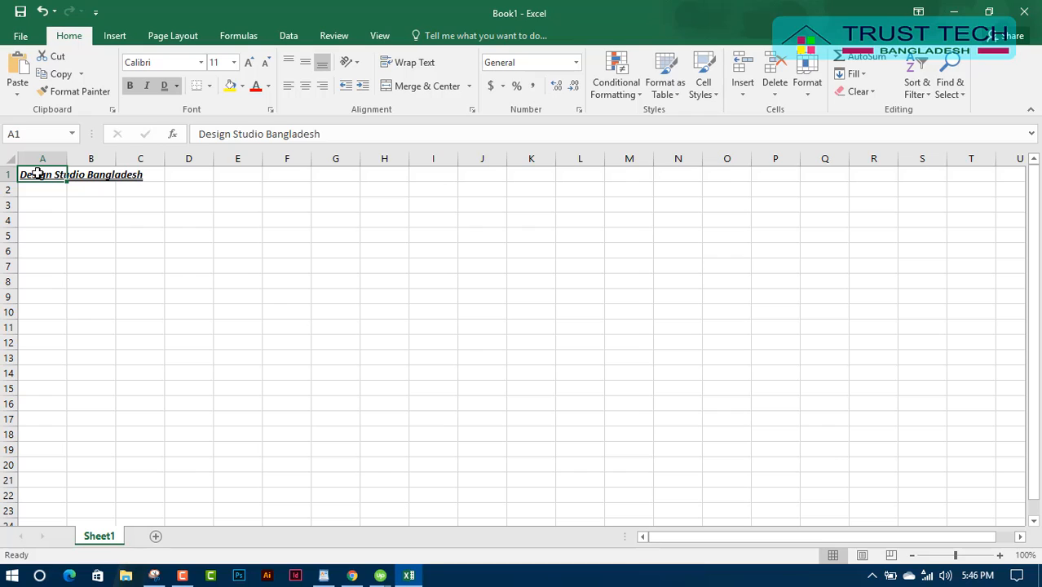
pyautogui.moveTo(38, 174); pyautogui.dragTo(149, 174)
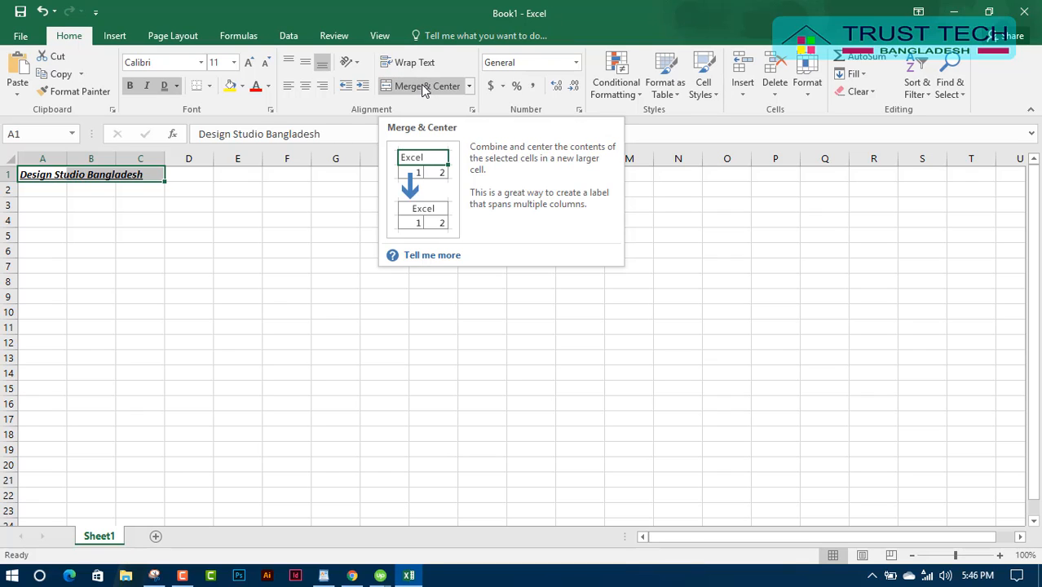
# Merge and centre the title across A1:C1.
pyautogui.click(469, 86)
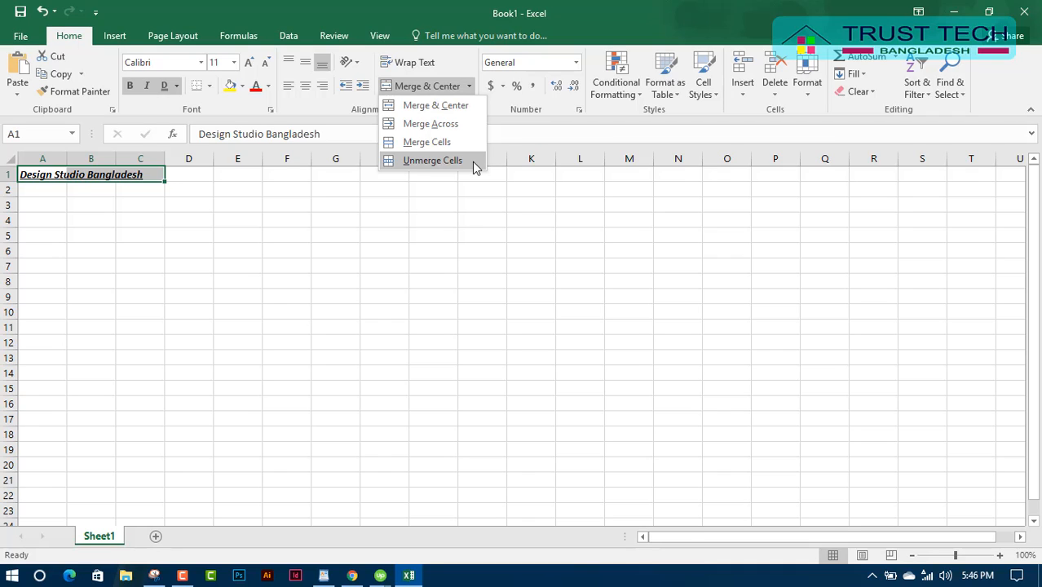
pyautogui.click(429, 162)
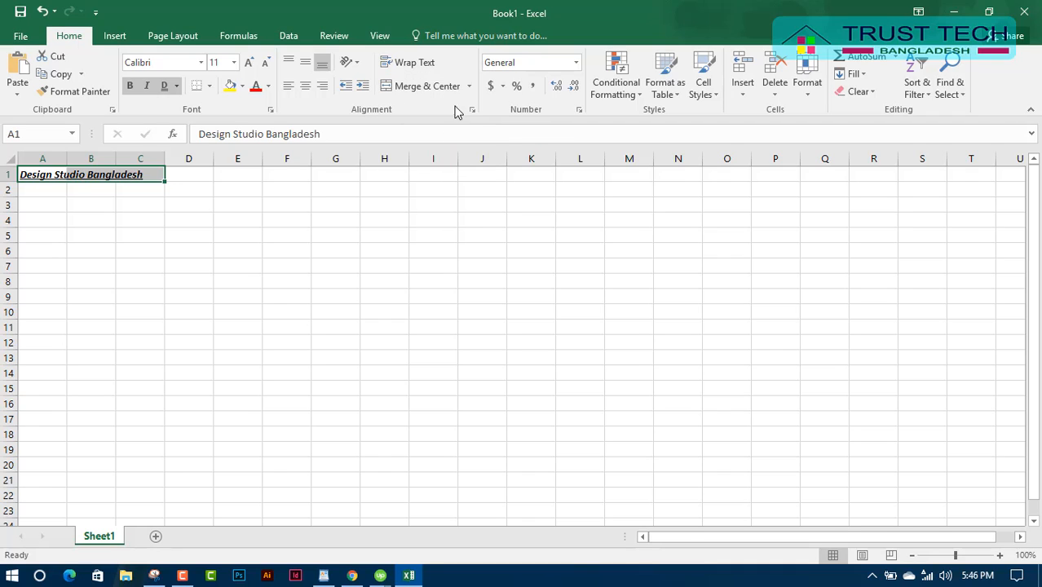
pyautogui.click(469, 85)
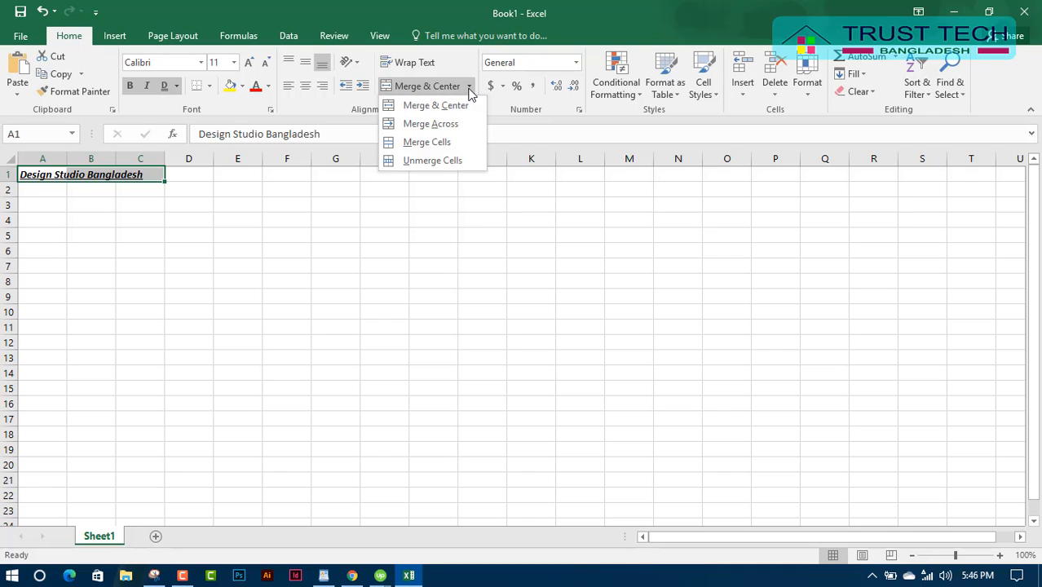
pyautogui.click(423, 107)
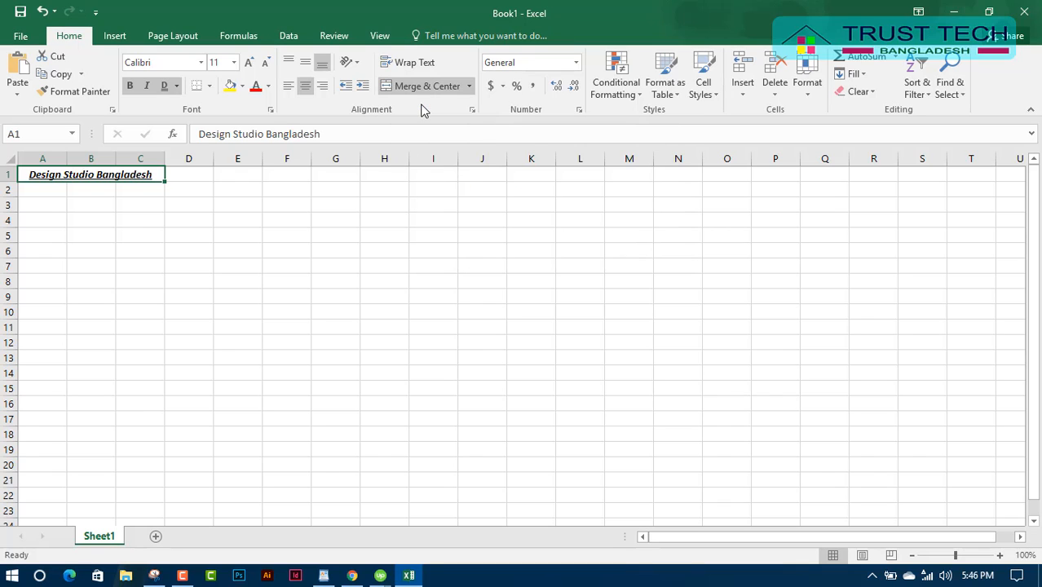
pyautogui.click(159, 202)
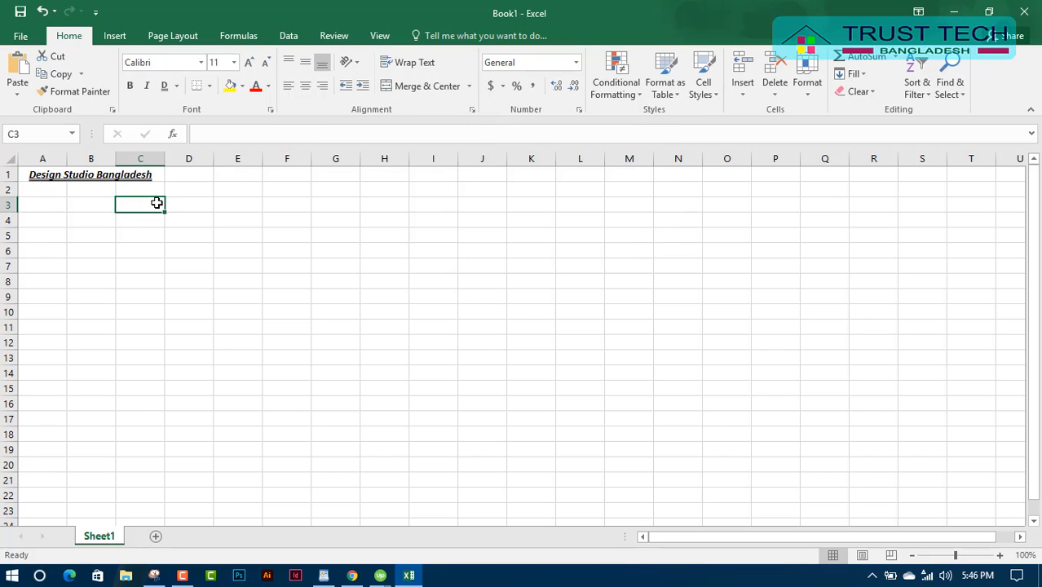
# Put an outside border around the merged title cell.
pyautogui.click(59, 176)
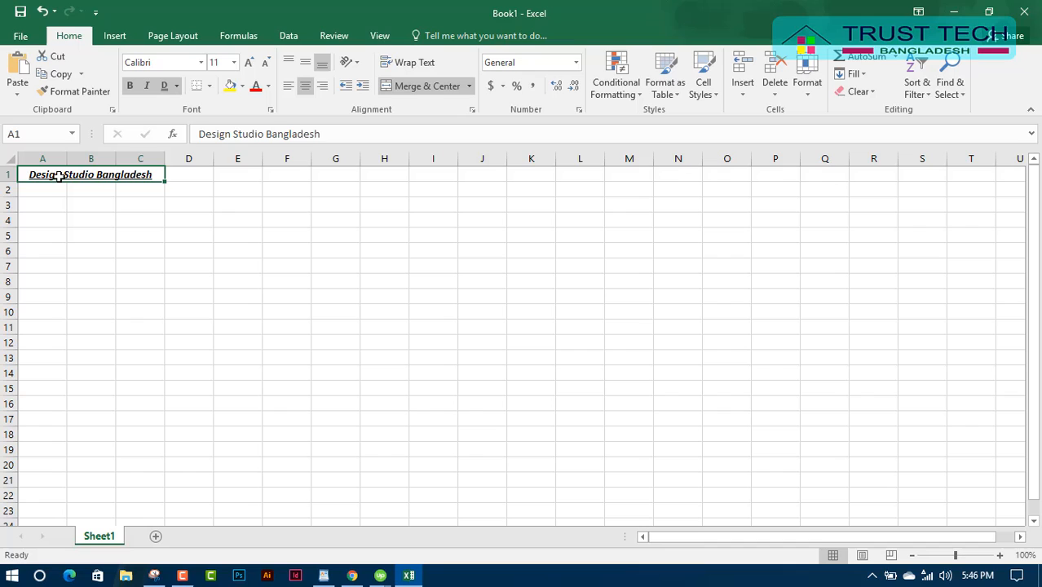
pyautogui.click(209, 86)
pyautogui.click(233, 234)
pyautogui.click(201, 217)
pyautogui.click(87, 173)
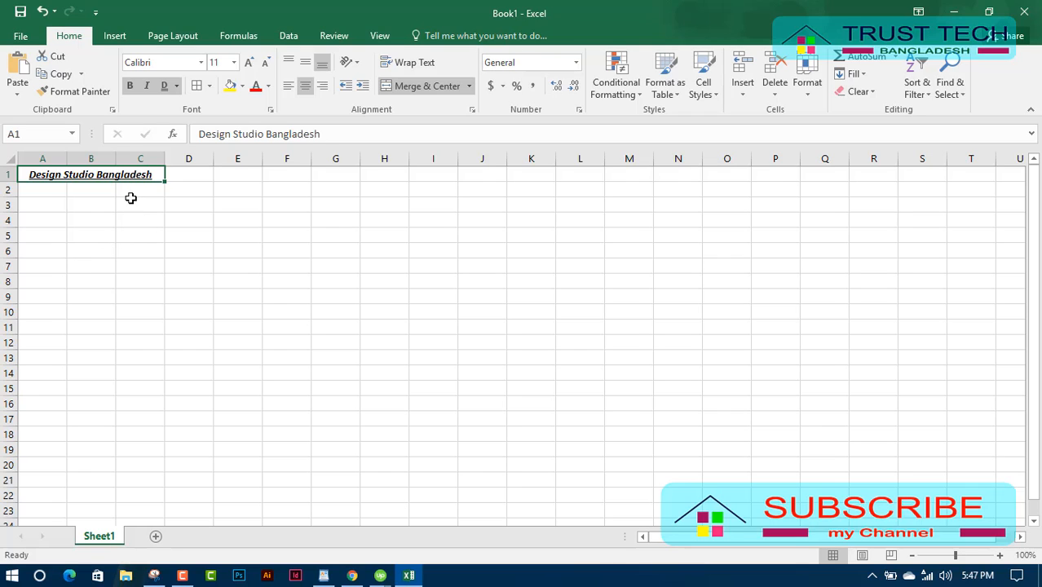
# Unmerge the title so it sits left-aligned in A1.
pyautogui.click(440, 86)
pyautogui.click(221, 245)
pyautogui.click(90, 174)
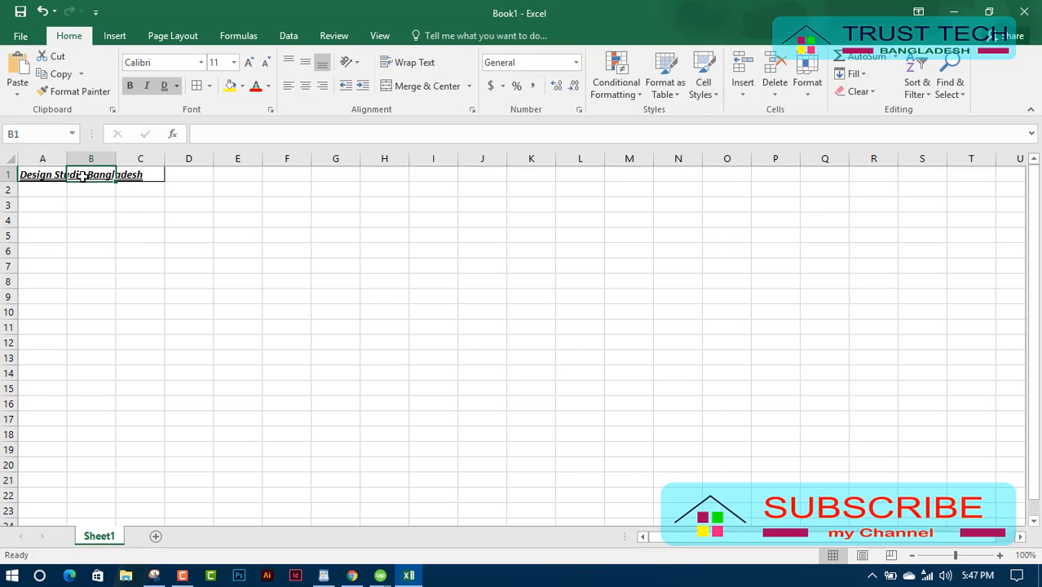
pyautogui.click(49, 177)
pyautogui.click(119, 174)
pyautogui.click(110, 173)
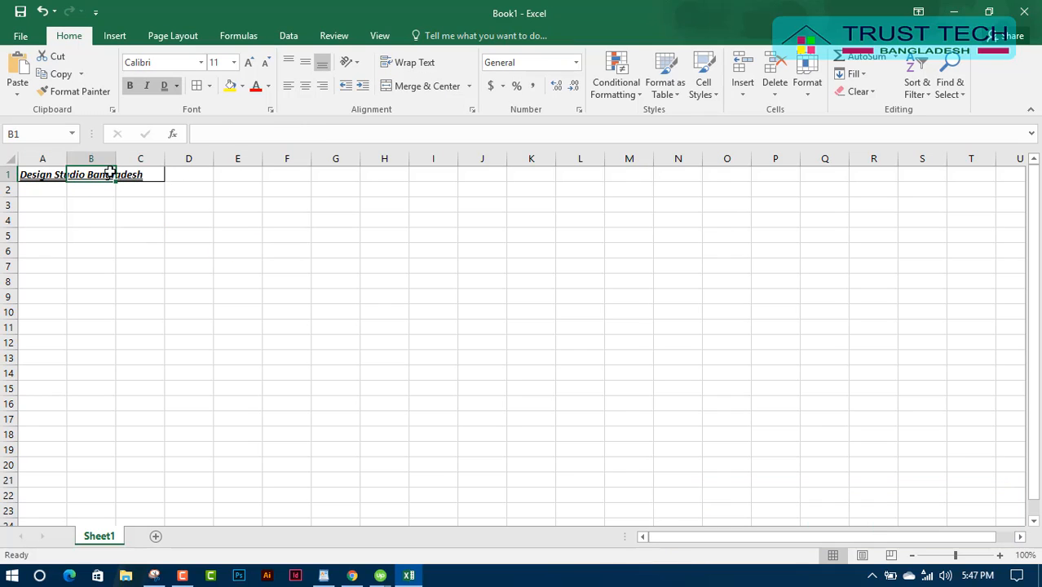
# Widen column A to fit the title, then restore its original width.
pyautogui.moveTo(67, 160); pyautogui.dragTo(167, 160)
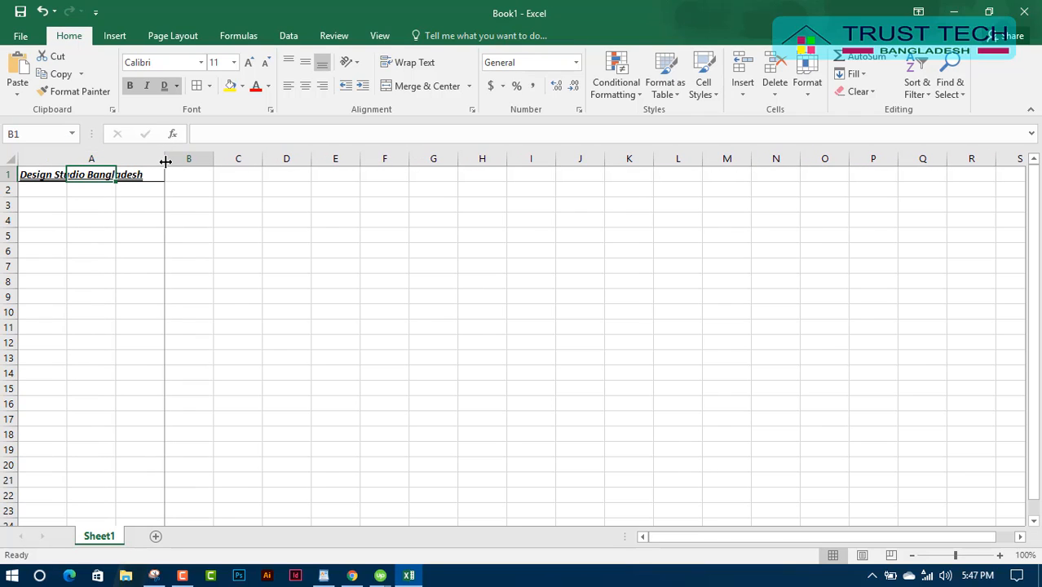
pyautogui.click(74, 339)
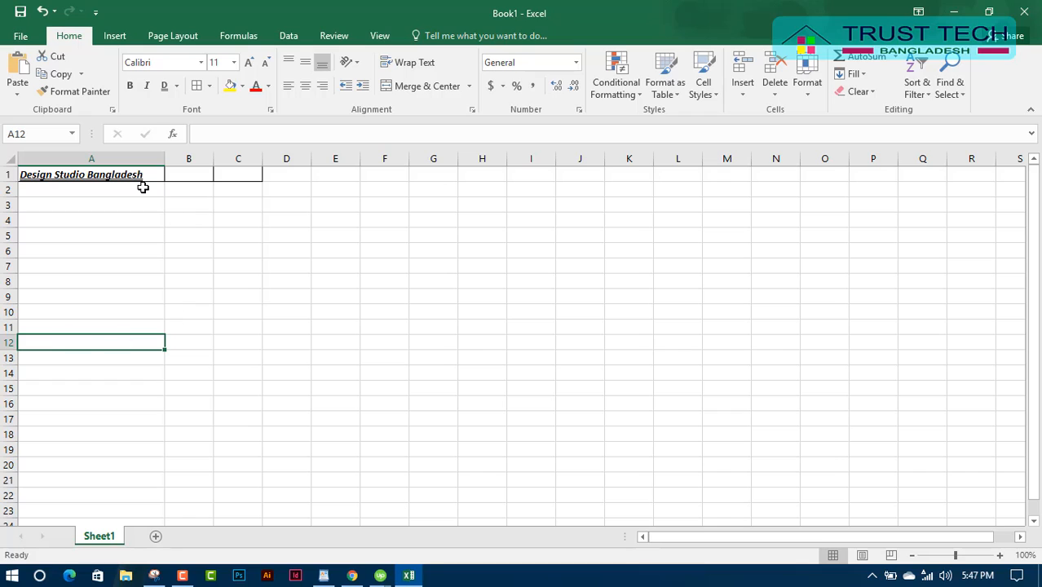
pyautogui.click(112, 175)
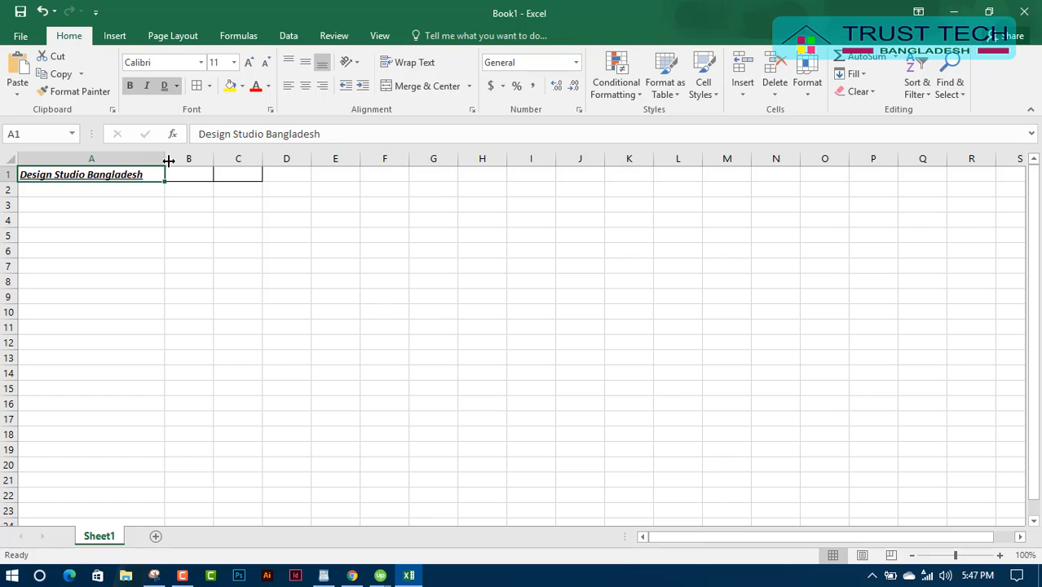
pyautogui.moveTo(163, 161); pyautogui.dragTo(65, 159)
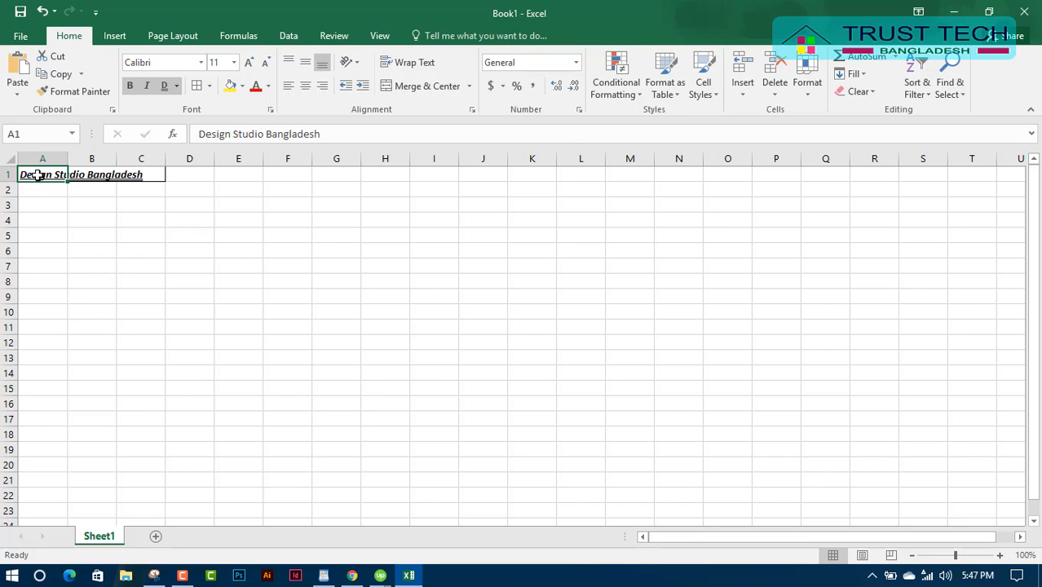
# Merge and centre the title across A1:C1 again.
pyautogui.click(90, 294)
pyautogui.moveTo(37, 173); pyautogui.dragTo(137, 173)
pyautogui.click(419, 86)
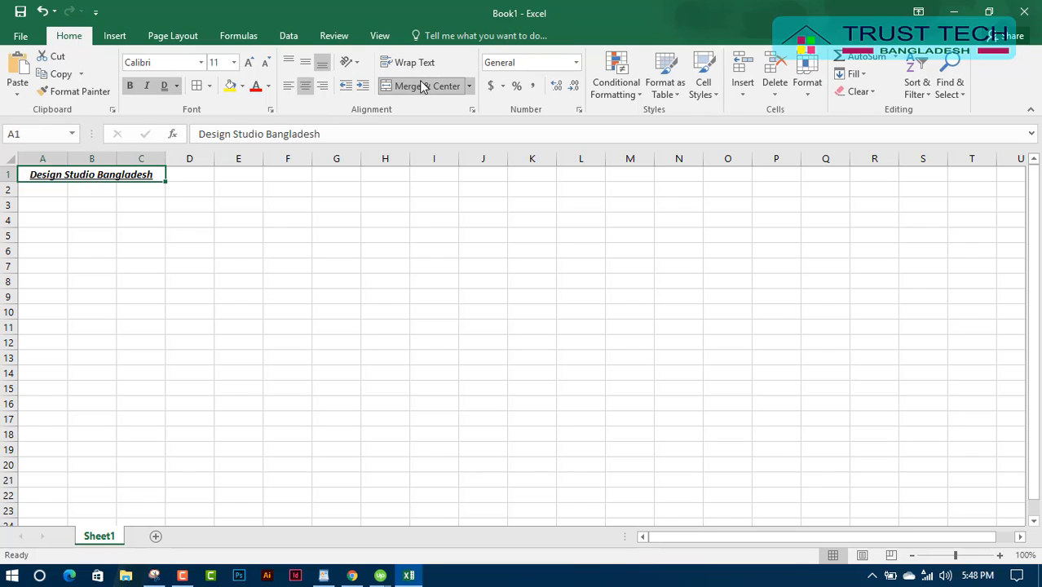
pyautogui.click(122, 296)
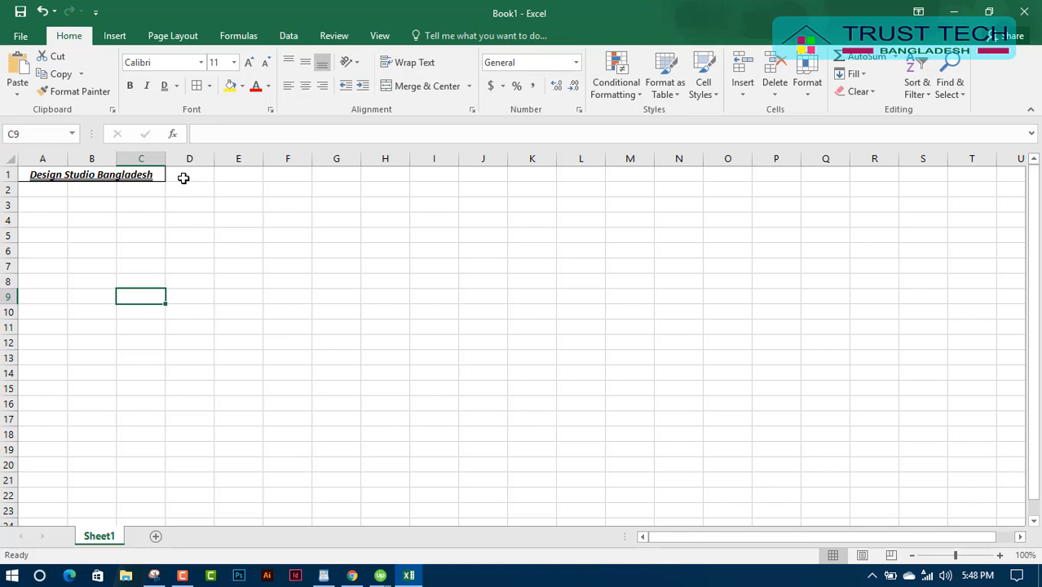
# Merge and centre A2:C2 and enter the studio's street address there.
pyautogui.moveTo(39, 193); pyautogui.dragTo(133, 192)
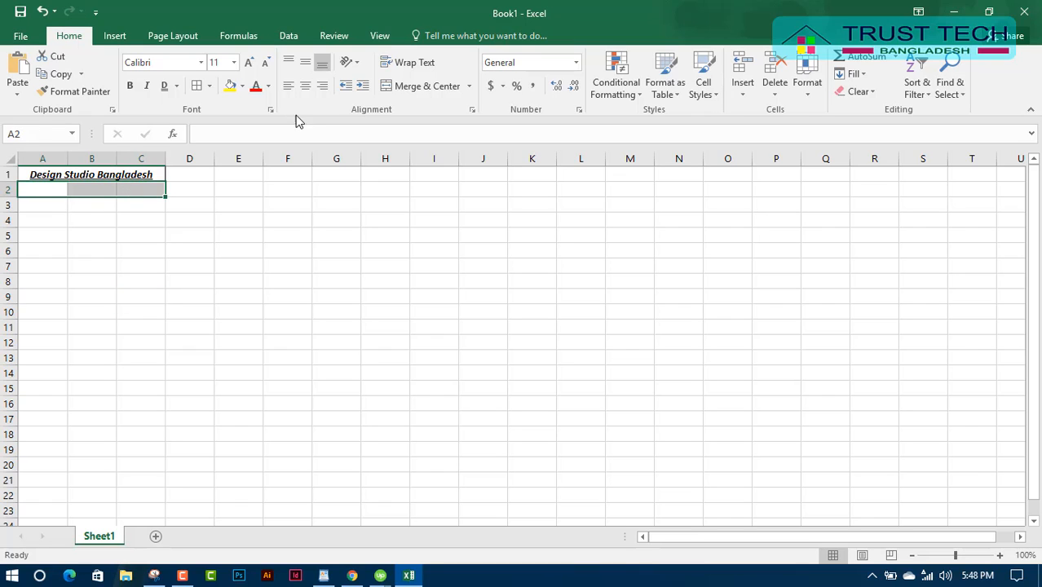
pyautogui.click(415, 85)
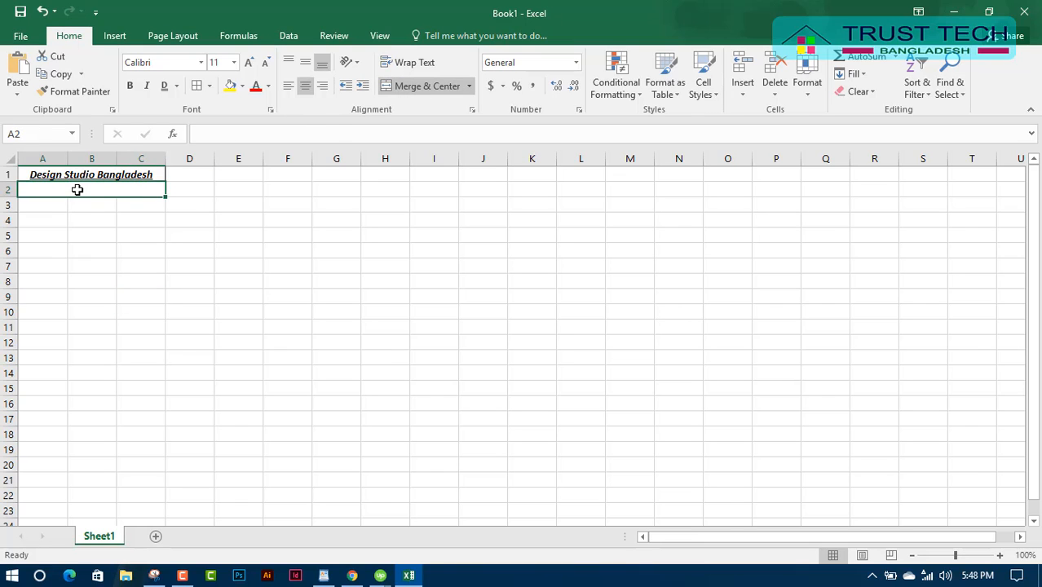
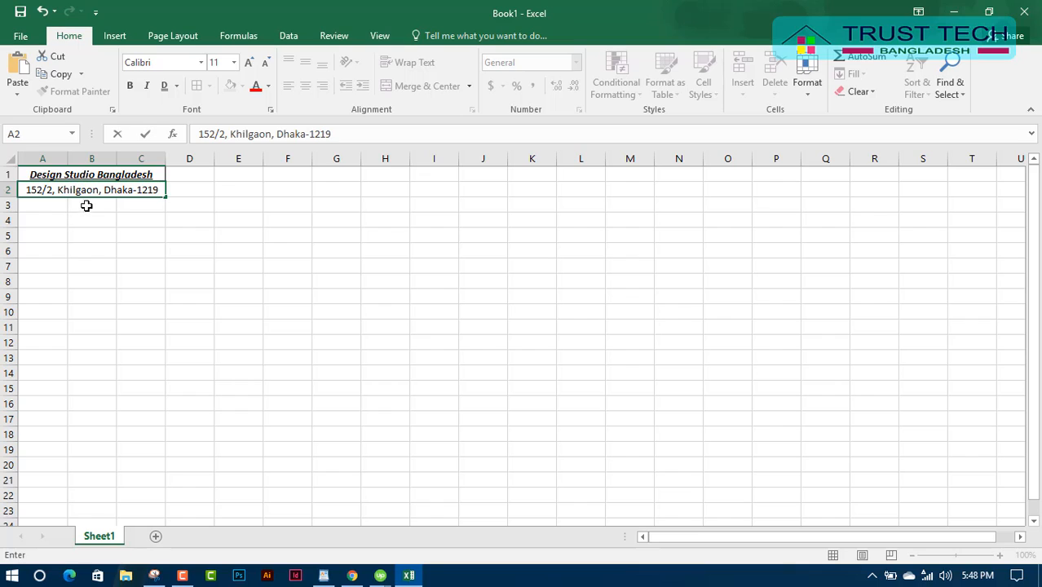
pyautogui.click(88, 204)
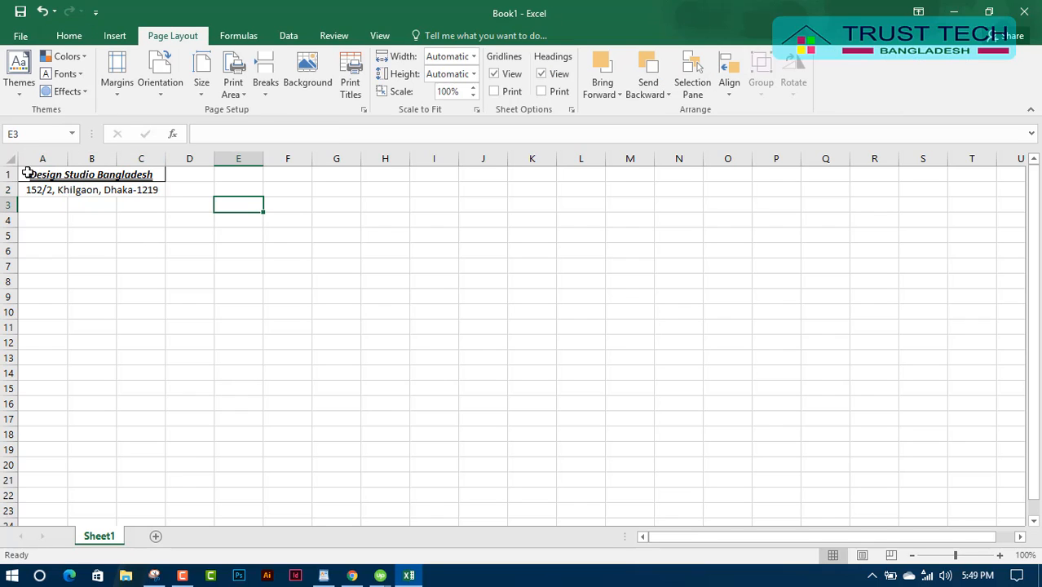
# Enter the headings SL.NO in A5 and Description in B5.
pyautogui.moveTo(27, 174); pyautogui.dragTo(98, 202)
pyautogui.click(106, 266)
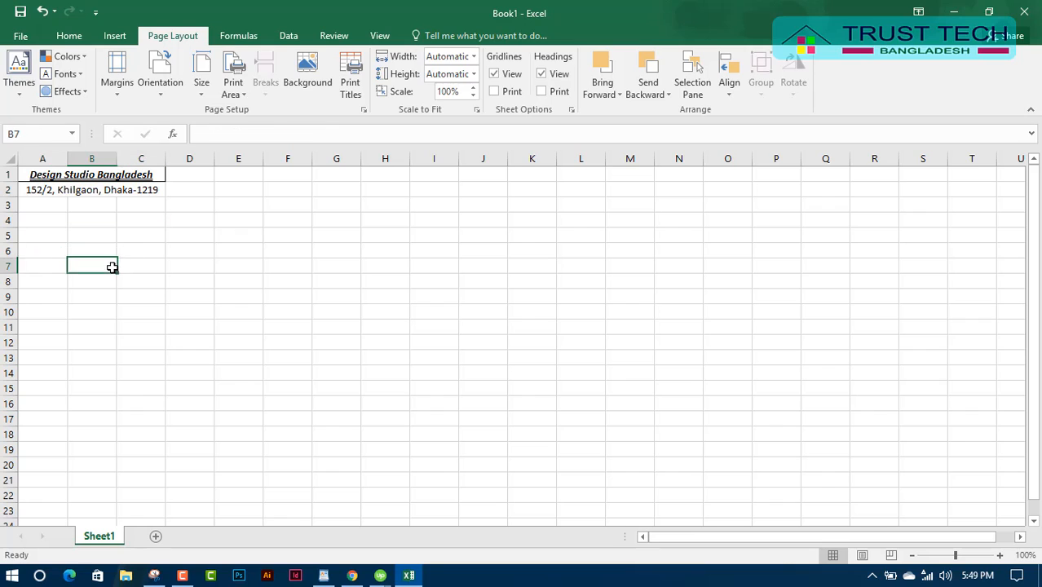
pyautogui.click(28, 241)
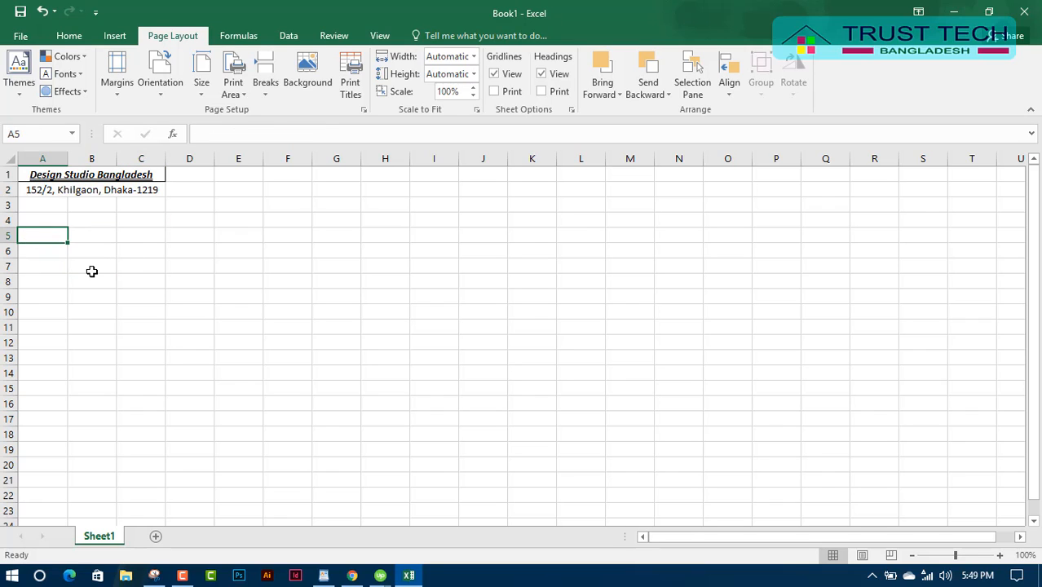
pyautogui.write('a')
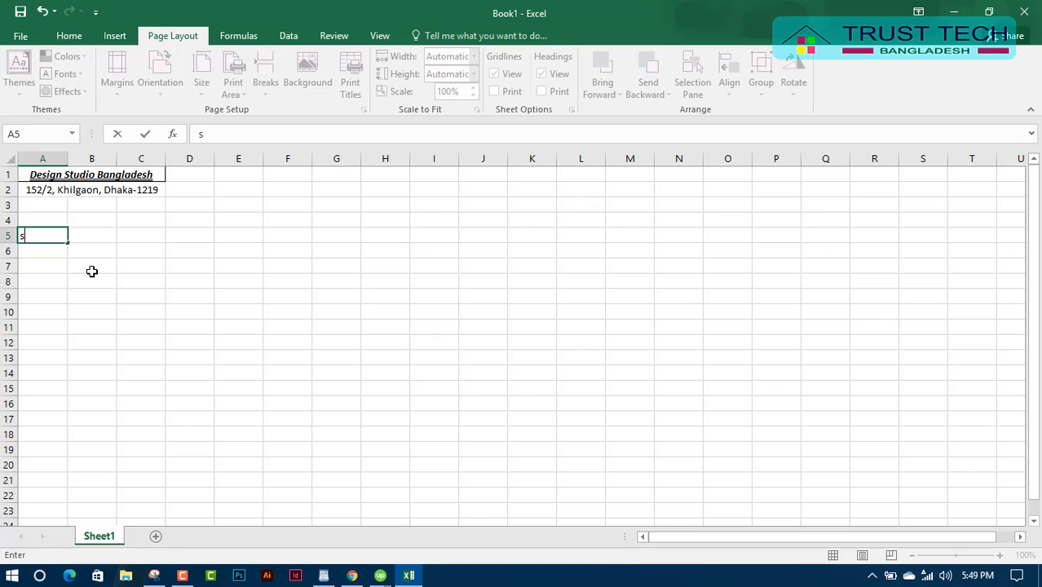
pyautogui.write('sl.no')
pyautogui.press('BackSpace')
pyautogui.press('BackSpace')
pyautogui.press('BackSpace')
pyautogui.press('BackSpace')
pyautogui.press('BackSpace')
pyautogui.press('BackSpace')
pyautogui.write('SL.NO')
pyautogui.press('Tab')
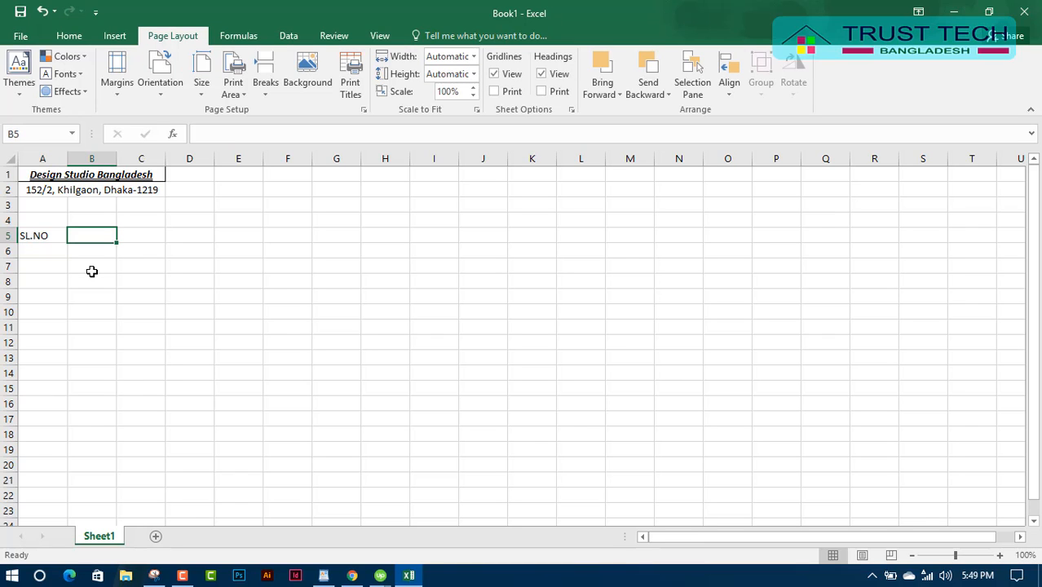
pyautogui.write('De')
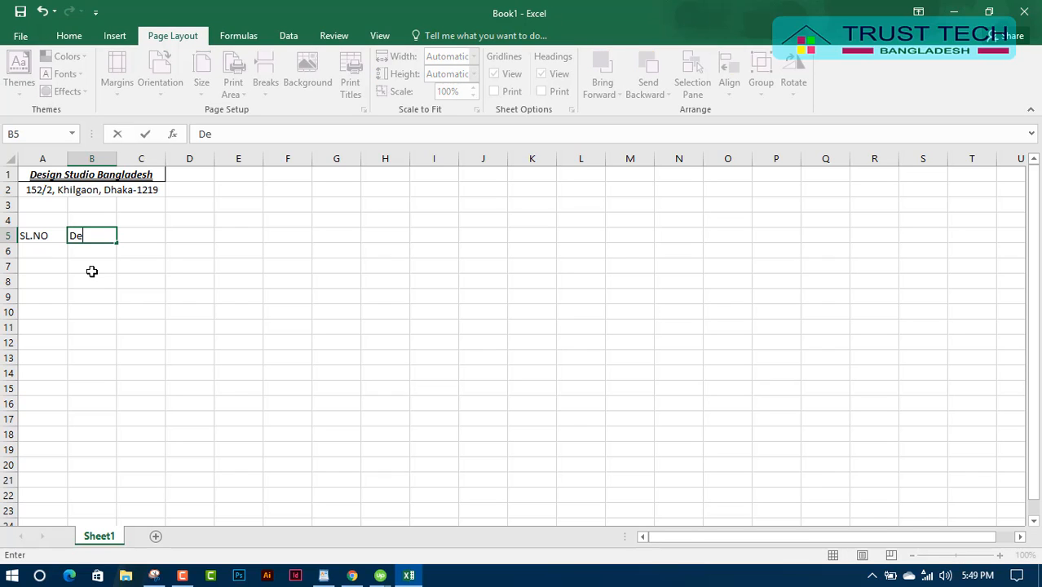
pyautogui.write('scription')
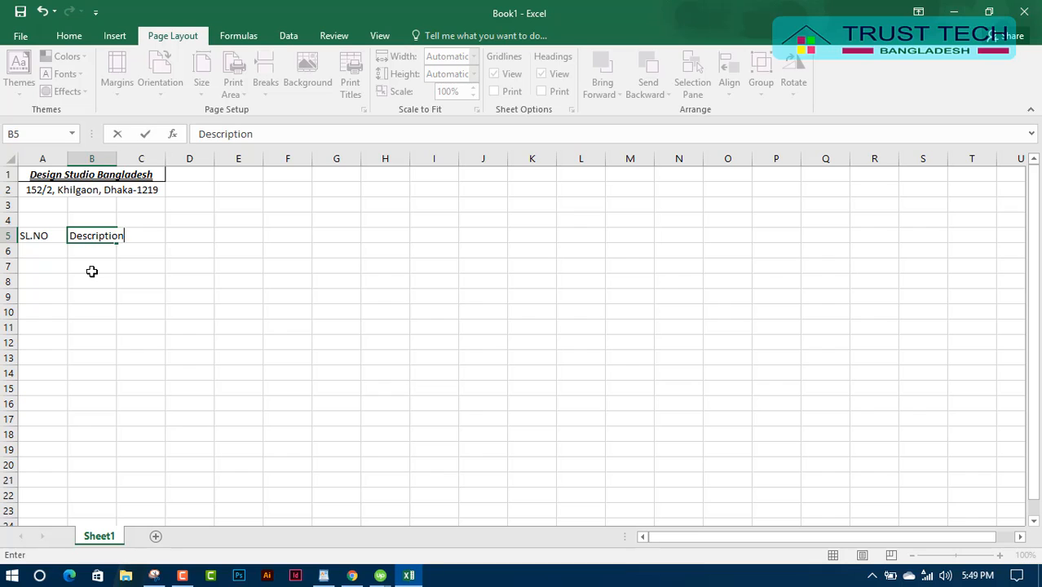
pyautogui.press('Tab')
# Add the headings Item, Price and Total Price in E5, G5 and I5.
pyautogui.press('Tab')
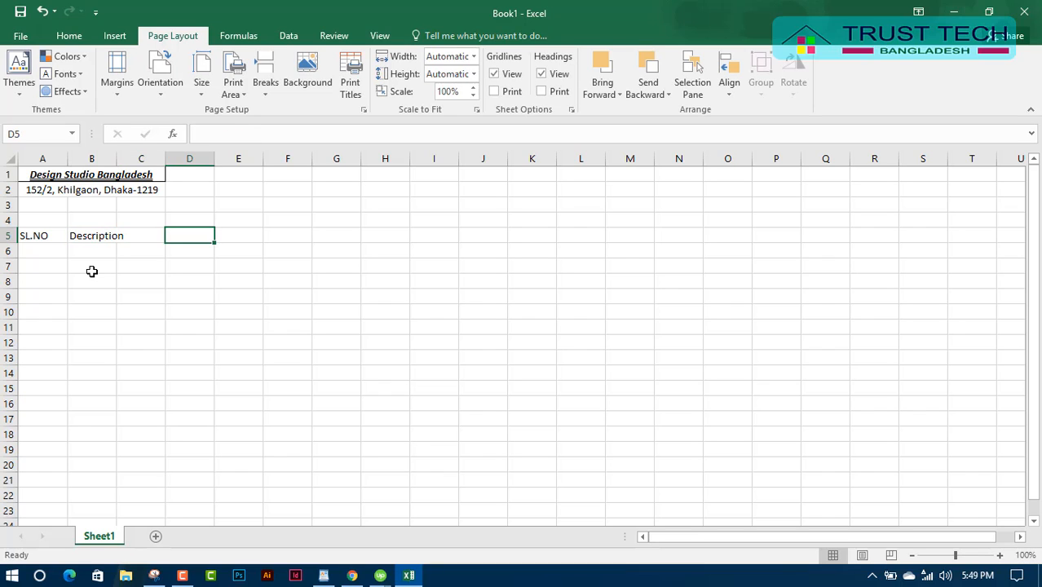
pyautogui.press('Tab')
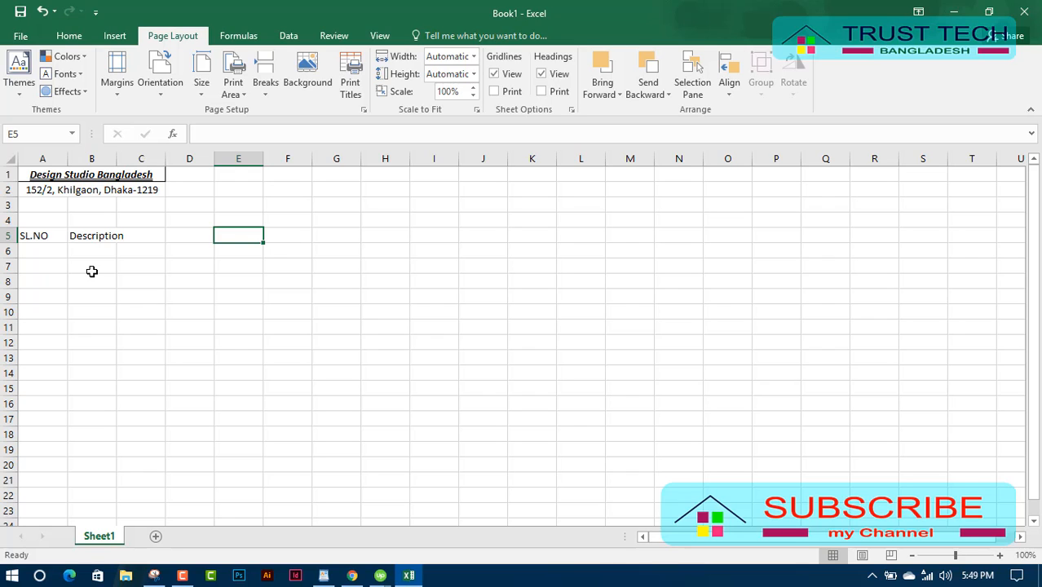
pyautogui.write('I')
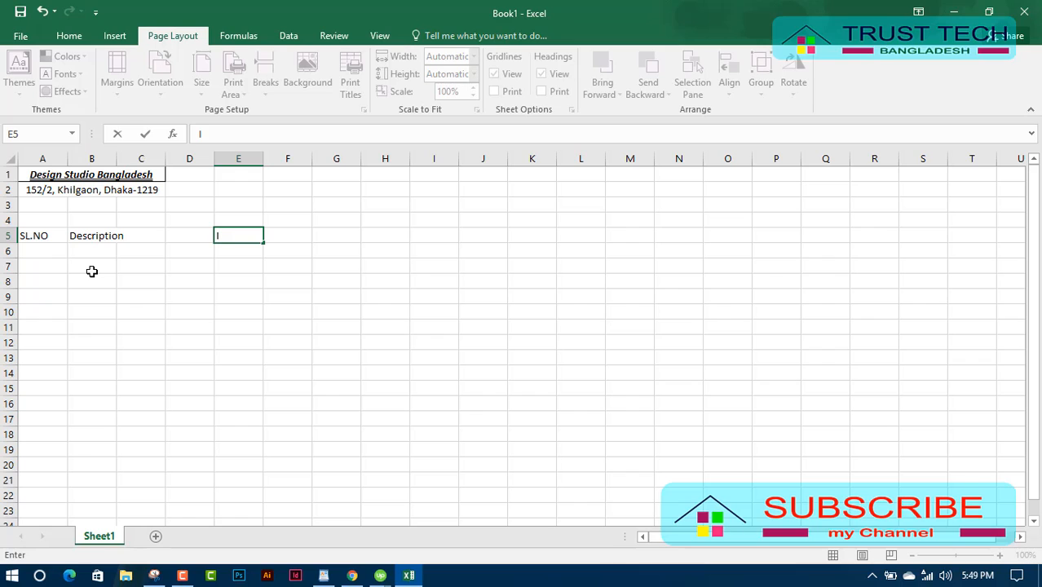
pyautogui.write('tem')
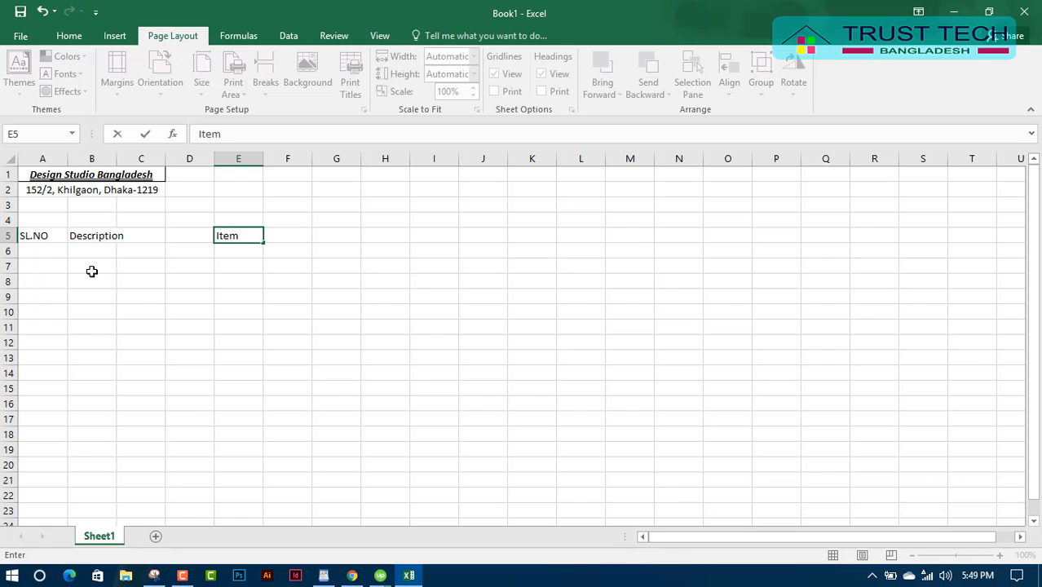
pyautogui.press('Tab')
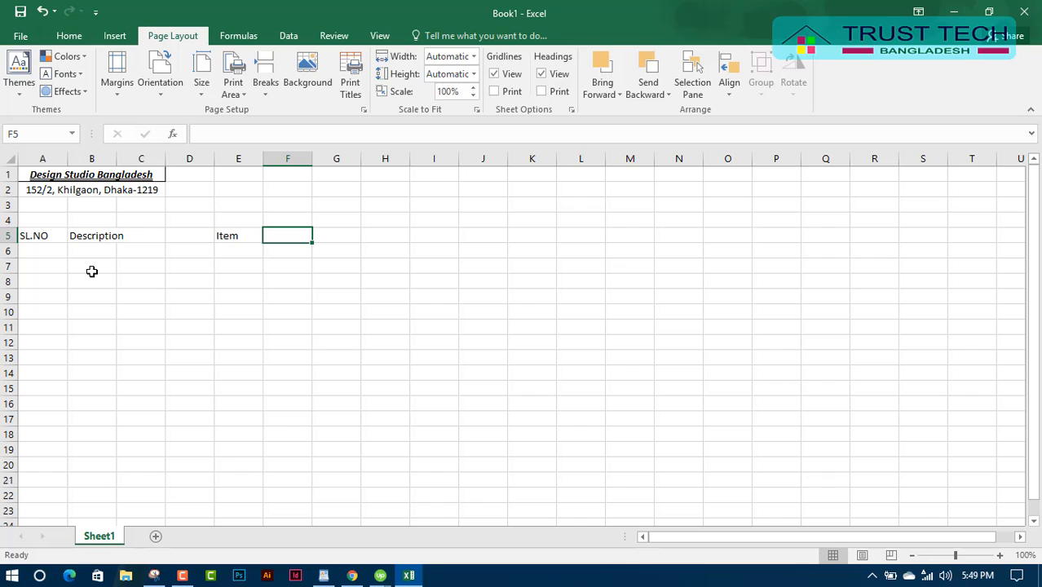
pyautogui.press('Tab')
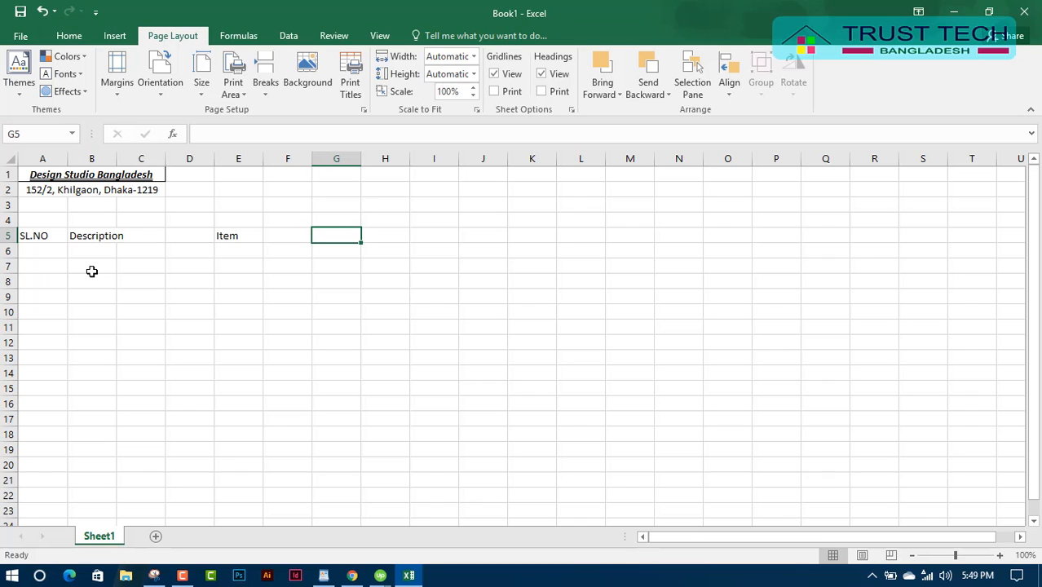
pyautogui.write('P')
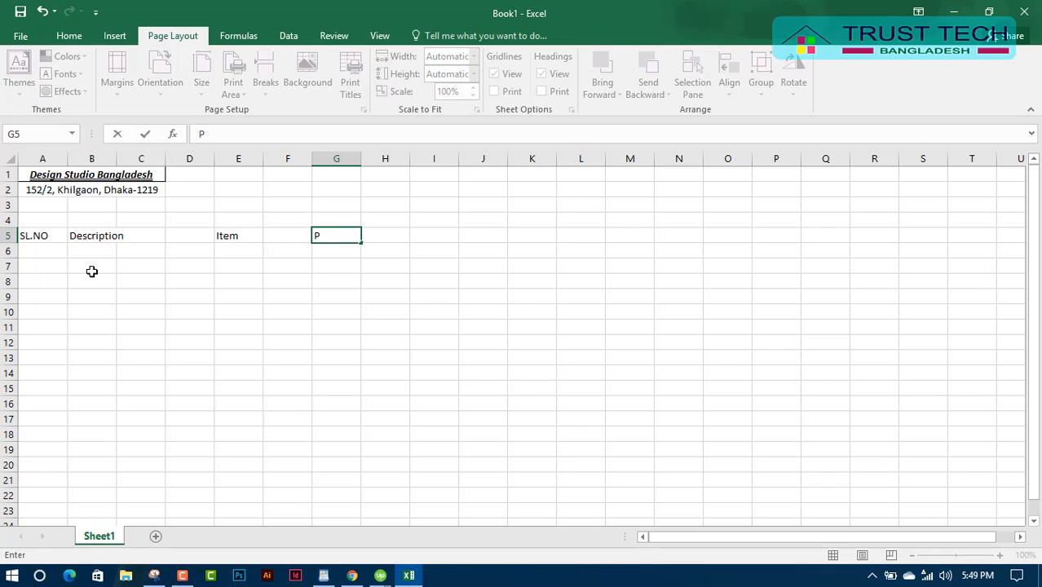
pyautogui.write('rice')
pyautogui.press('Tab')
pyautogui.press('Tab')
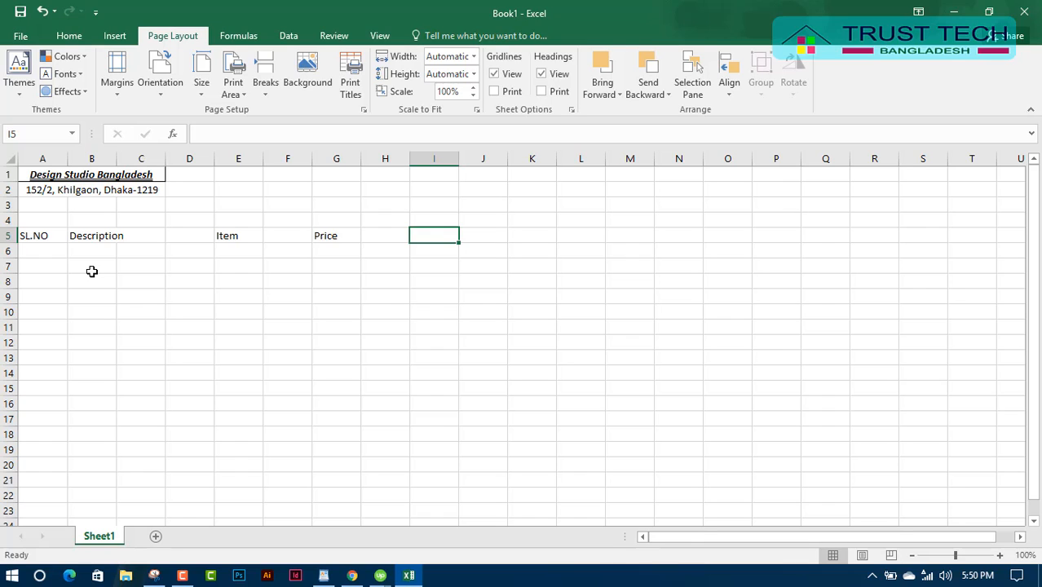
pyautogui.write('T')
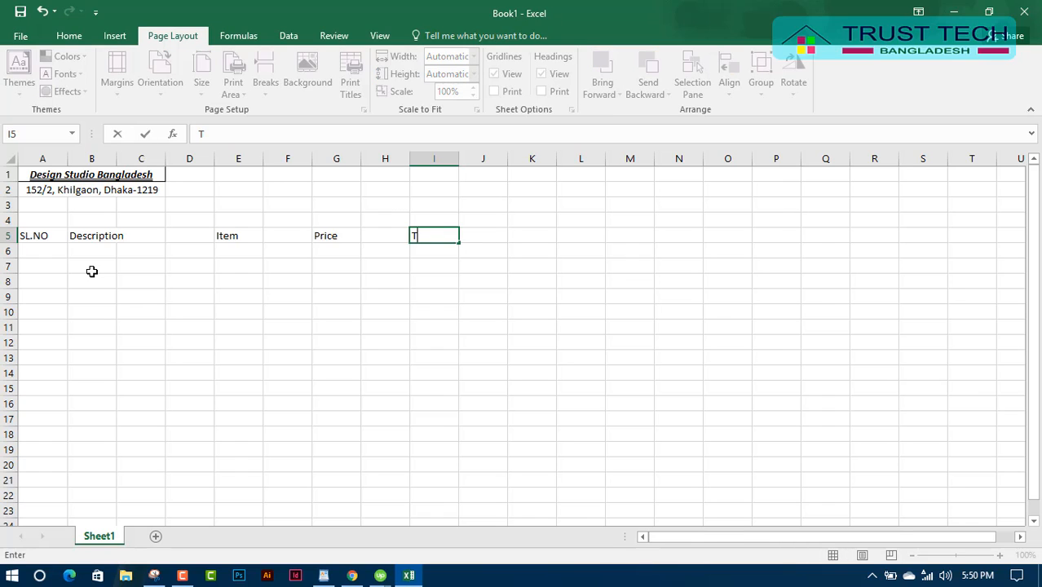
pyautogui.write('otal Pr')
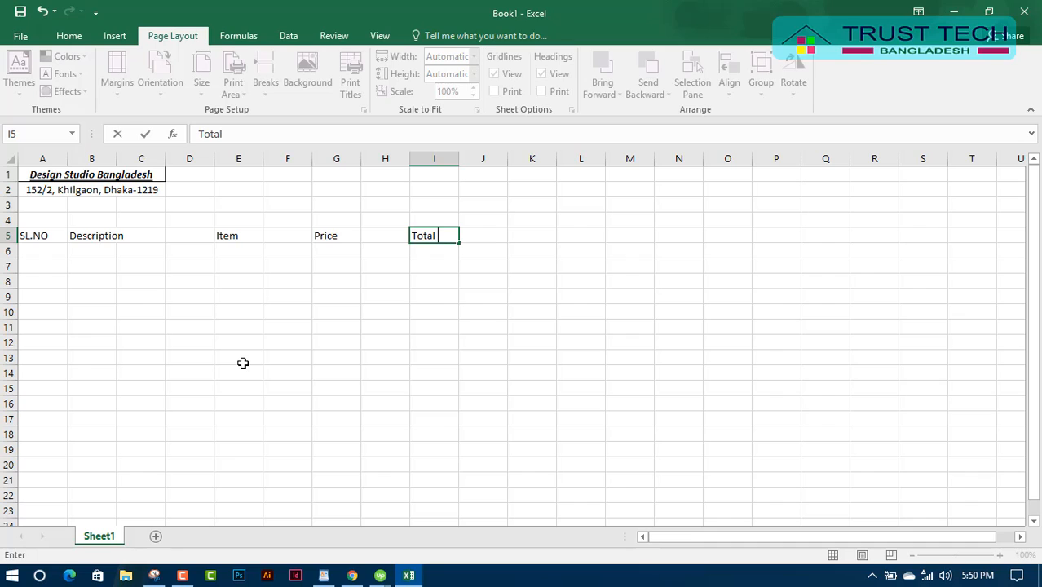
pyautogui.write('o')
pyautogui.press('BackSpace')
pyautogui.write('ice')
pyautogui.click(234, 429)
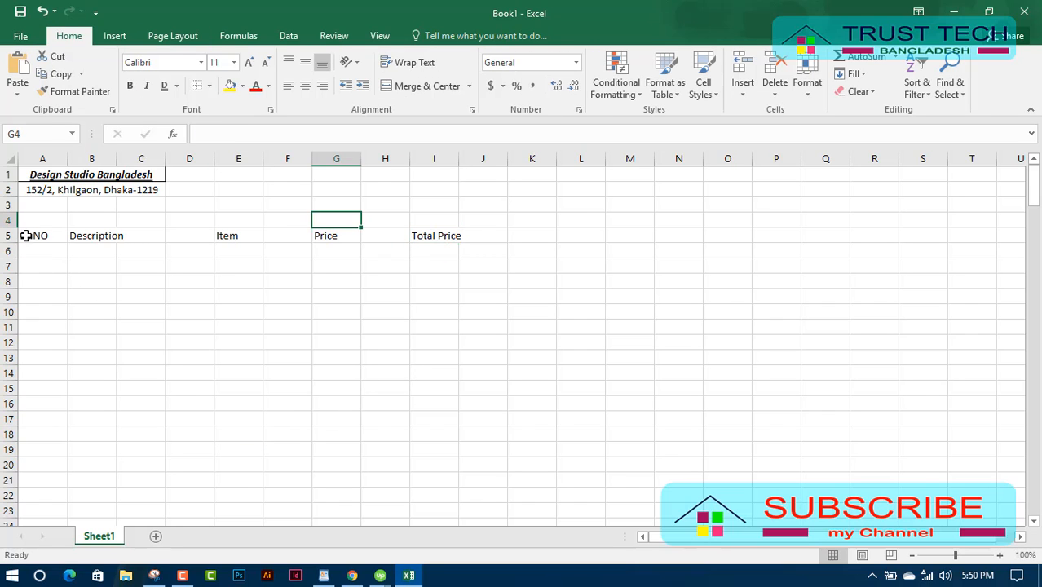
# Give every cell in the table range A5:J27 a border.
pyautogui.click(26, 237)
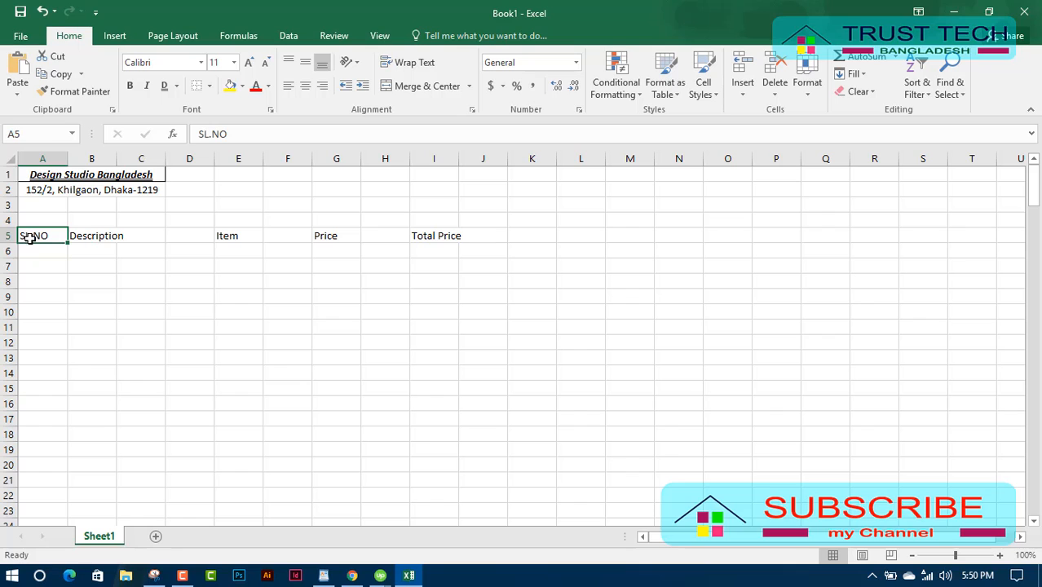
pyautogui.moveTo(27, 236)
pyautogui.mouseDown()
pyautogui.moveTo(260, 383)
pyautogui.moveTo(325, 461)
pyautogui.moveTo(382, 495)
pyautogui.moveTo(466, 510)
pyautogui.moveTo(459, 484)
pyautogui.mouseUp()
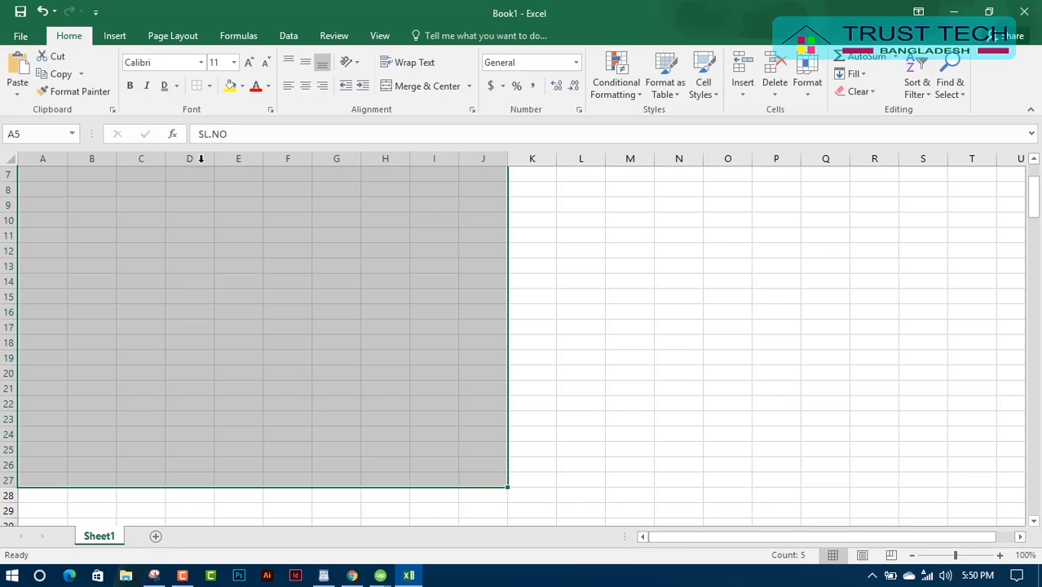
pyautogui.click(210, 85)
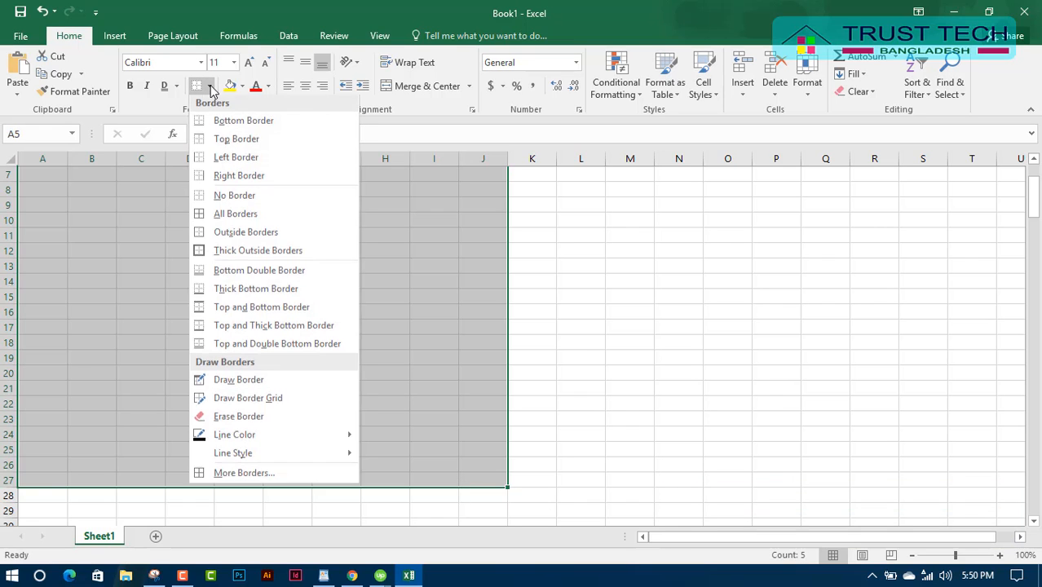
pyautogui.click(234, 213)
pyautogui.scroll(2, 235, 218)
pyautogui.click(551, 312)
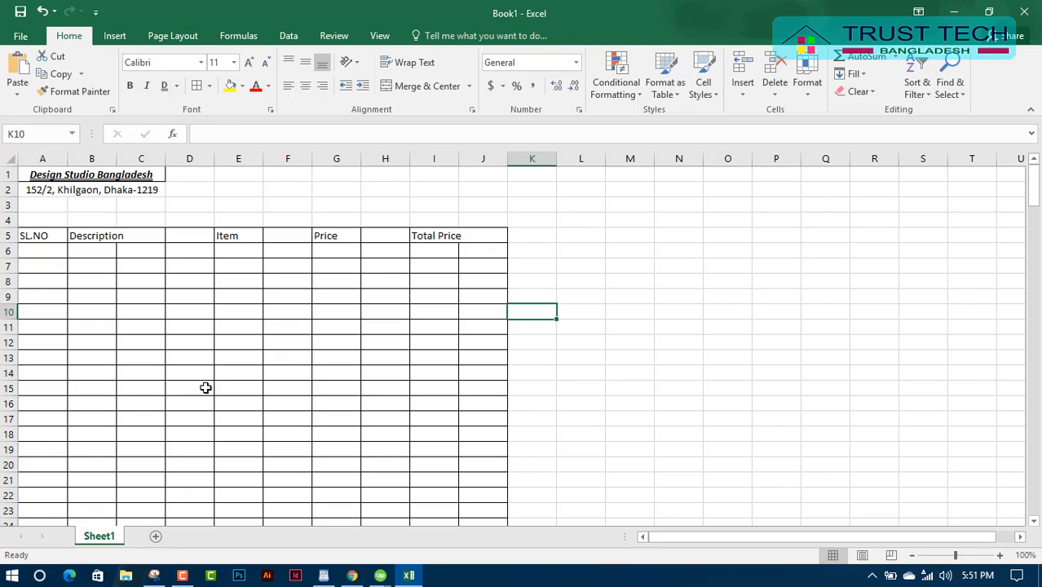
# Make the row-5 headings bold and centred both vertically and horizontally.
pyautogui.moveTo(29, 235); pyautogui.dragTo(472, 235)
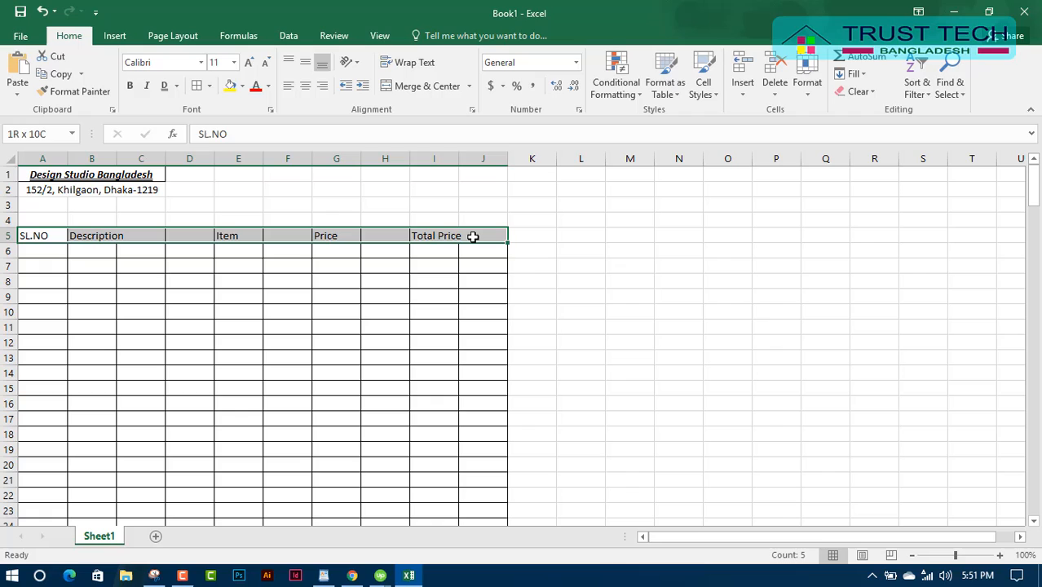
pyautogui.click(131, 86)
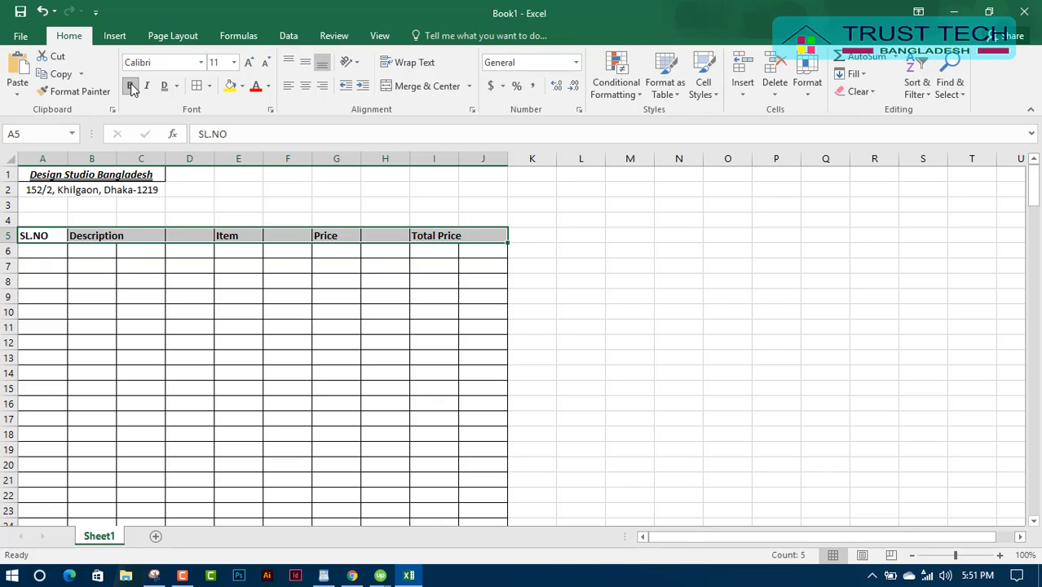
pyautogui.click(306, 64)
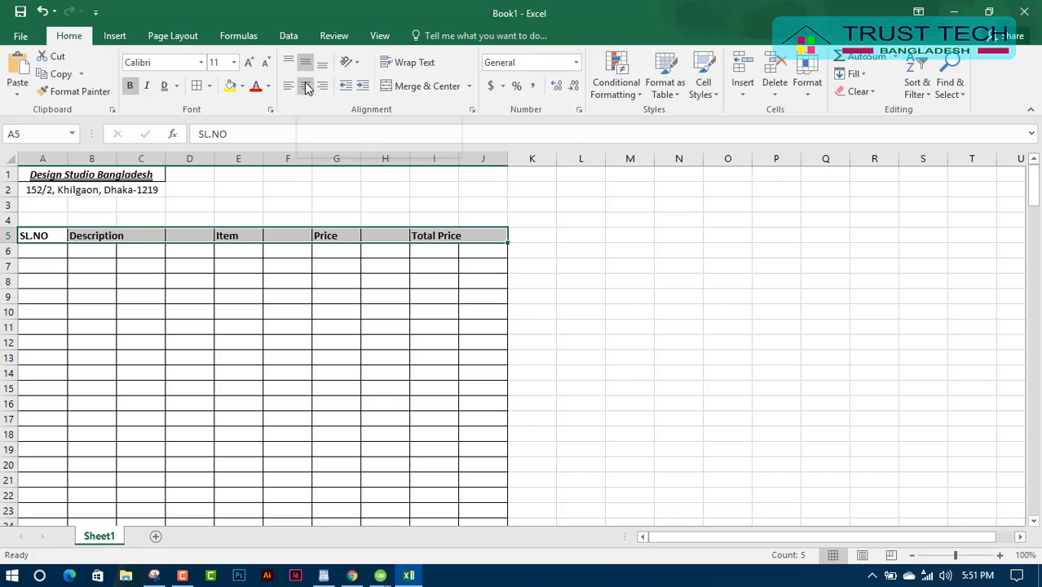
pyautogui.click(305, 86)
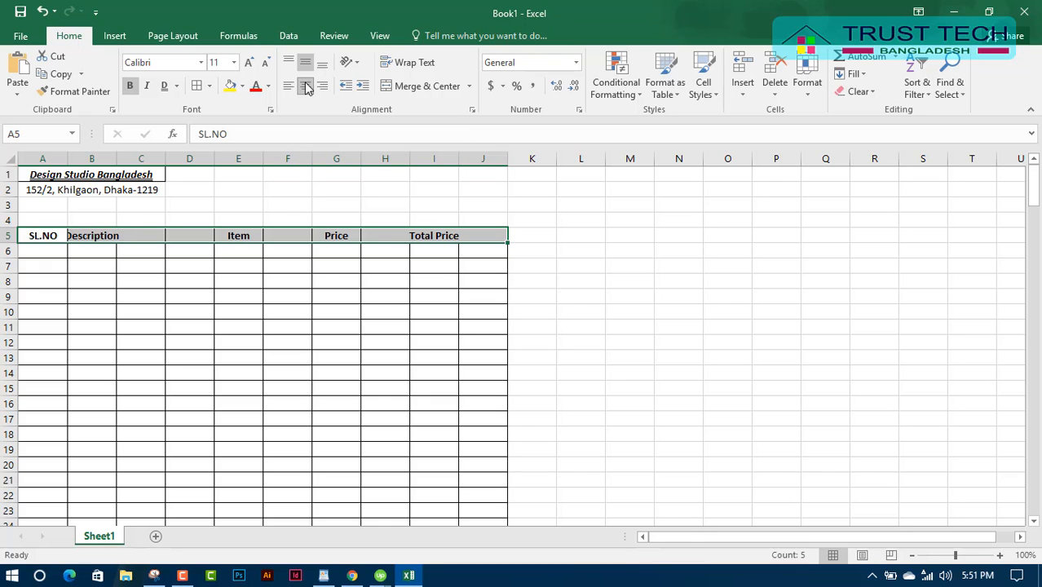
pyautogui.click(235, 291)
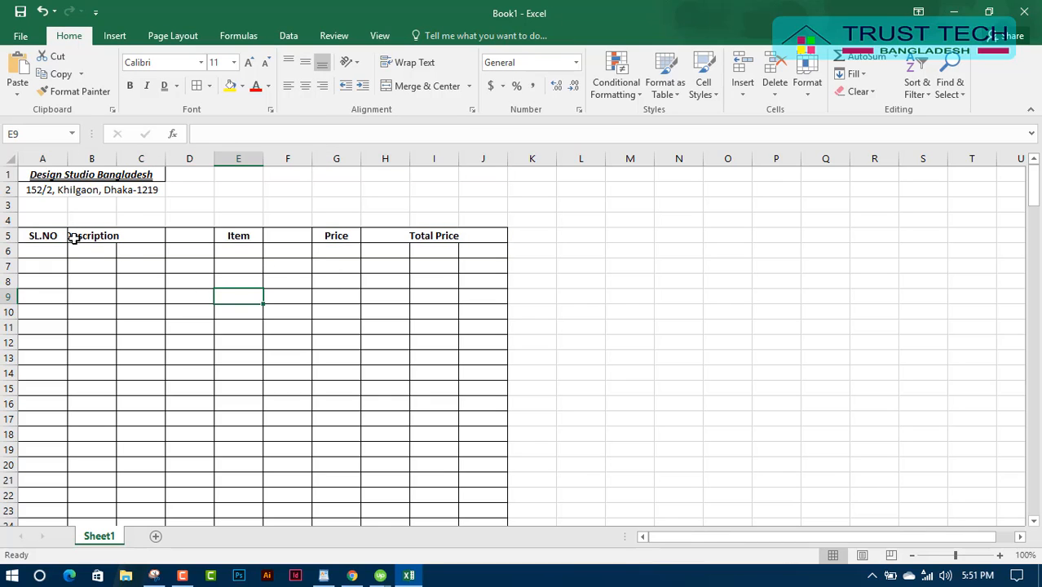
# Merge and centre B5:D5, E5:F5, G5:H5 and I5:J5 for the four headings.
pyautogui.moveTo(78, 237); pyautogui.dragTo(196, 236)
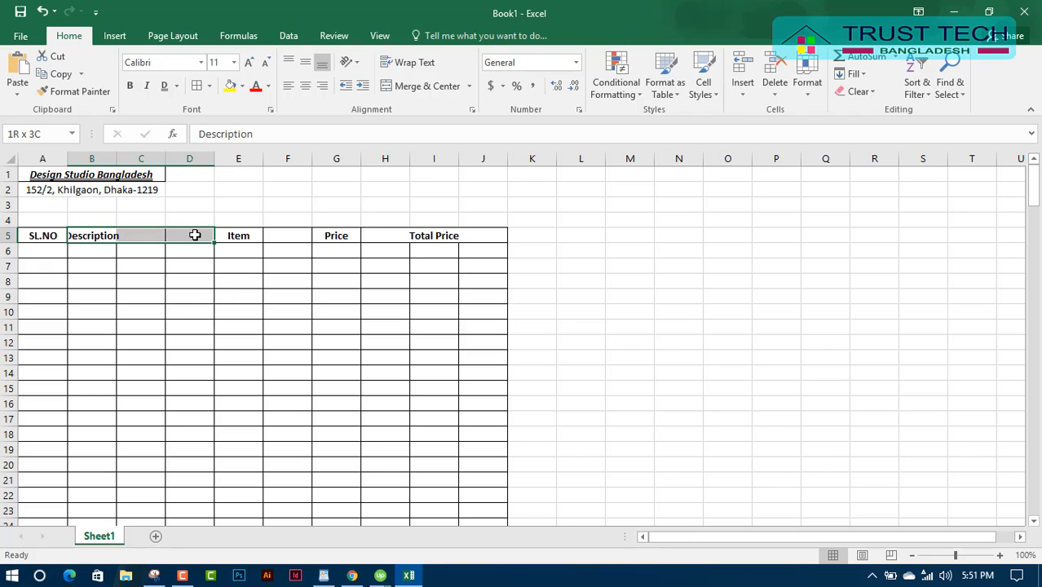
pyautogui.click(427, 87)
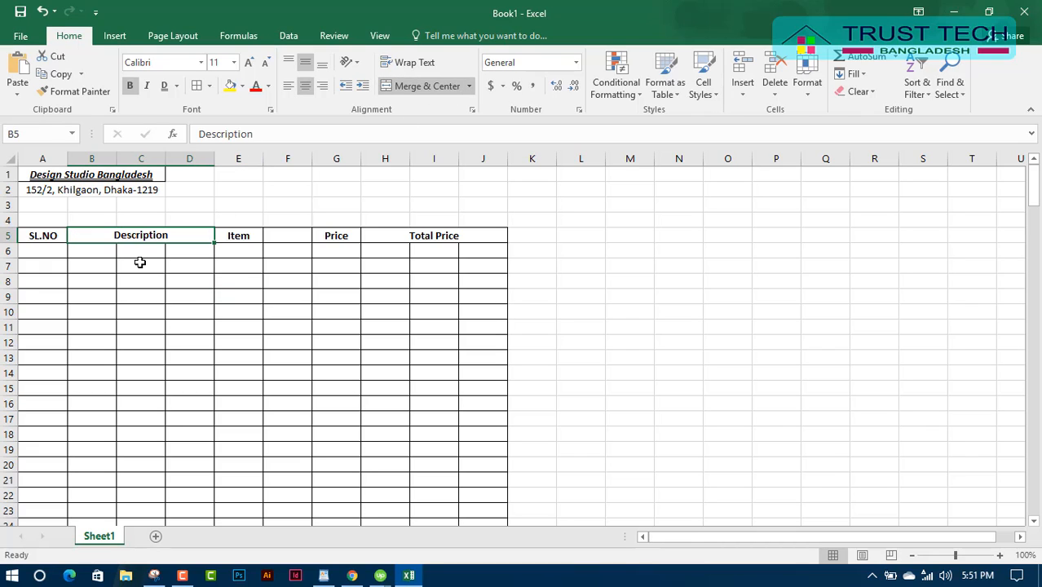
pyautogui.moveTo(235, 235); pyautogui.dragTo(374, 233)
pyautogui.click(418, 85)
pyautogui.click(419, 86)
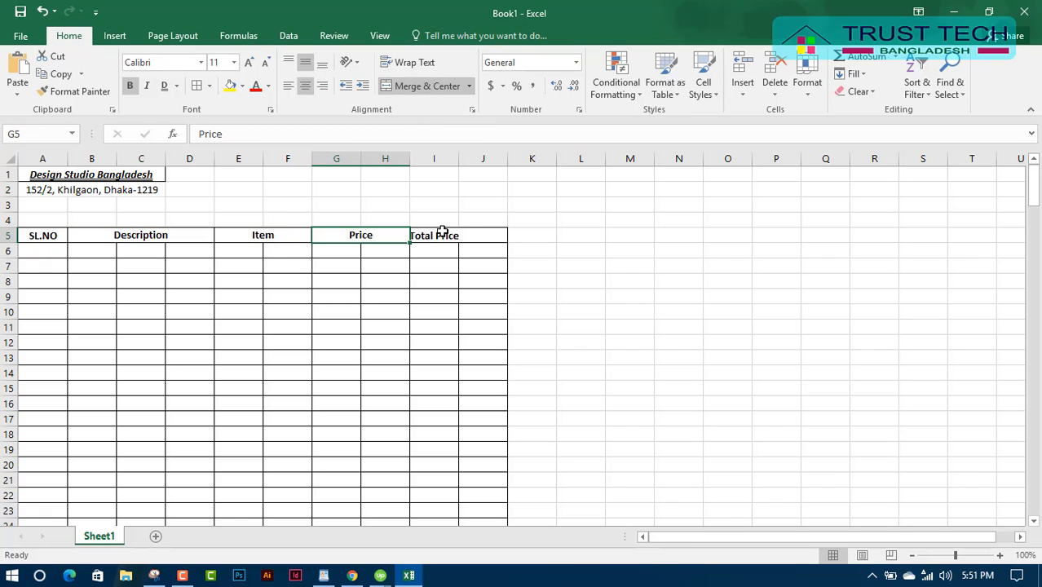
pyautogui.click(464, 235)
pyautogui.moveTo(464, 235); pyautogui.dragTo(485, 234)
pyautogui.click(427, 85)
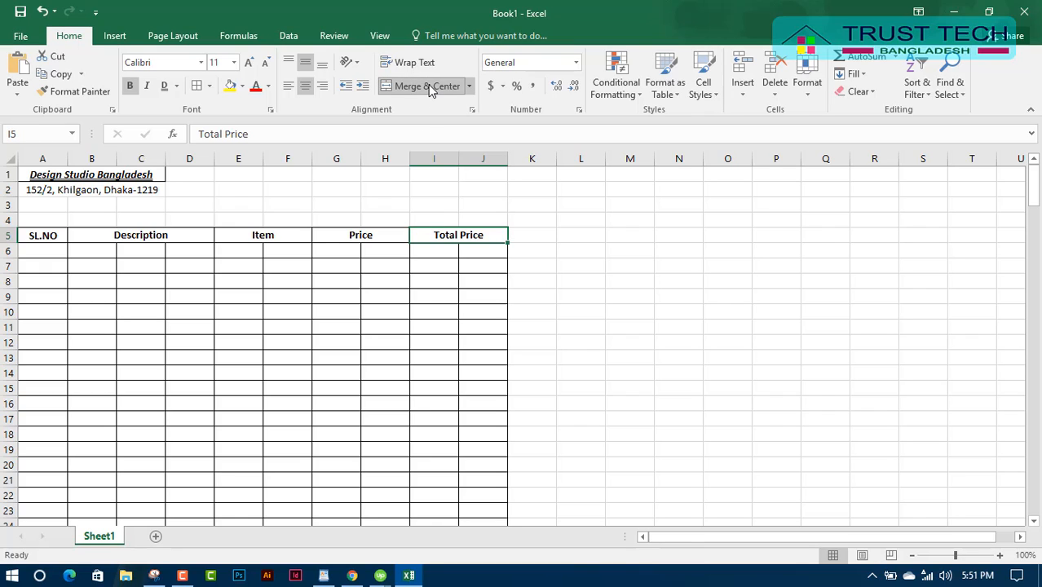
pyautogui.click(407, 357)
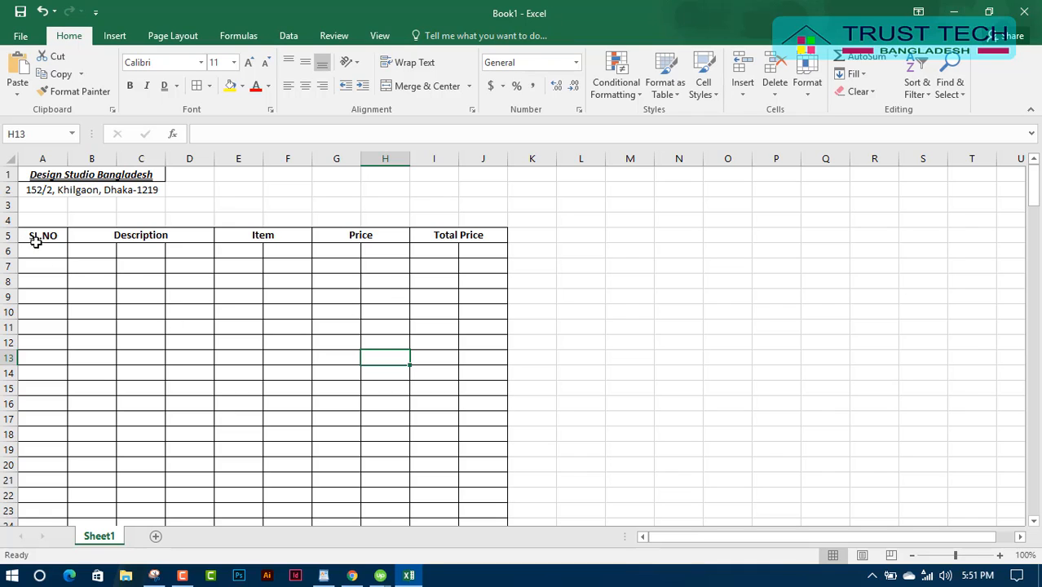
# Fill the header row A5:J5 with yellow.
pyautogui.moveTo(36, 241); pyautogui.dragTo(472, 235)
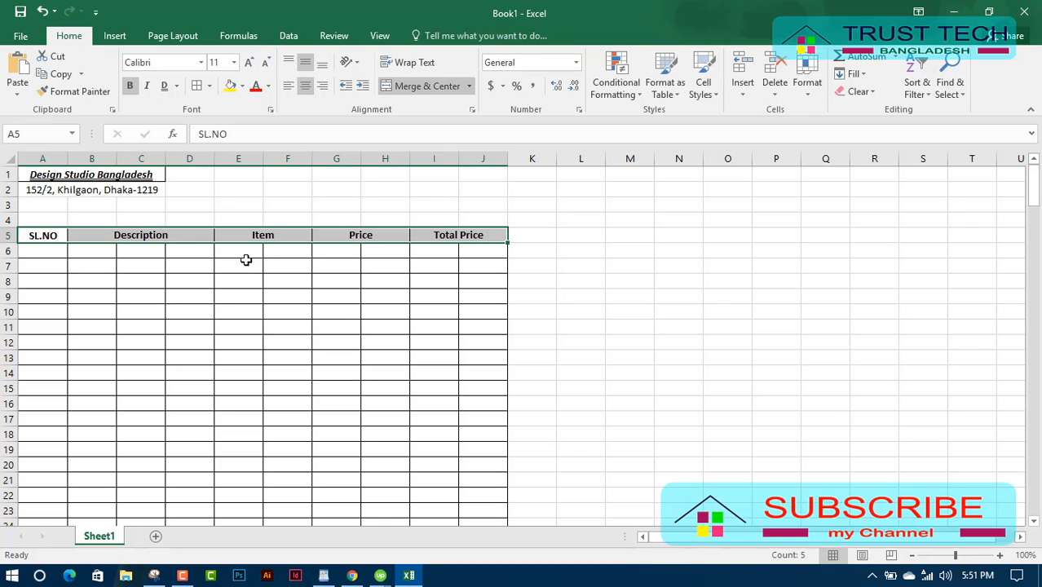
pyautogui.click(231, 86)
pyautogui.click(321, 300)
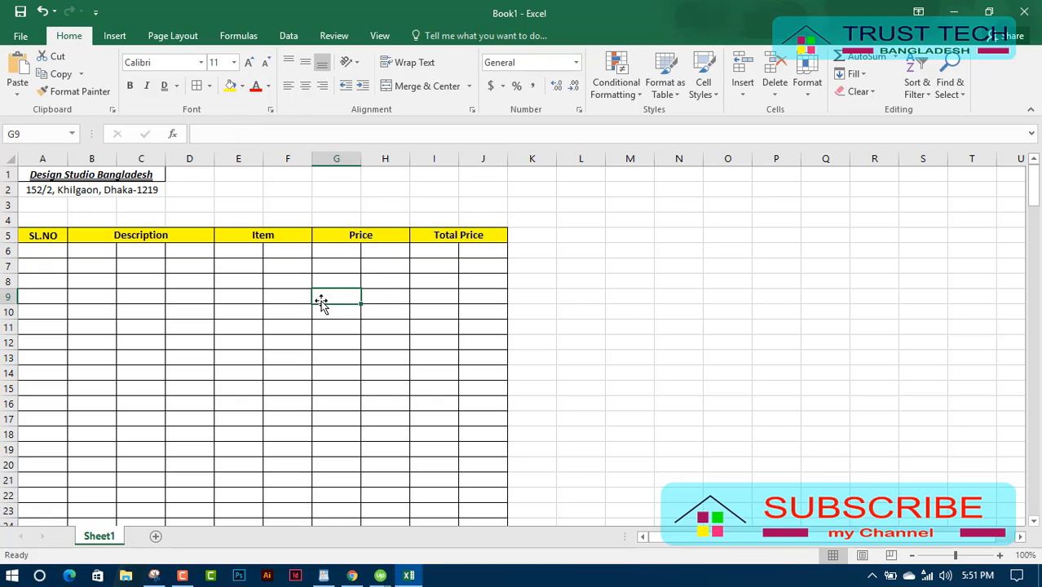
pyautogui.scroll(-2, 99, 361)
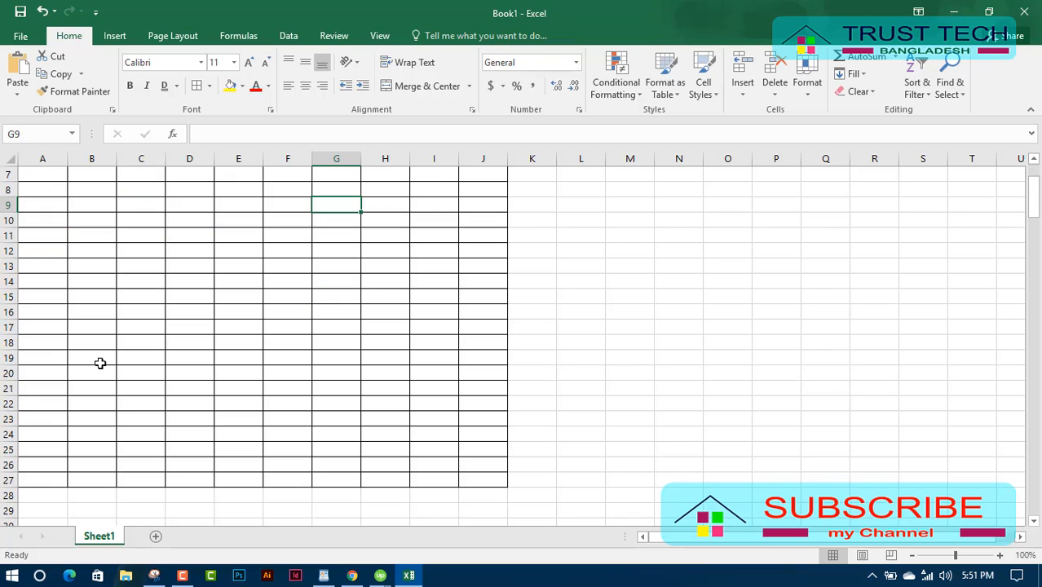
pyautogui.scroll(2, 99, 363)
# Enter serial numbers 1 through 10 down A6:A15.
pyautogui.click(47, 251)
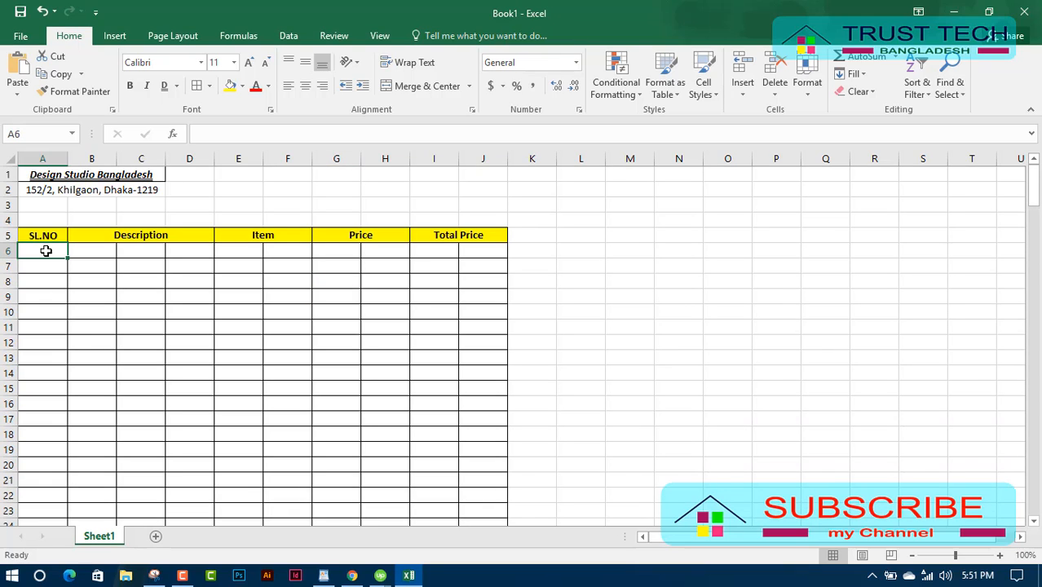
pyautogui.write('1')
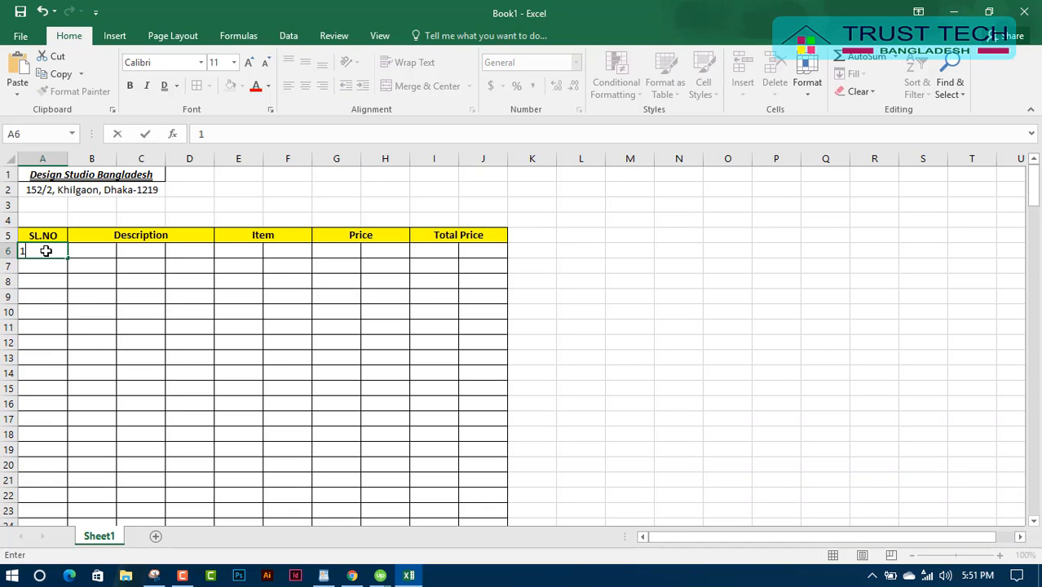
pyautogui.click(41, 268)
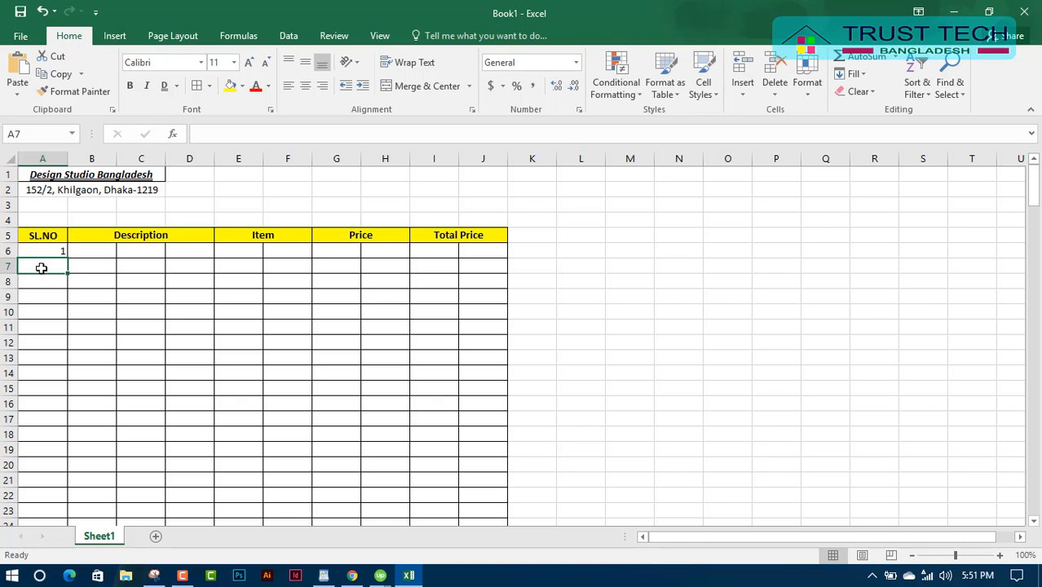
pyautogui.write('2')
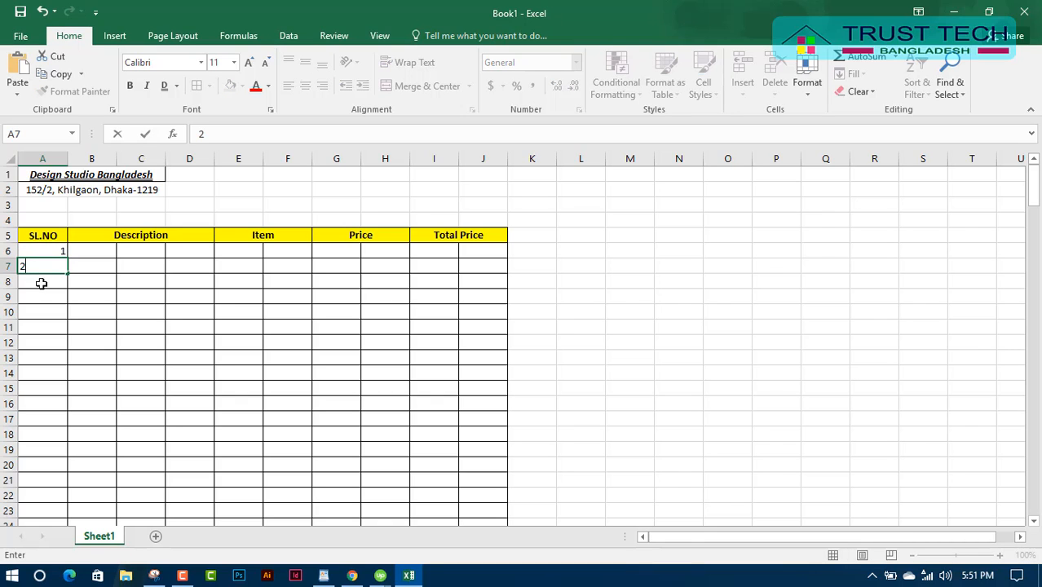
pyautogui.click(41, 286)
pyautogui.write('3')
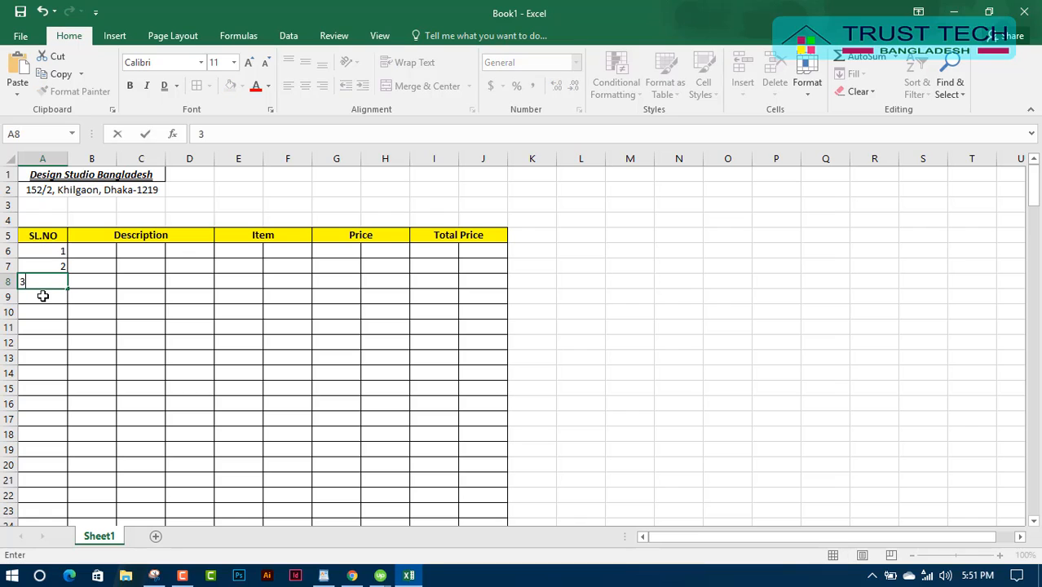
pyautogui.click(42, 296)
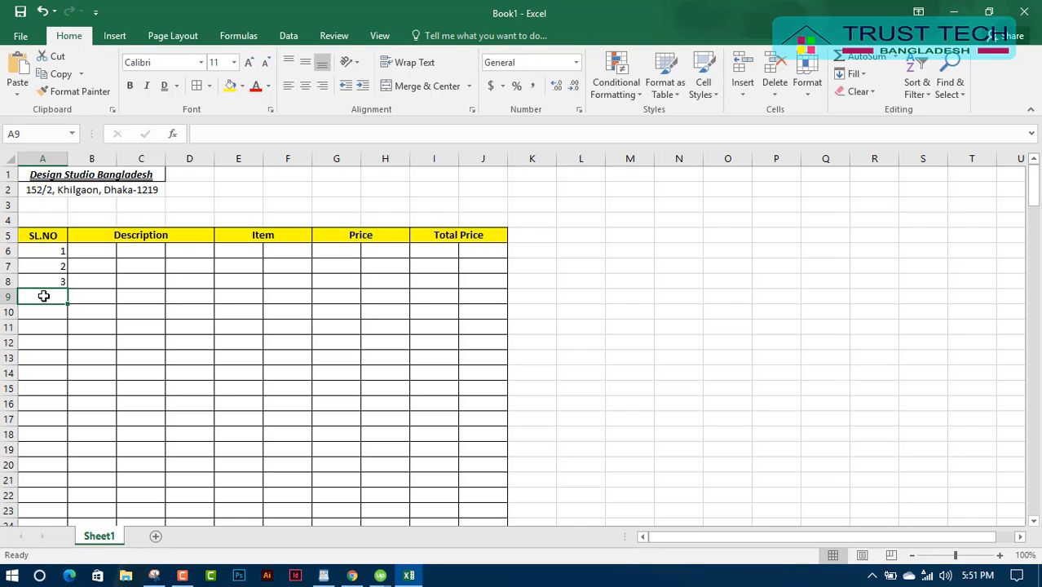
pyautogui.write('4')
pyautogui.click(46, 306)
pyautogui.write('5')
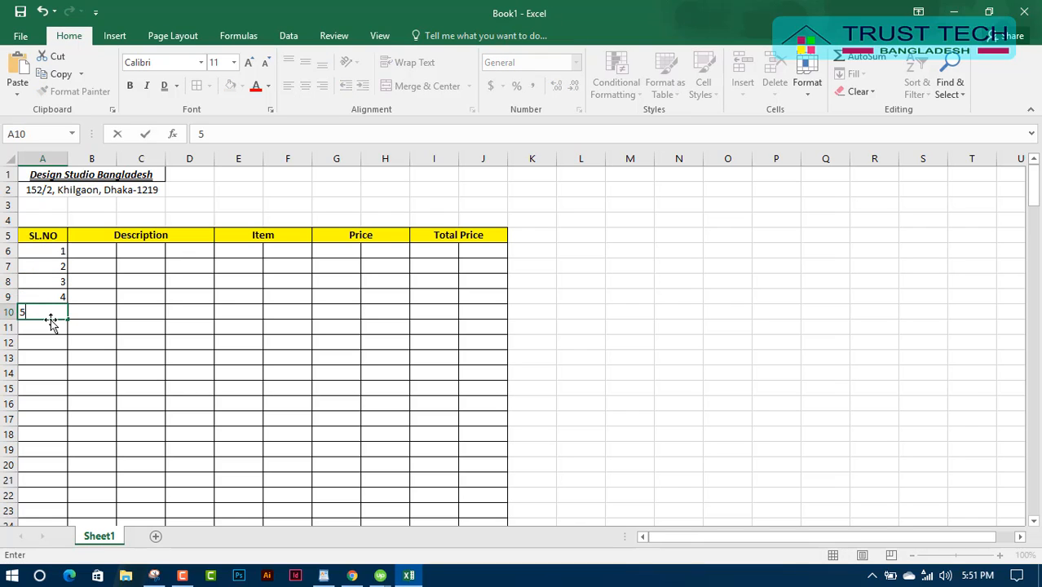
pyautogui.click(51, 322)
pyautogui.write('6')
pyautogui.click(51, 339)
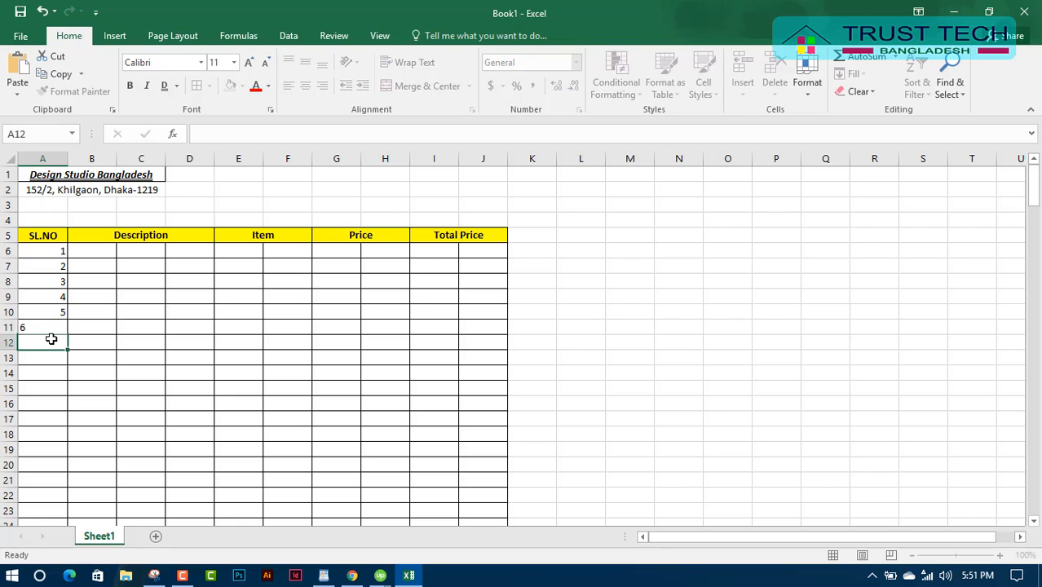
pyautogui.write('7')
pyautogui.click(50, 359)
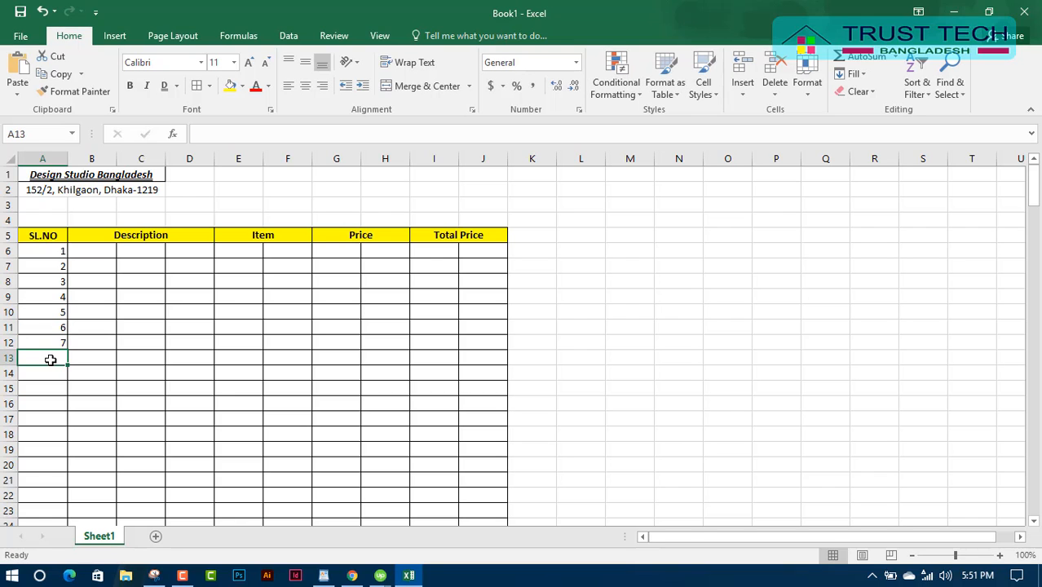
pyautogui.write('8')
pyautogui.click(57, 374)
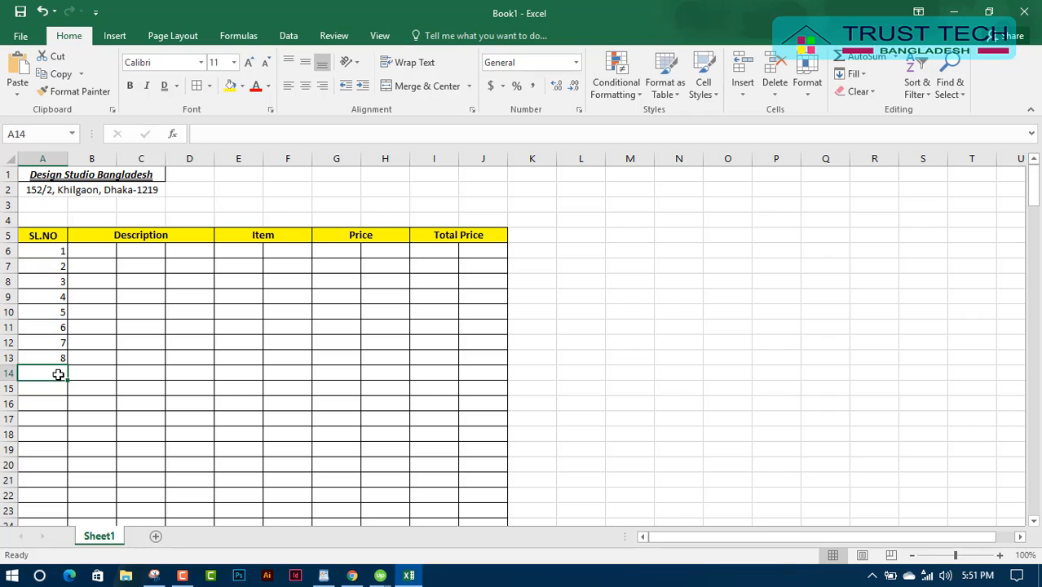
pyautogui.write('9')
pyautogui.click(54, 390)
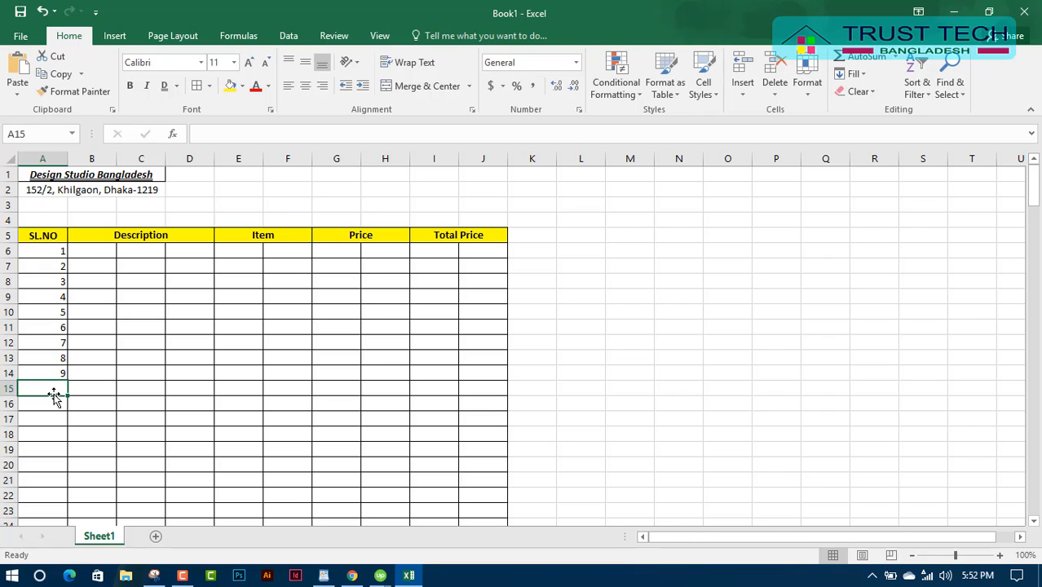
pyautogui.write('10')
pyautogui.click(84, 391)
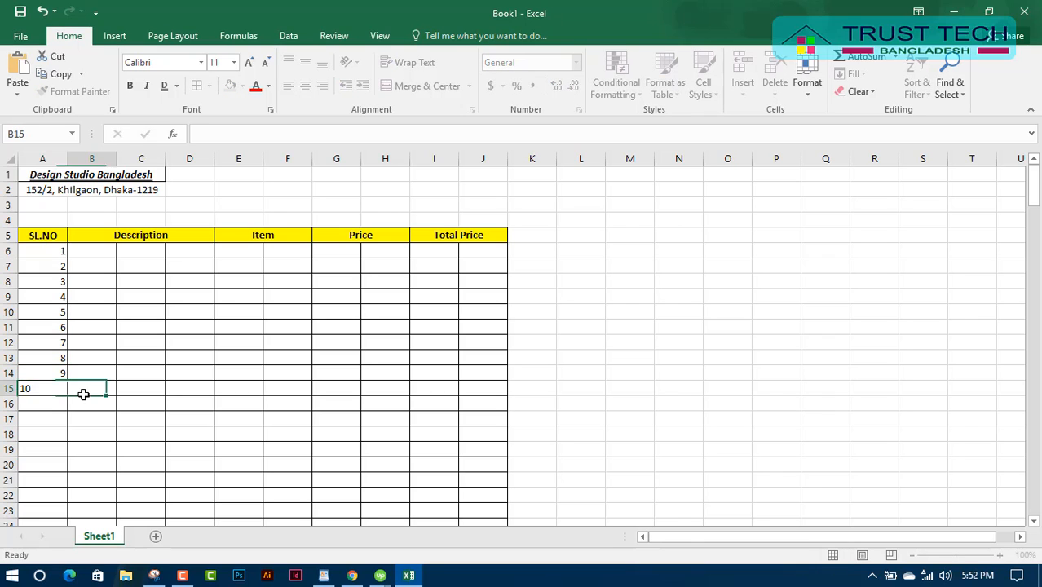
# Centre the serial numbers in A6:A15 horizontally and vertically.
pyautogui.moveTo(39, 246); pyautogui.dragTo(57, 391)
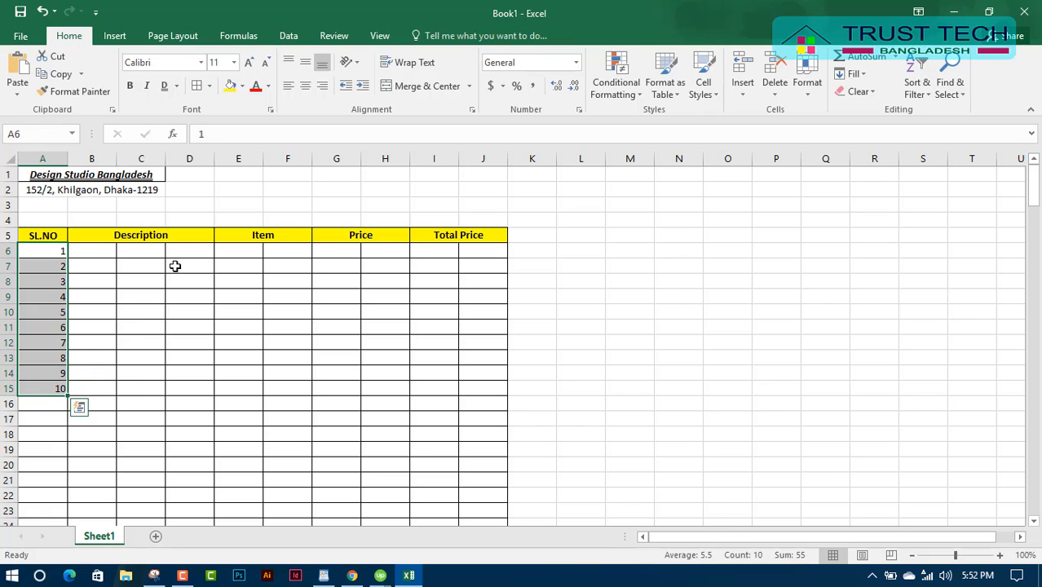
pyautogui.click(306, 87)
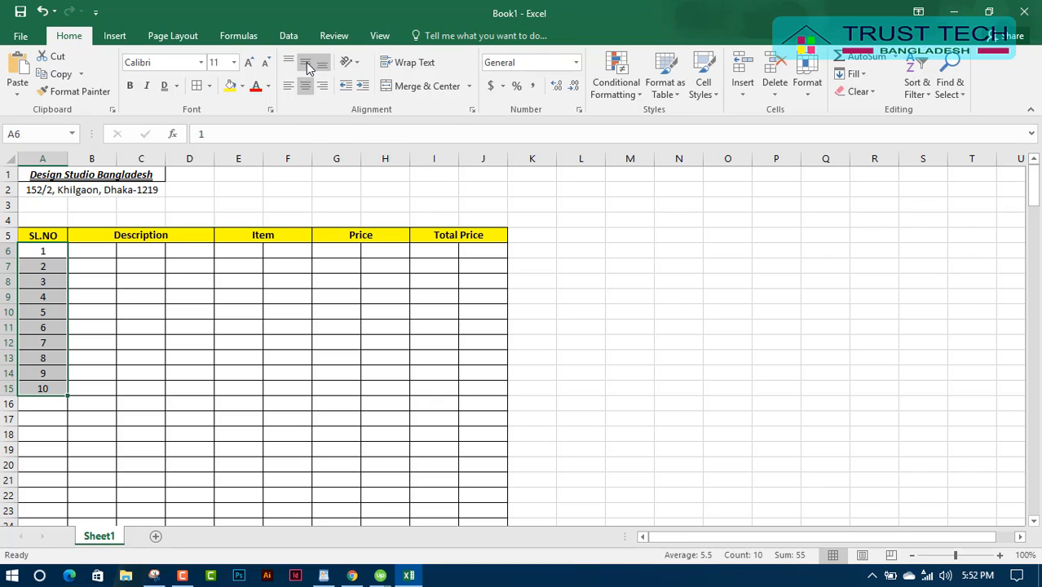
pyautogui.click(307, 65)
# Merge B6:D6 and copy the merged Description cell down to row 27.
pyautogui.click(125, 372)
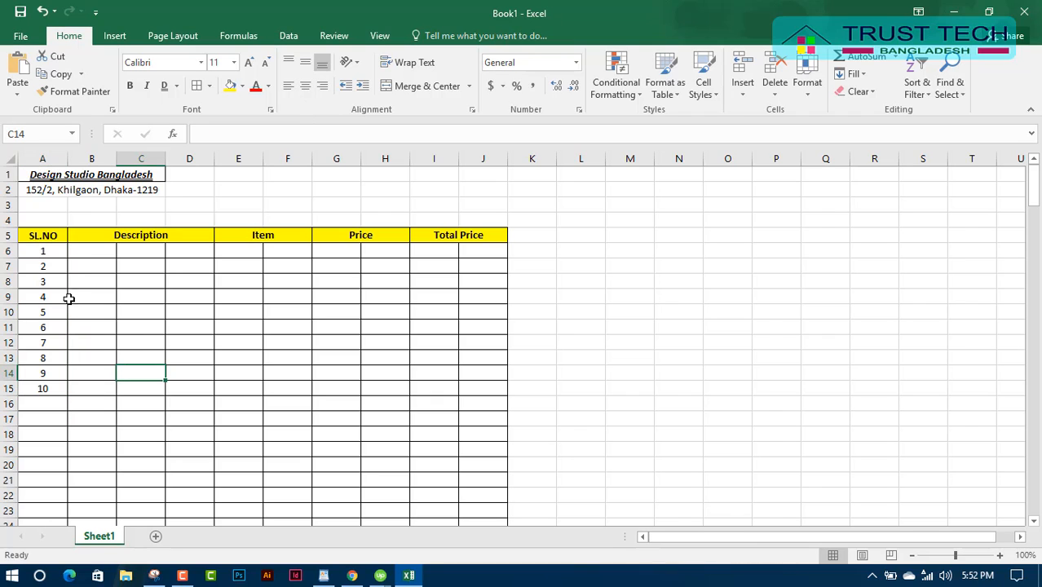
pyautogui.moveTo(89, 250); pyautogui.dragTo(185, 250)
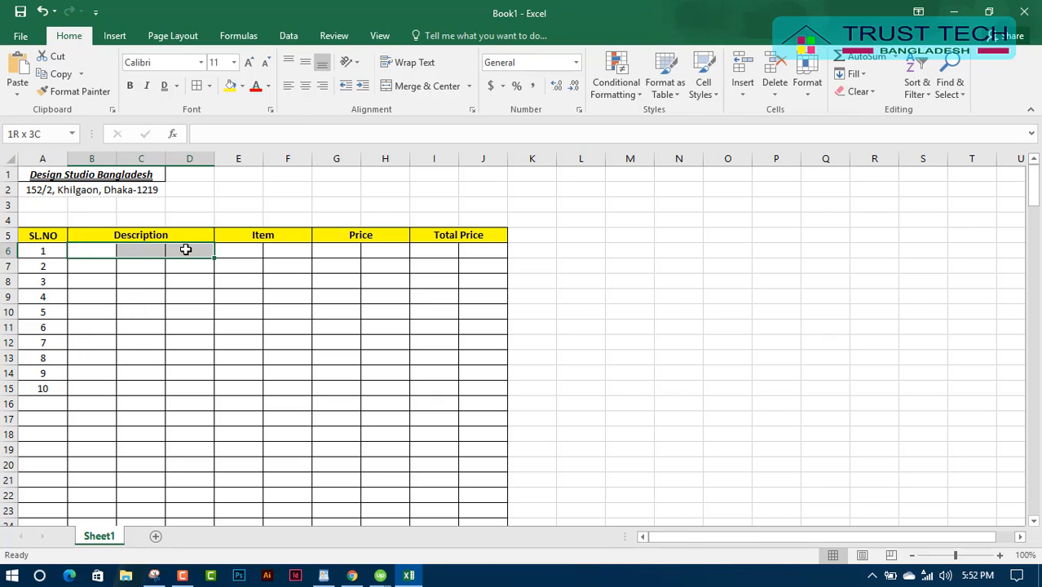
pyautogui.click(99, 269)
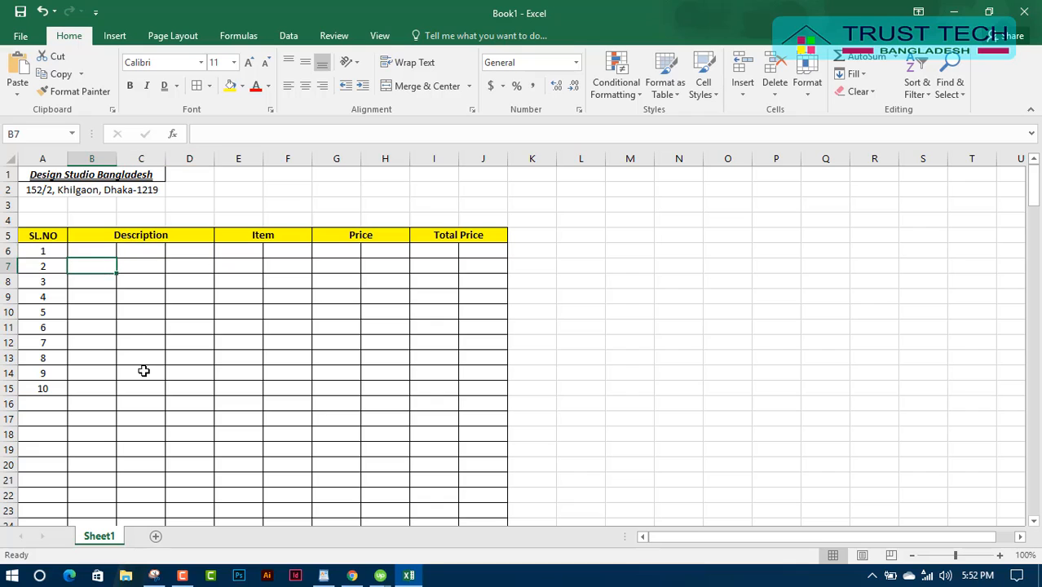
pyautogui.moveTo(91, 251); pyautogui.dragTo(180, 249)
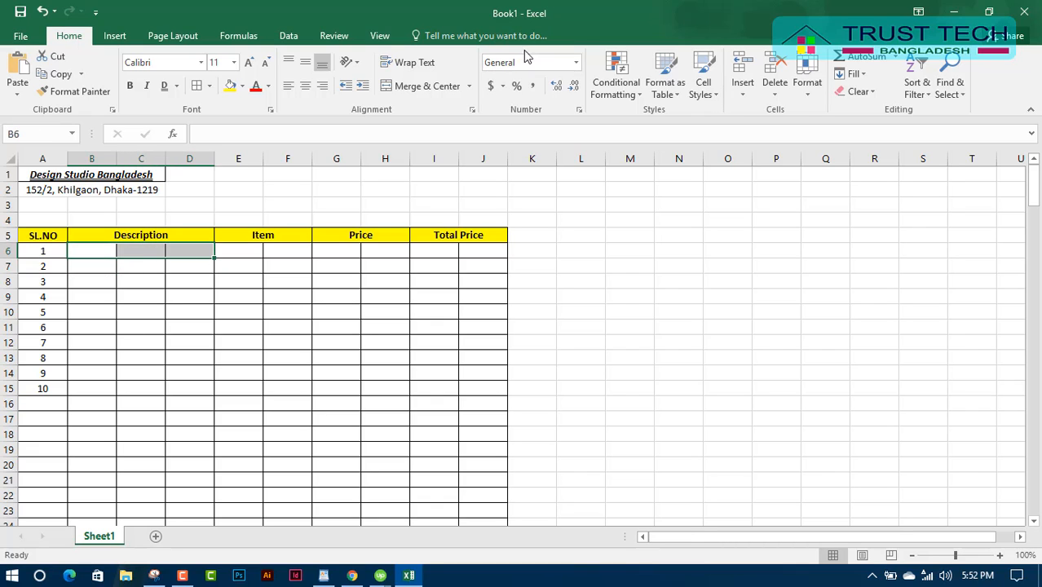
pyautogui.click(425, 85)
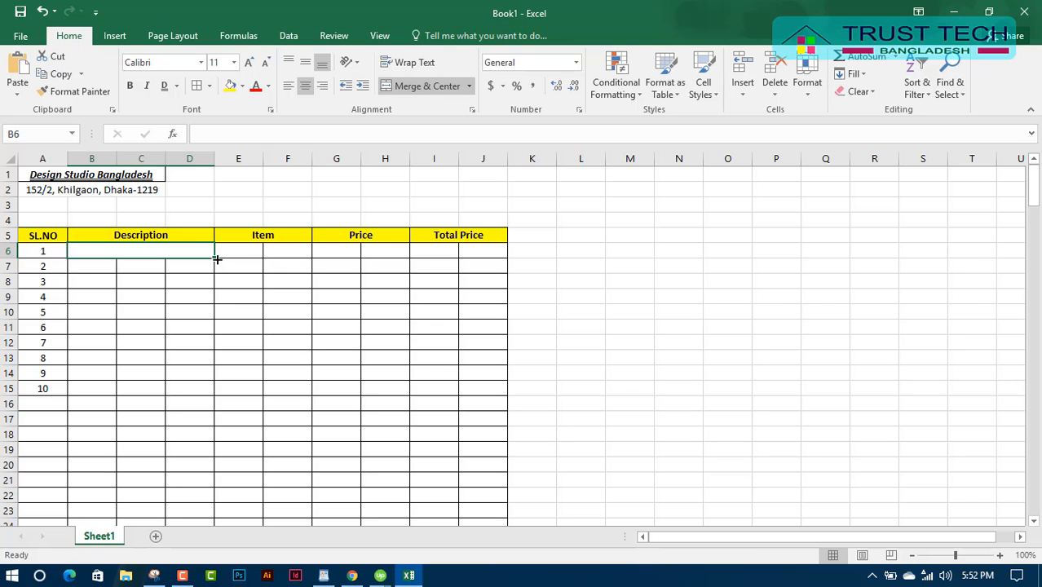
pyautogui.scroll(-3, 217, 273)
pyautogui.scroll(2, 216, 274)
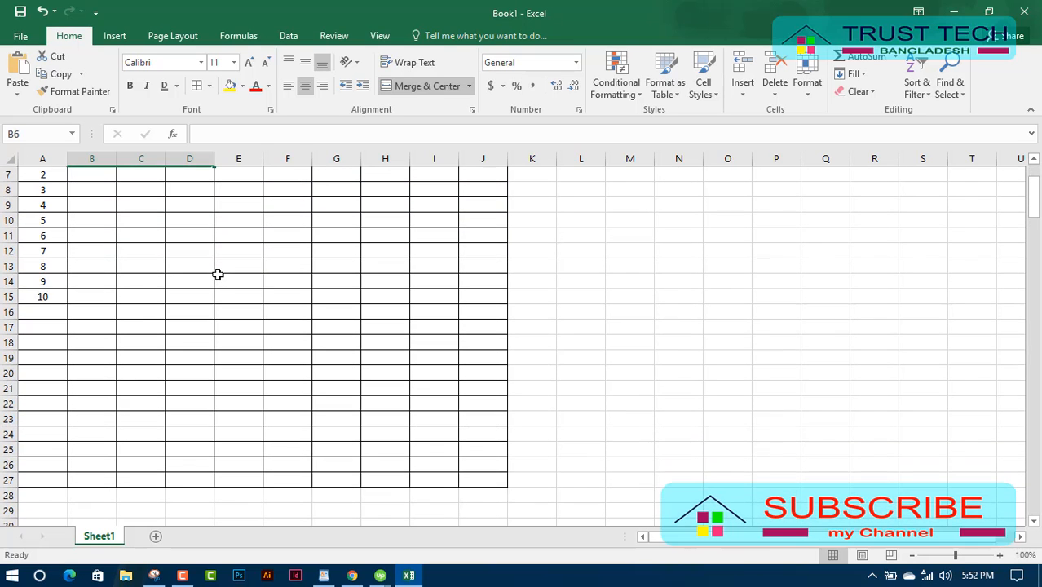
pyautogui.moveTo(216, 212); pyautogui.dragTo(216, 329)
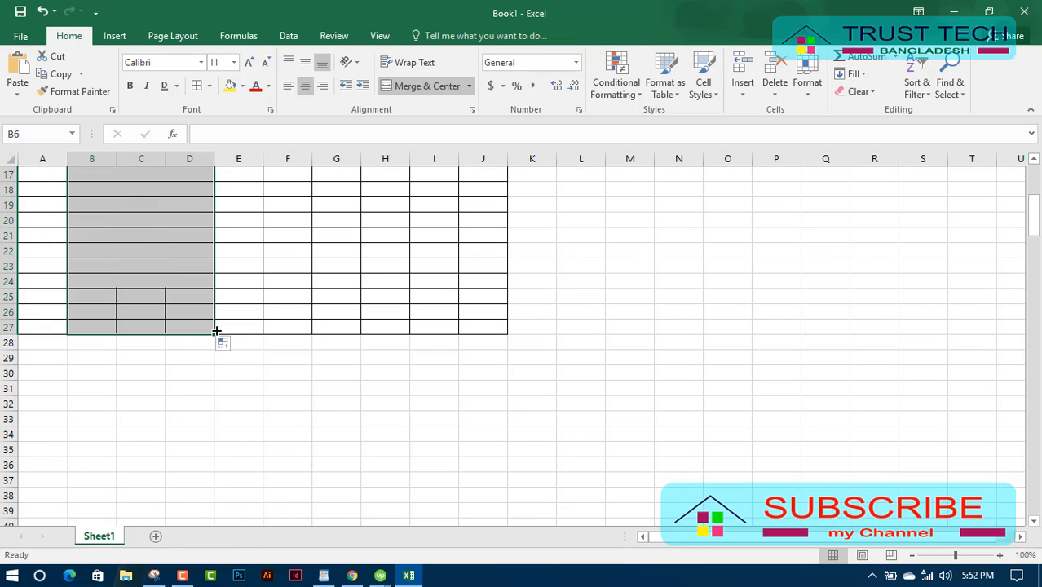
pyautogui.click(237, 282)
pyautogui.scroll(5, 245, 327)
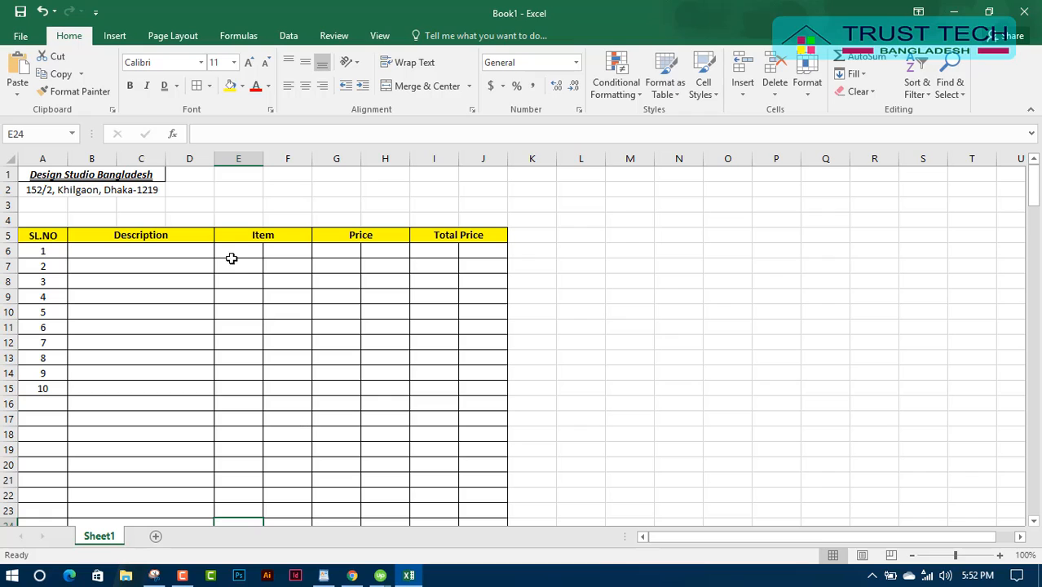
# Merge E6:F6 and G6:H6, filling the merged Item and Price cells down to row 27.
pyautogui.moveTo(237, 248); pyautogui.dragTo(288, 249)
pyautogui.click(426, 85)
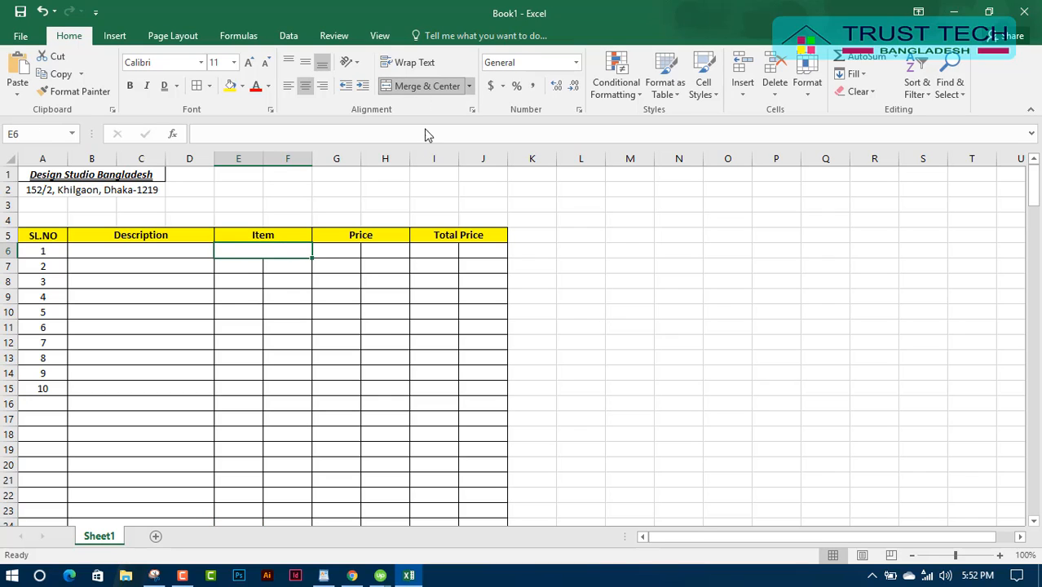
pyautogui.moveTo(313, 259); pyautogui.dragTo(339, 315)
pyautogui.scroll(6, 405, 310)
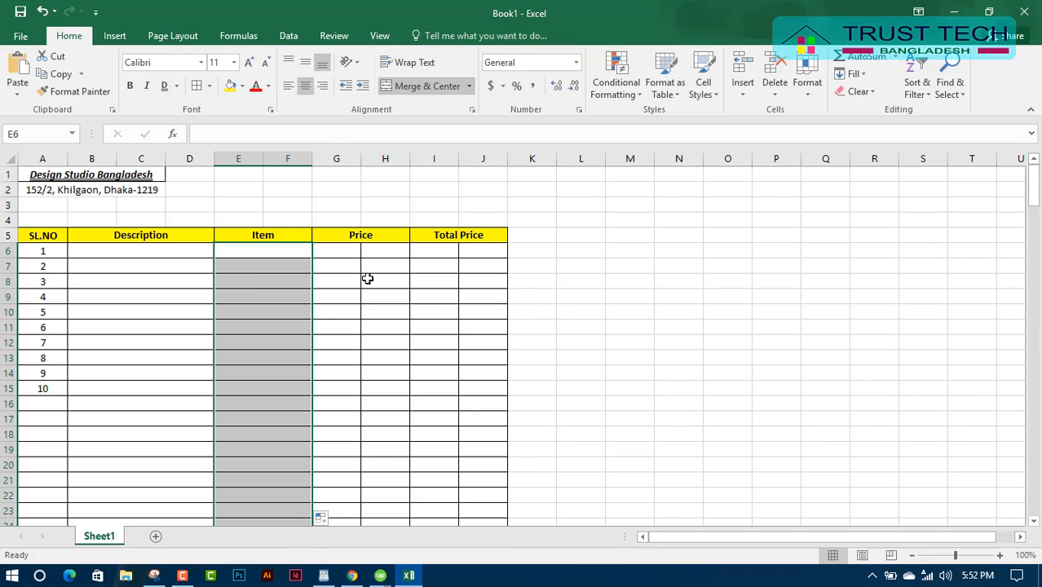
pyautogui.moveTo(332, 247); pyautogui.dragTo(401, 249)
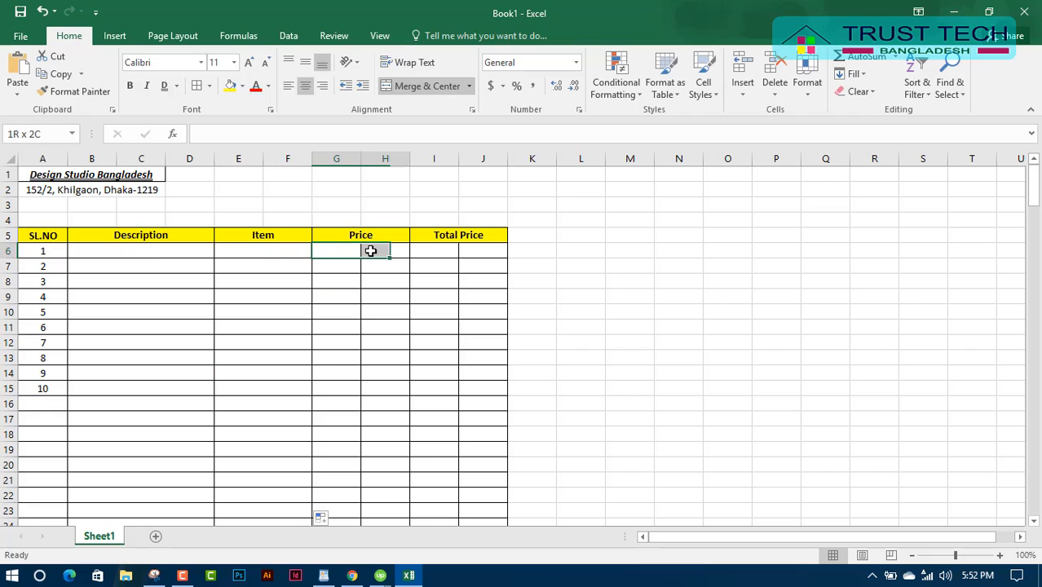
pyautogui.click(427, 88)
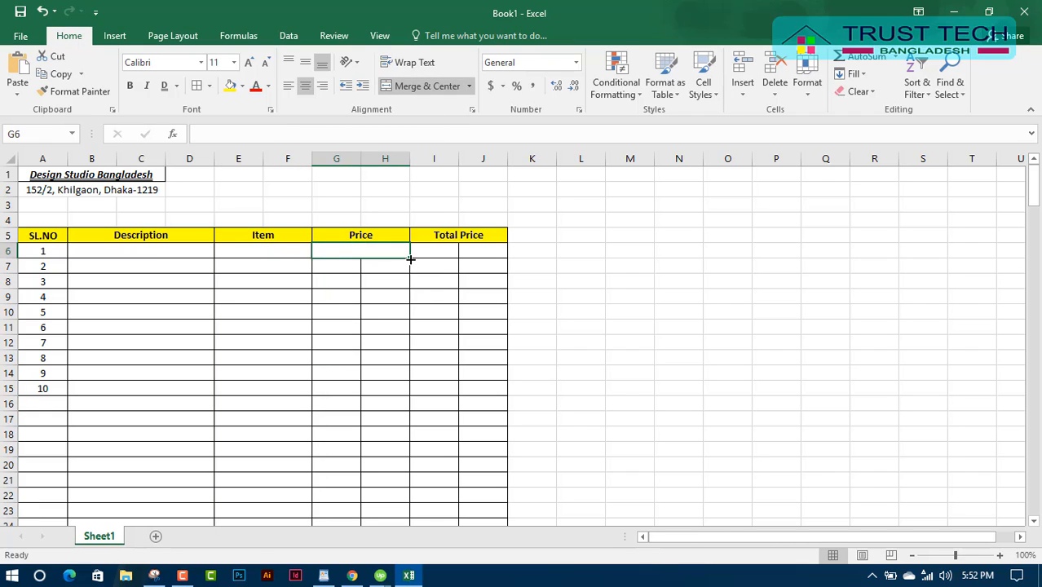
pyautogui.moveTo(410, 259); pyautogui.dragTo(418, 373)
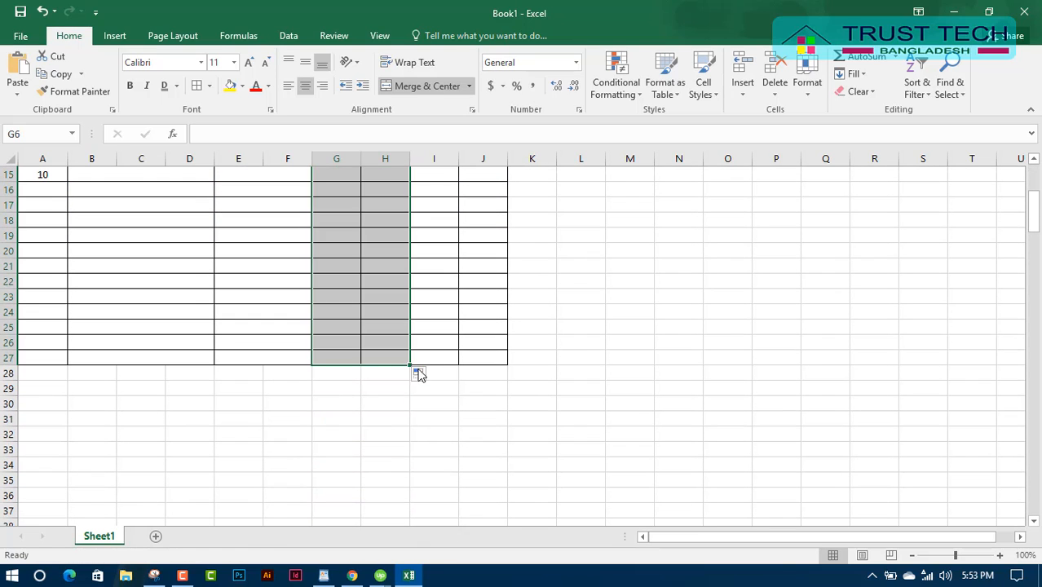
pyautogui.scroll(5, 530, 315)
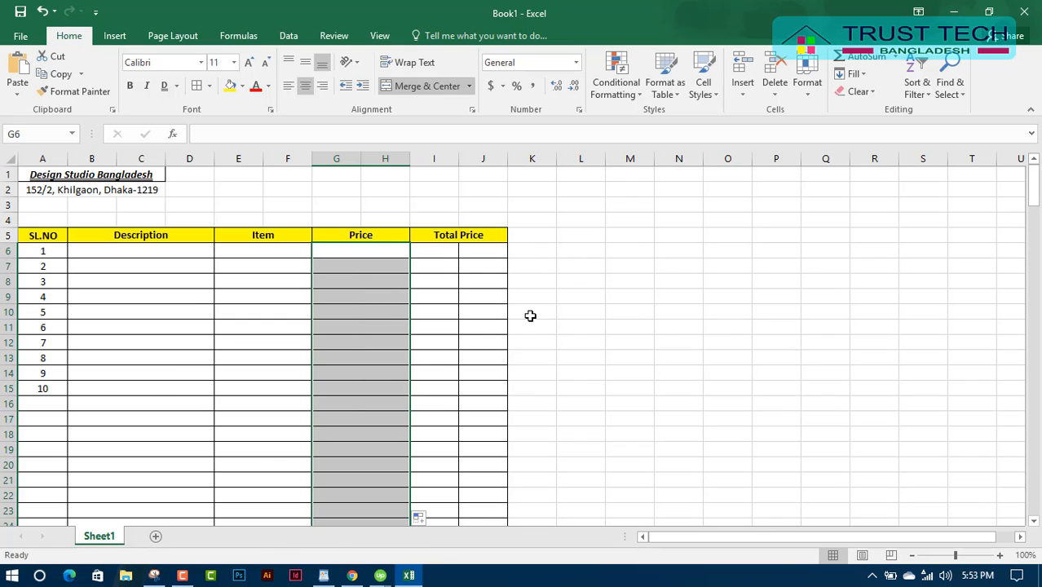
# Merge I6:J6 as the first Total Price cell.
pyautogui.click(432, 247)
pyautogui.moveTo(459, 257); pyautogui.dragTo(526, 334)
pyautogui.click(432, 84)
pyautogui.scroll(5, 526, 334)
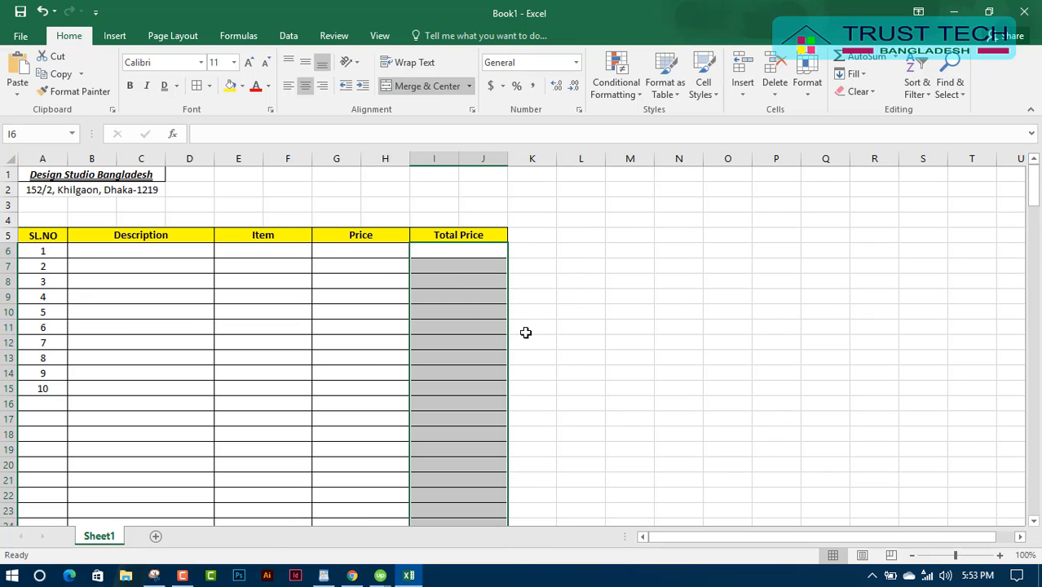
# Inspect the serial numbers, header row and merged Description and Total Price cells.
pyautogui.click(200, 447)
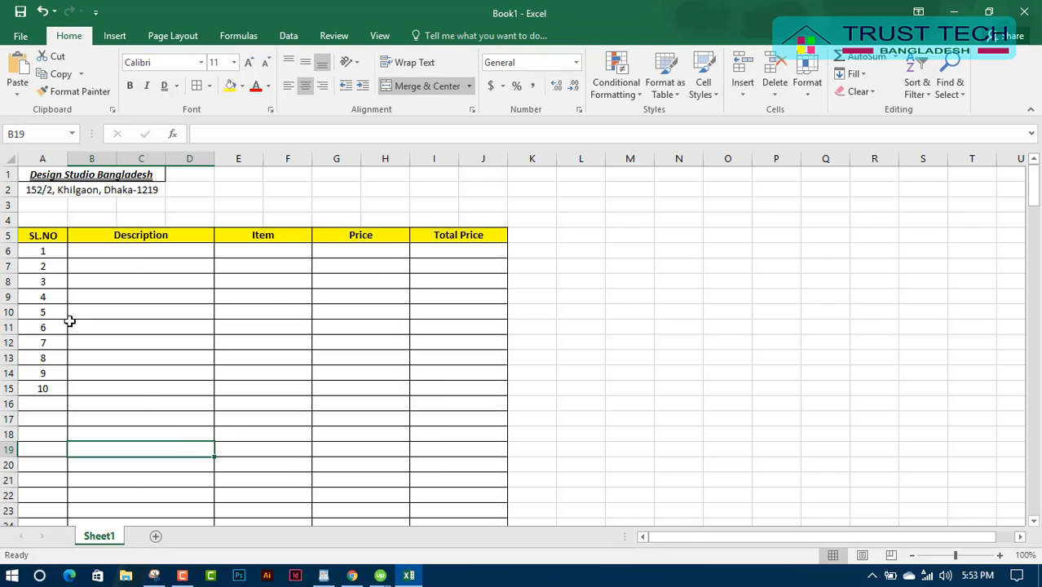
pyautogui.moveTo(47, 254); pyautogui.dragTo(47, 422)
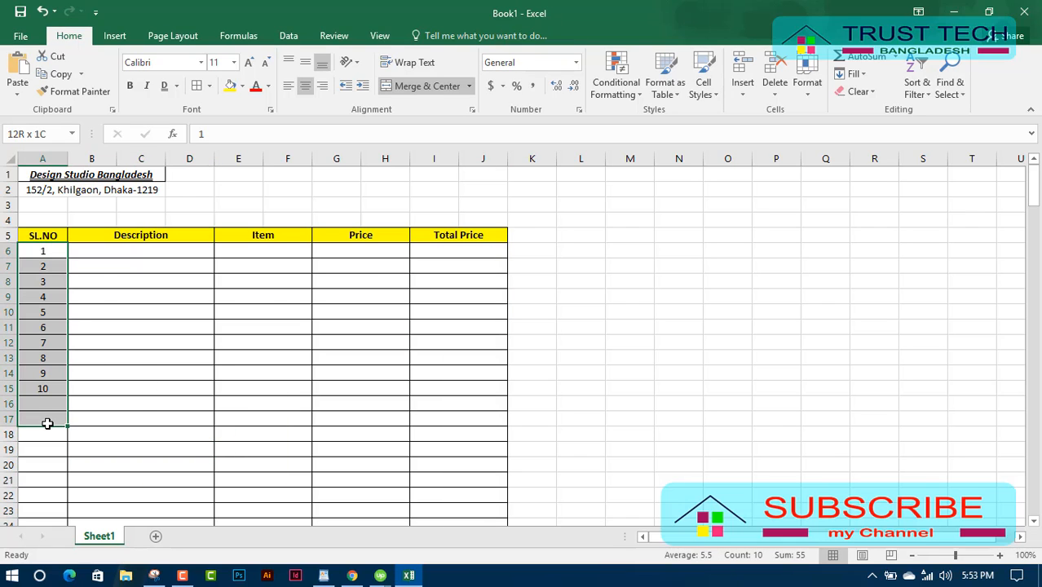
pyautogui.click(46, 159)
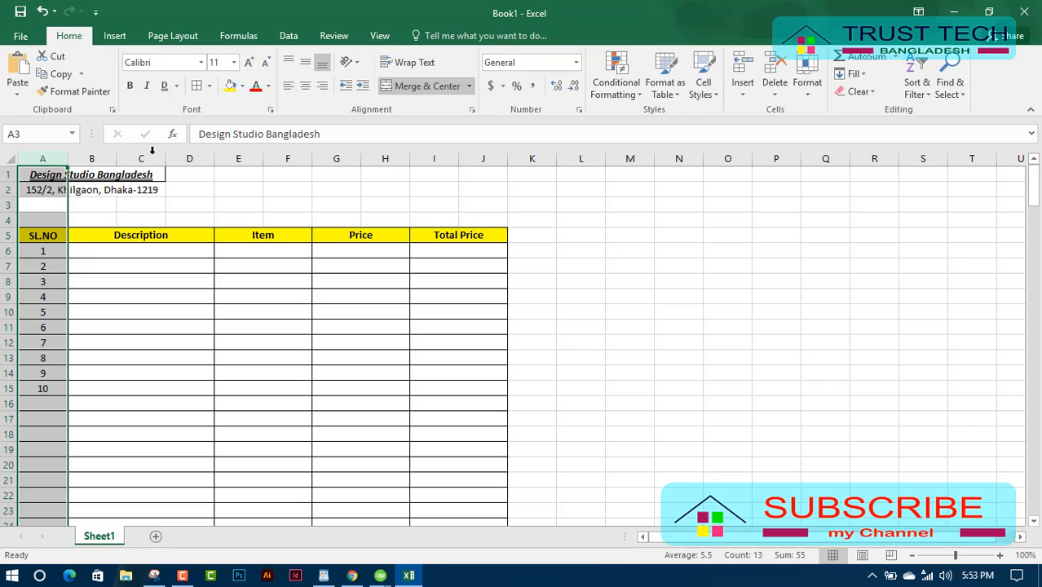
pyautogui.click(108, 308)
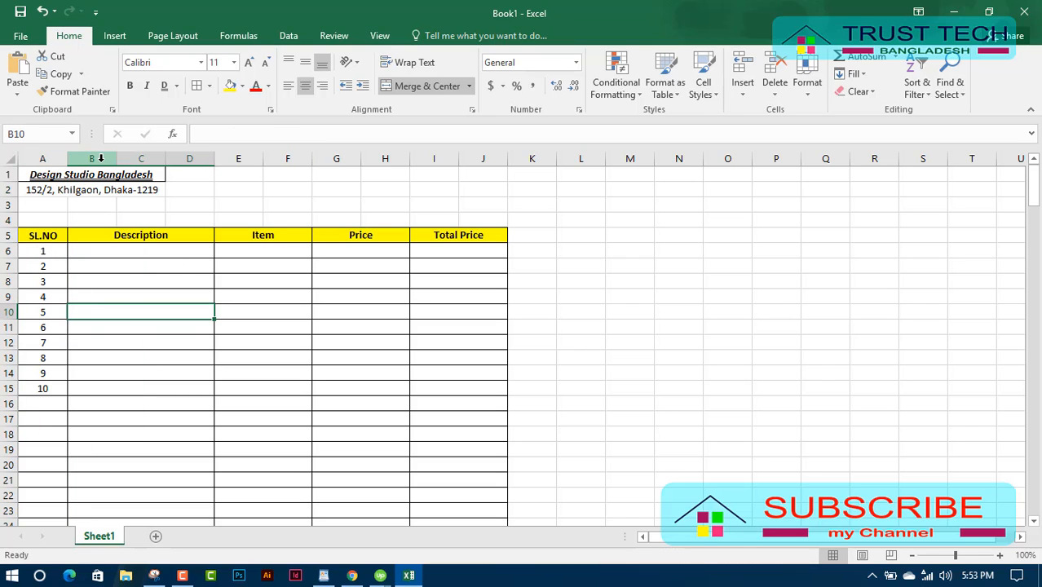
pyautogui.click(7, 235)
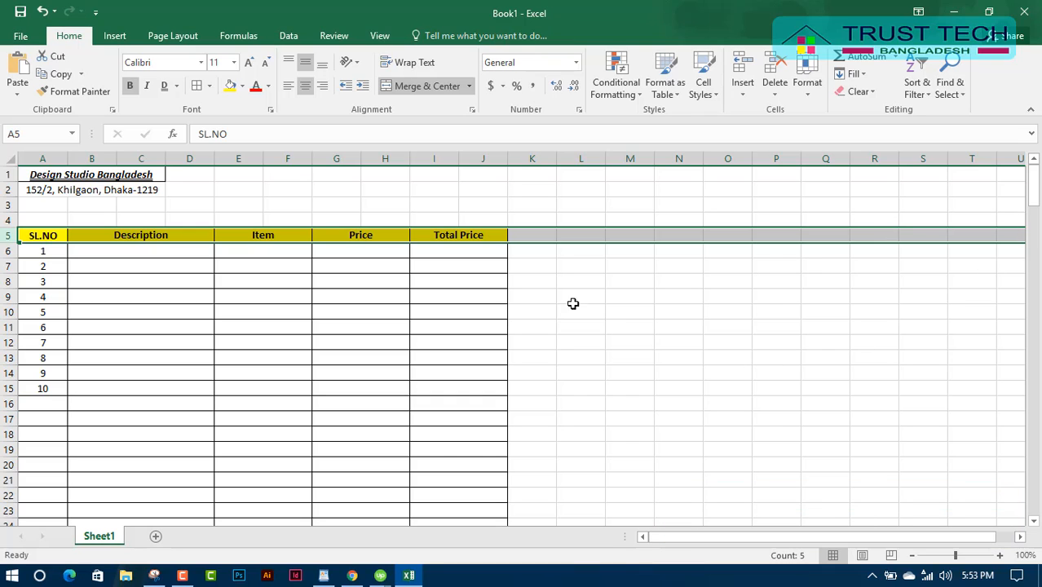
pyautogui.click(528, 283)
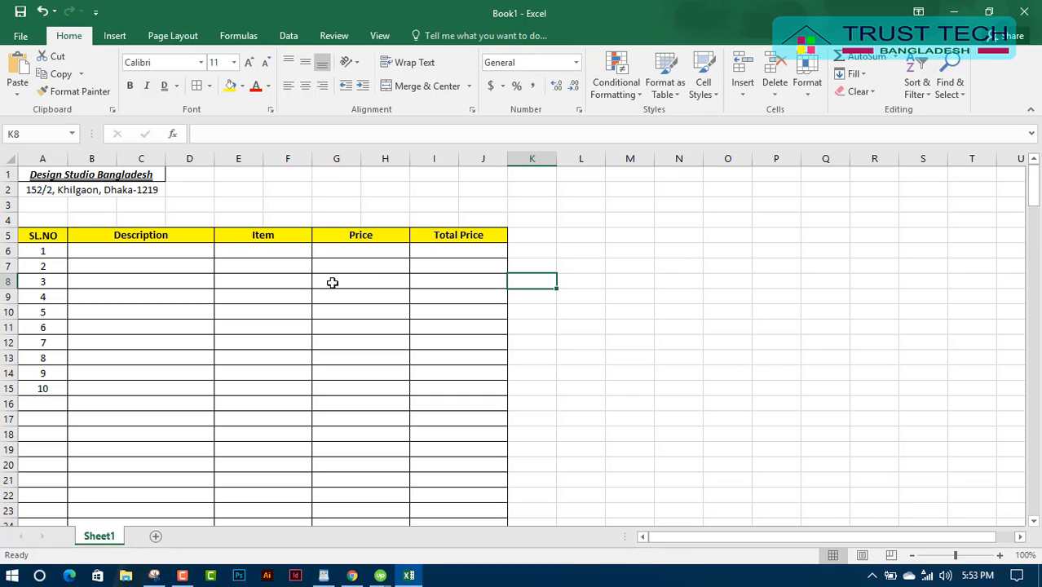
pyautogui.click(450, 354)
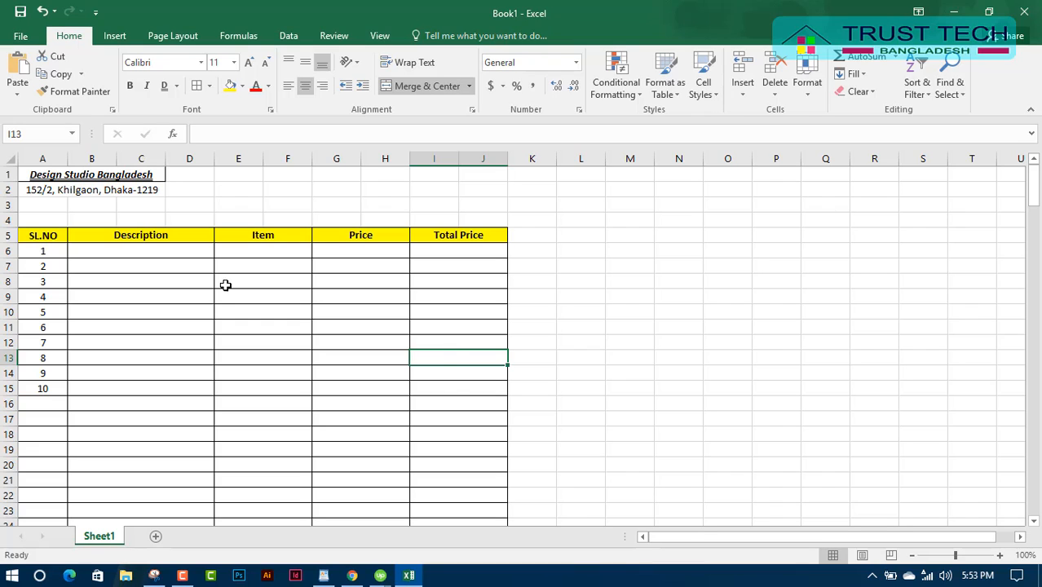
pyautogui.click(145, 247)
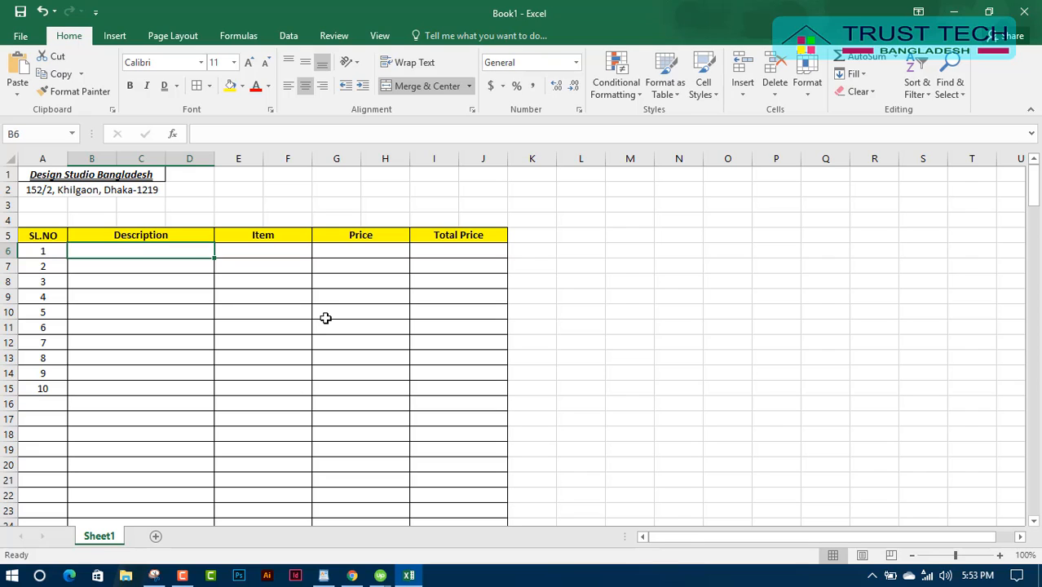
pyautogui.click(637, 356)
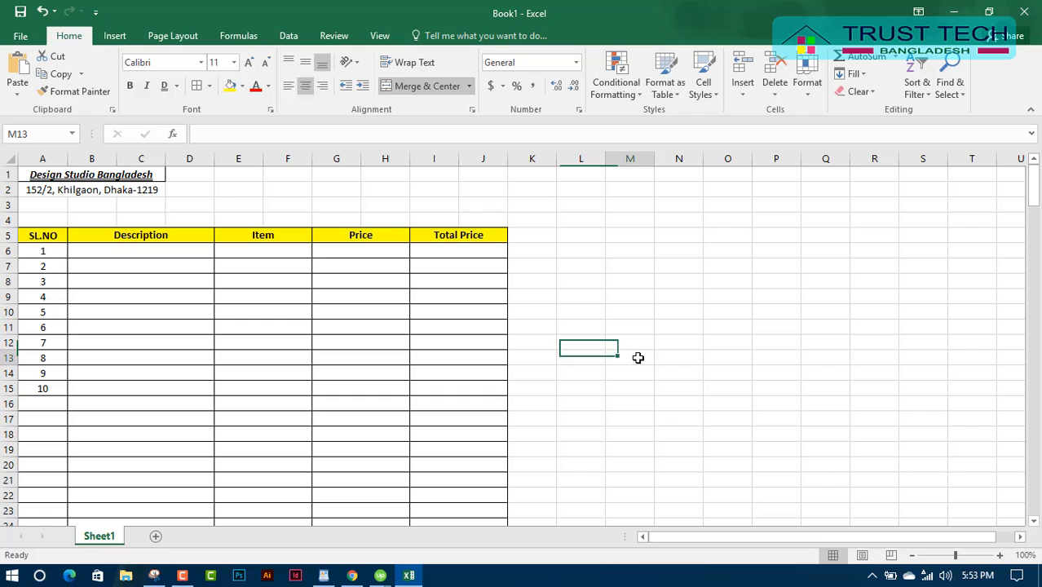
# Put a 'Date:' label in H4, merged across H4:J4 and left-aligned.
pyautogui.click(392, 223)
pyautogui.write('Date')
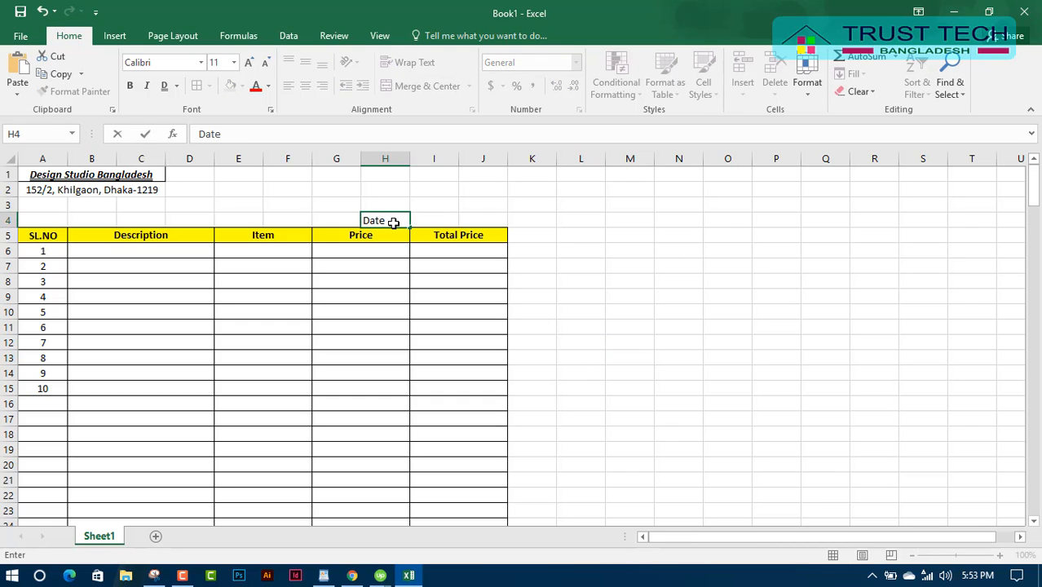
pyautogui.write(':')
pyautogui.click(418, 273)
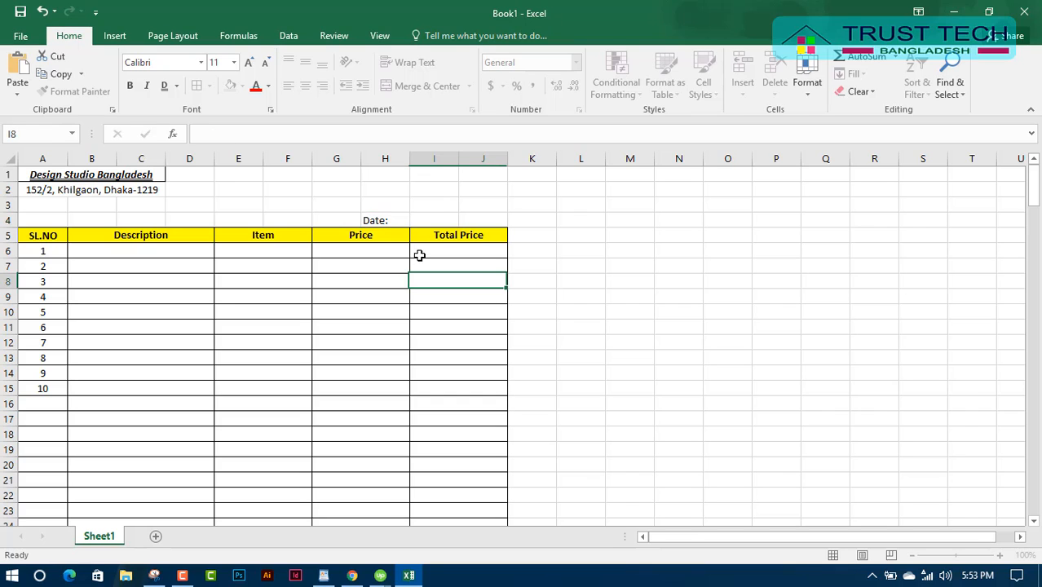
pyautogui.moveTo(385, 217); pyautogui.dragTo(471, 218)
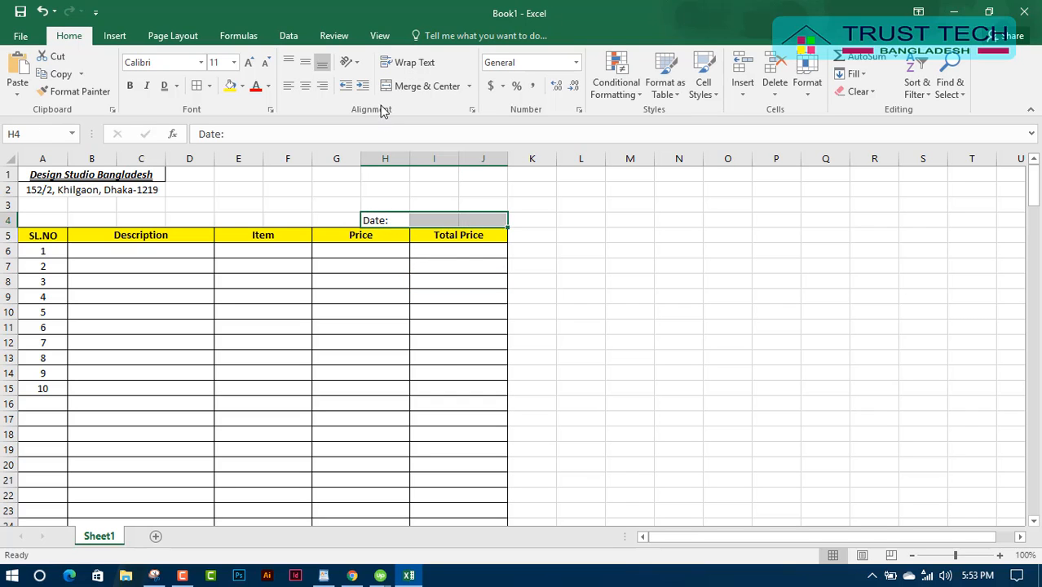
pyautogui.click(408, 85)
pyautogui.click(437, 369)
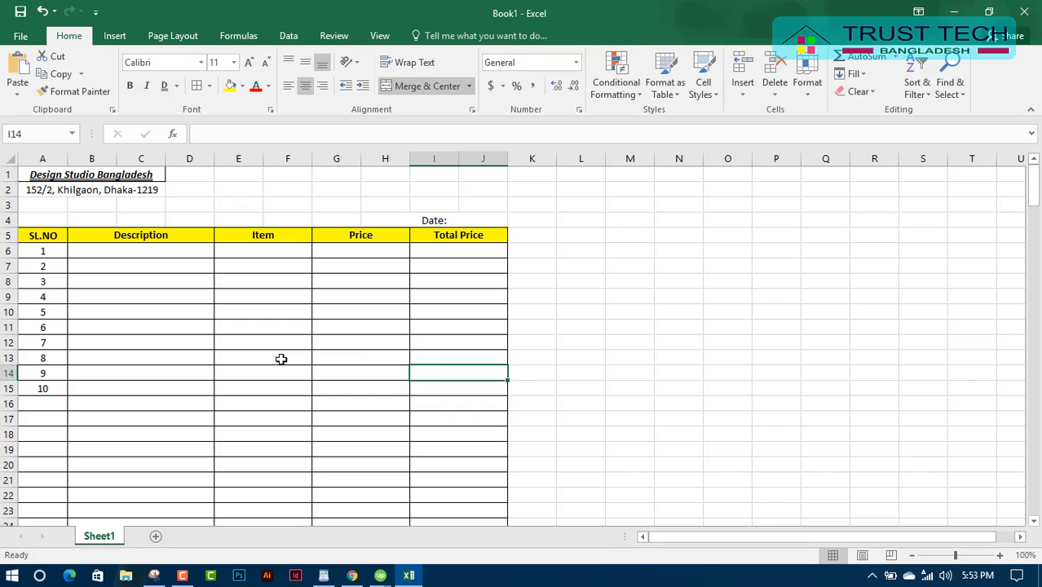
pyautogui.click(430, 218)
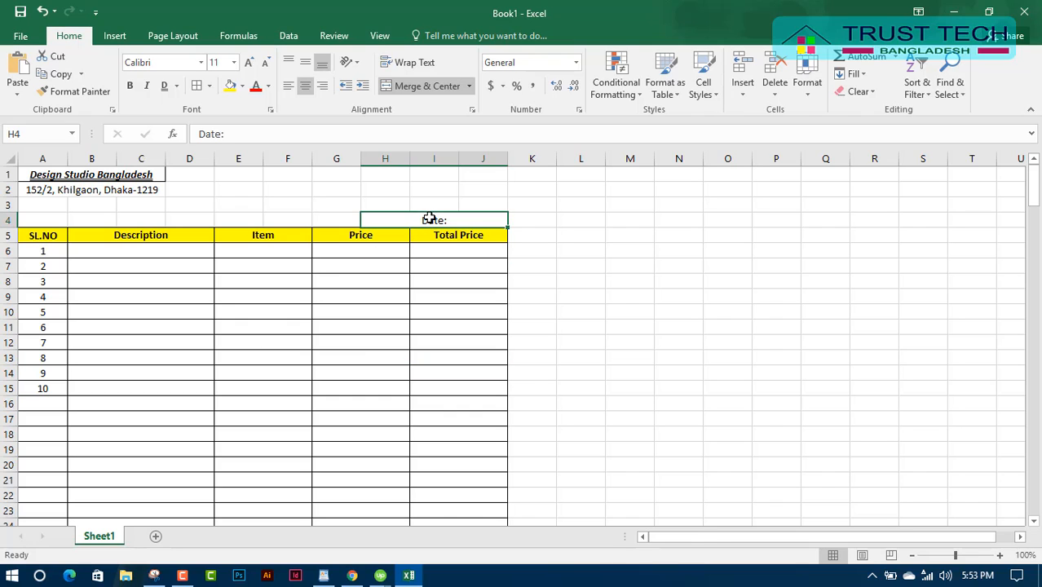
pyautogui.click(289, 87)
pyautogui.click(356, 341)
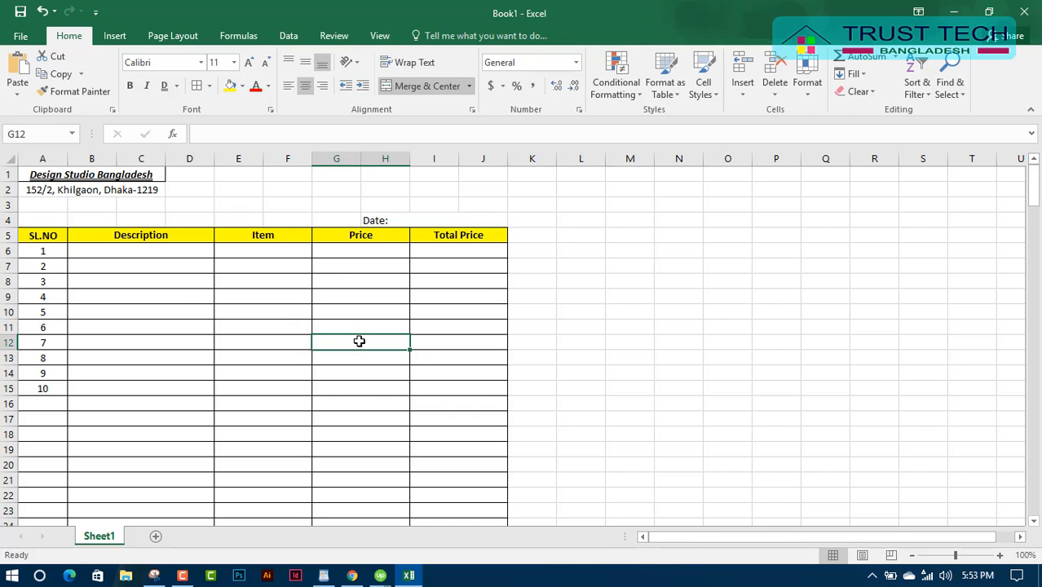
# Merge and centre the address across A2:J2.
pyautogui.click(42, 189)
pyautogui.moveTo(43, 189); pyautogui.dragTo(470, 194)
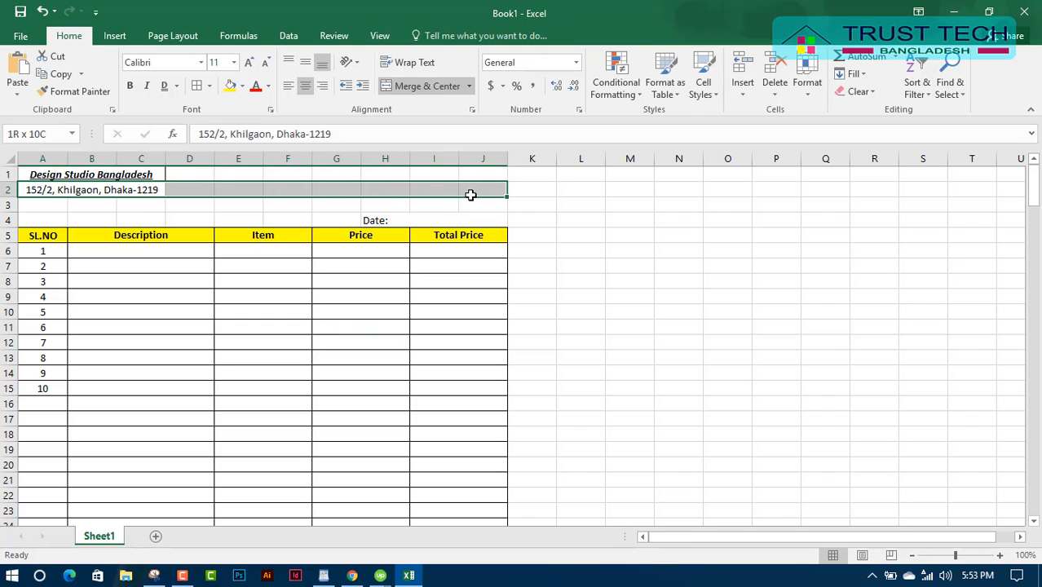
pyautogui.click(421, 87)
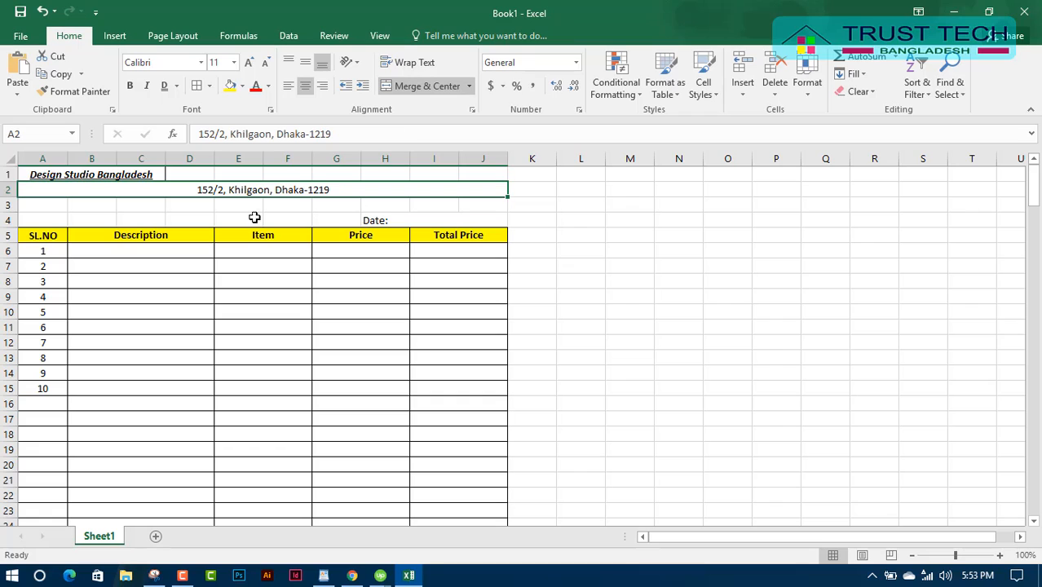
# Merge the title across A1:J1 and set its font size to 20.
pyautogui.moveTo(35, 176); pyautogui.dragTo(473, 166)
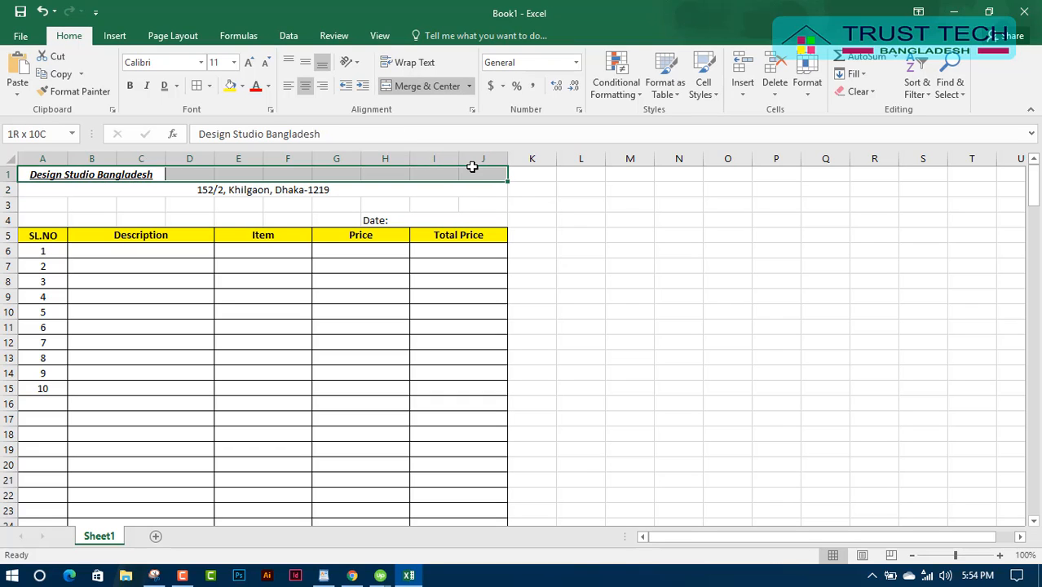
pyautogui.click(432, 86)
pyautogui.click(433, 87)
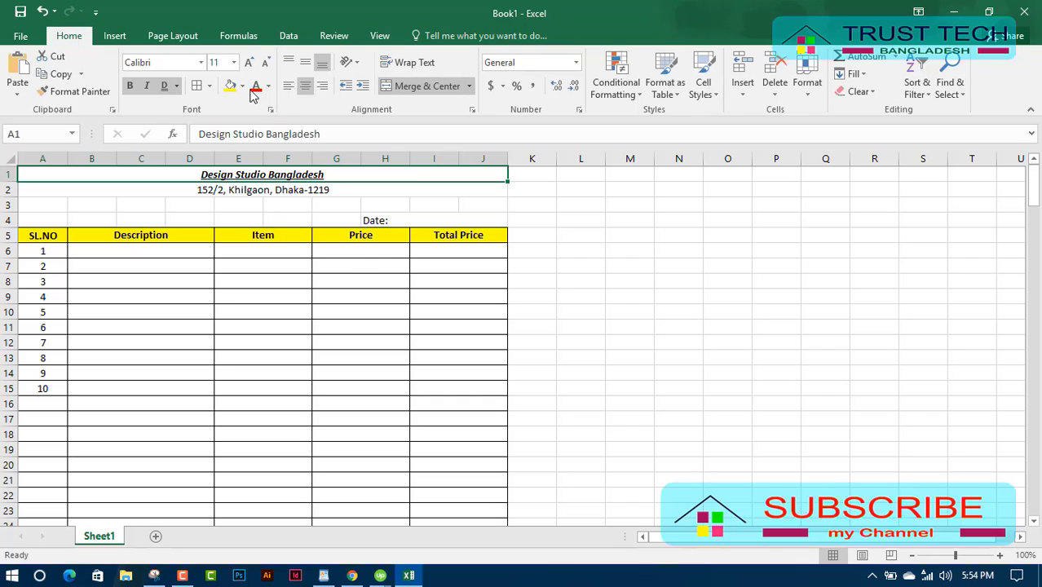
pyautogui.click(234, 62)
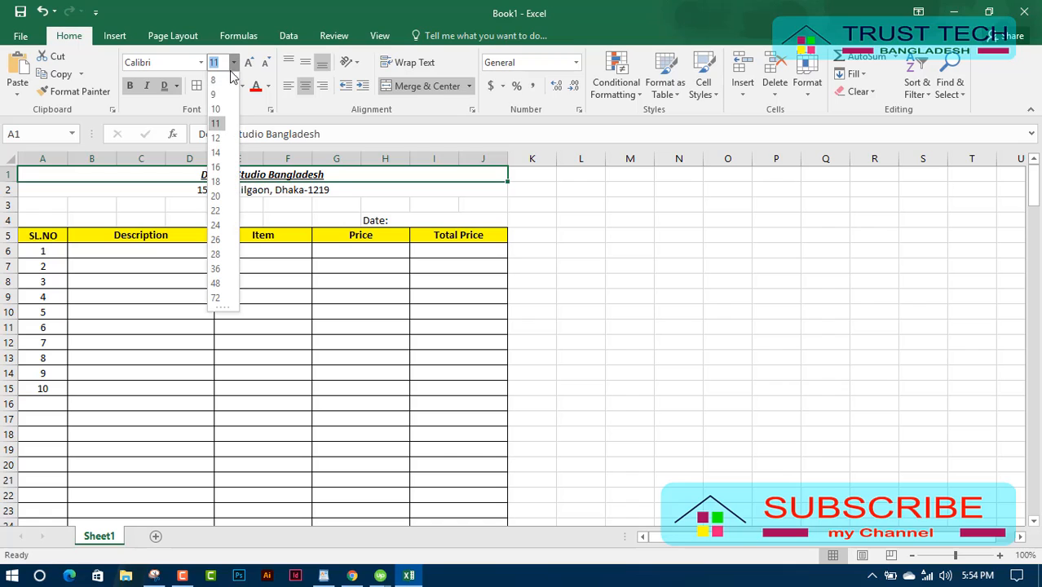
pyautogui.click(217, 198)
# Remove italic and underline from the title, leaving it bold only.
pyautogui.click(395, 217)
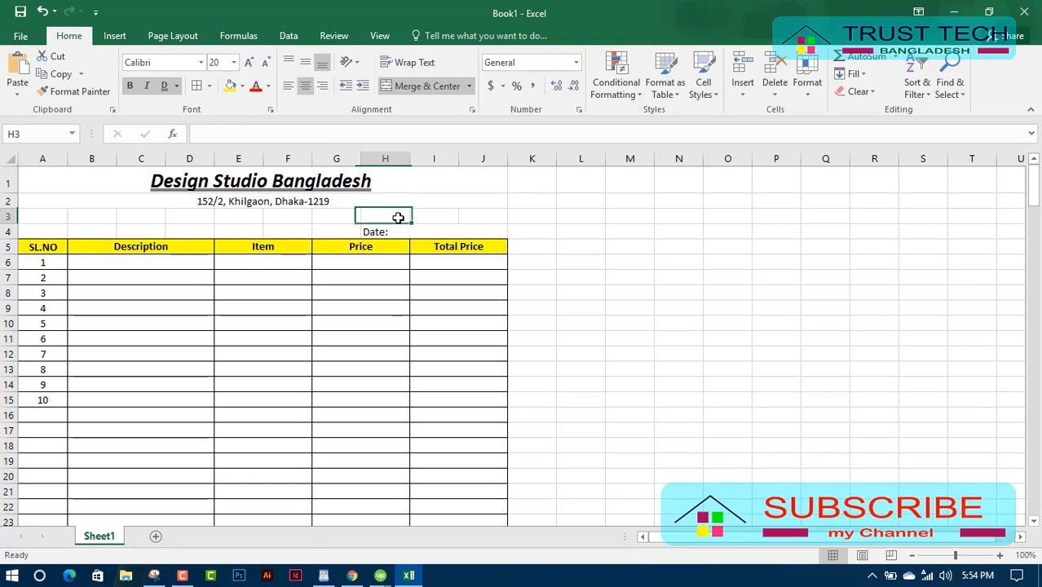
pyautogui.click(263, 181)
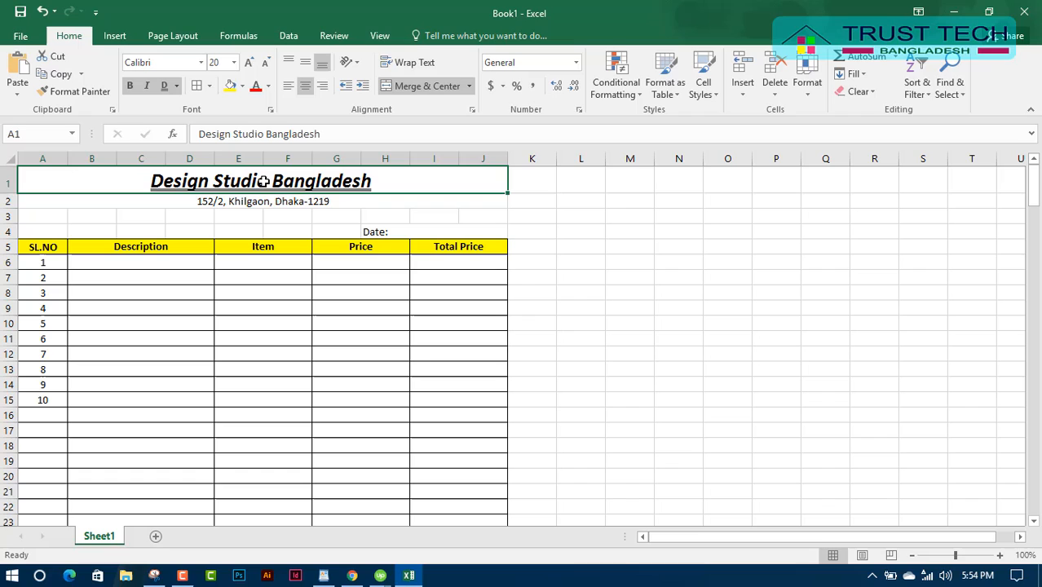
pyautogui.click(146, 84)
pyautogui.click(147, 86)
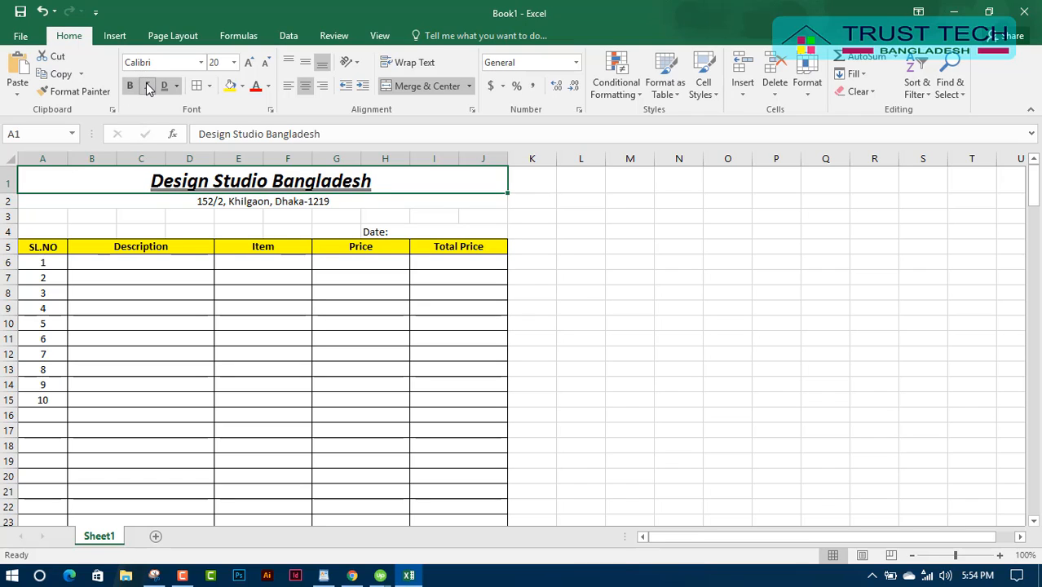
pyautogui.click(147, 86)
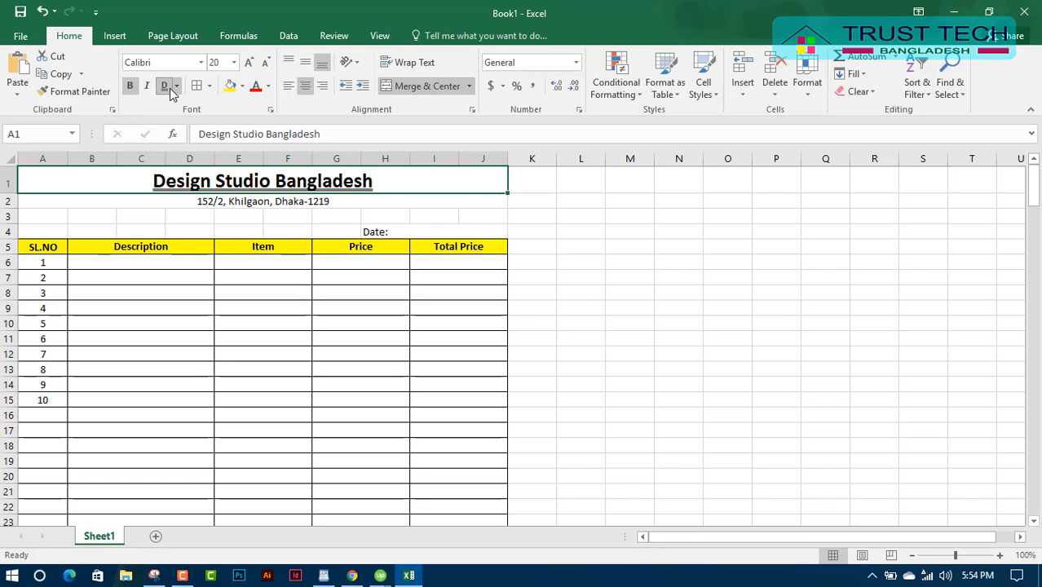
pyautogui.click(166, 88)
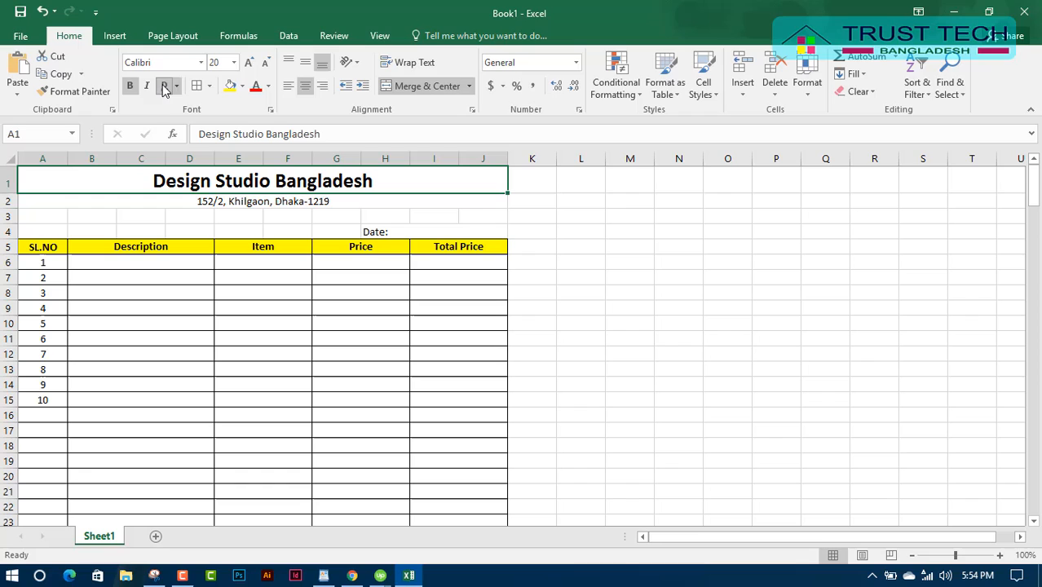
pyautogui.click(337, 217)
# Type the Monthly Sales Sheet subtitle into E3.
pyautogui.click(243, 217)
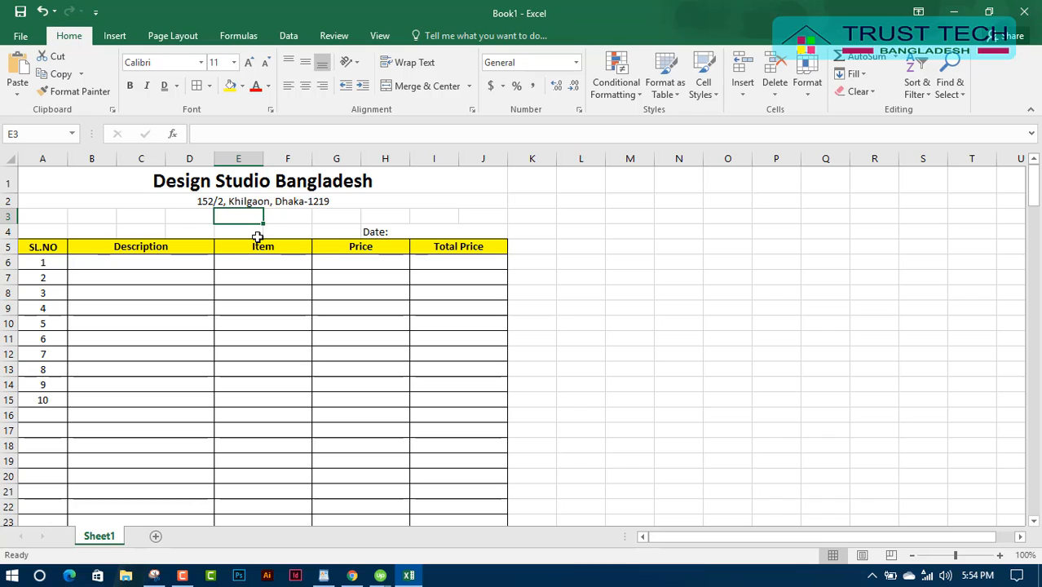
pyautogui.write('Monthly Sales')
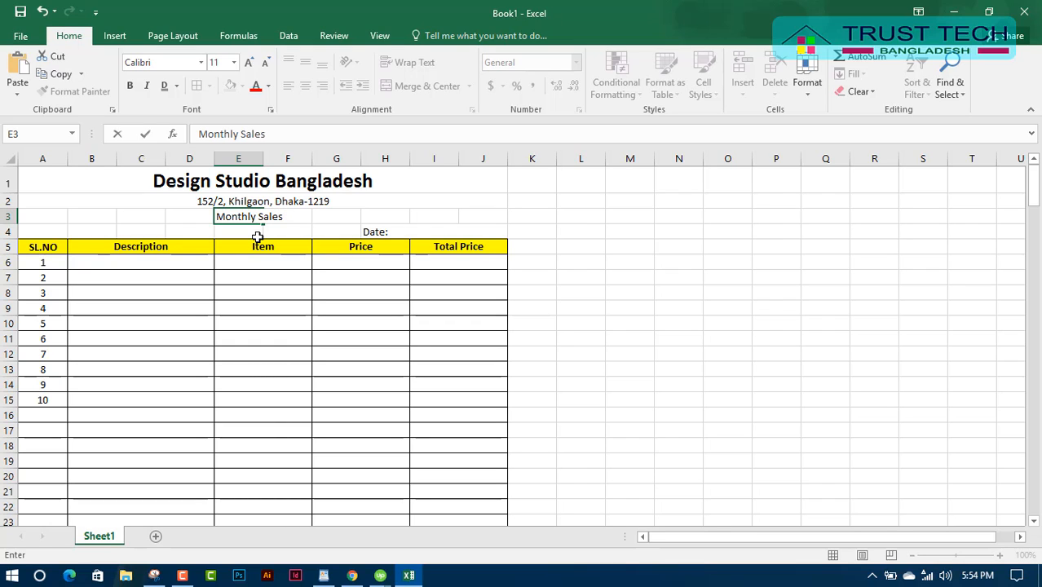
pyautogui.write('Sheeet')
pyautogui.press('Left')
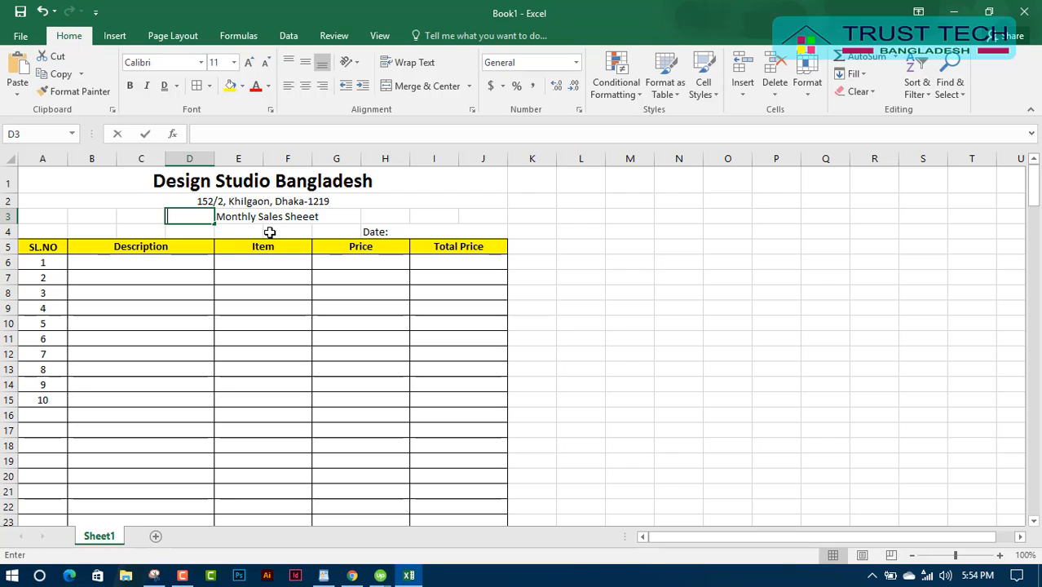
pyautogui.click(293, 217)
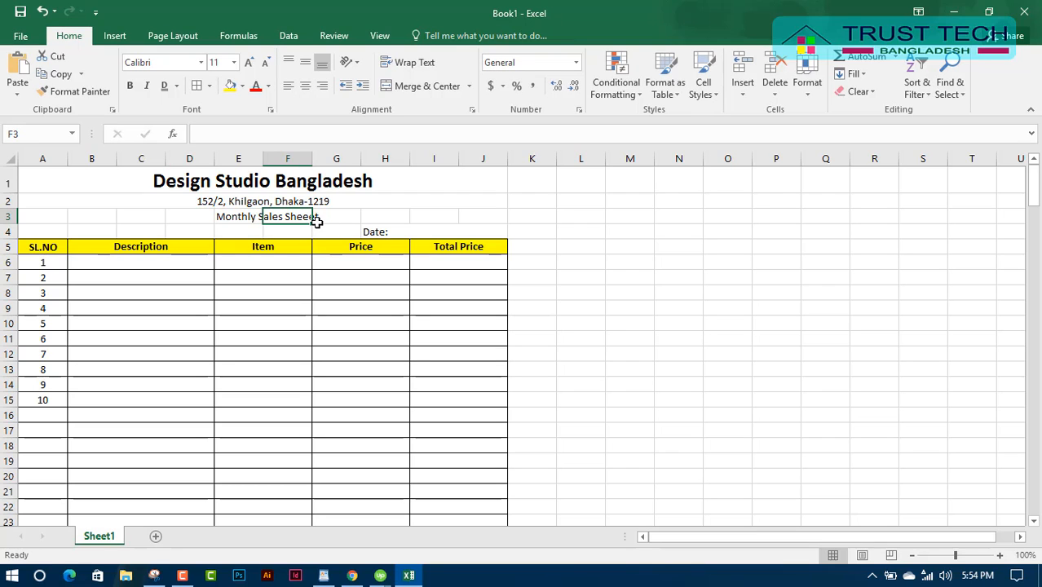
pyautogui.click(241, 203)
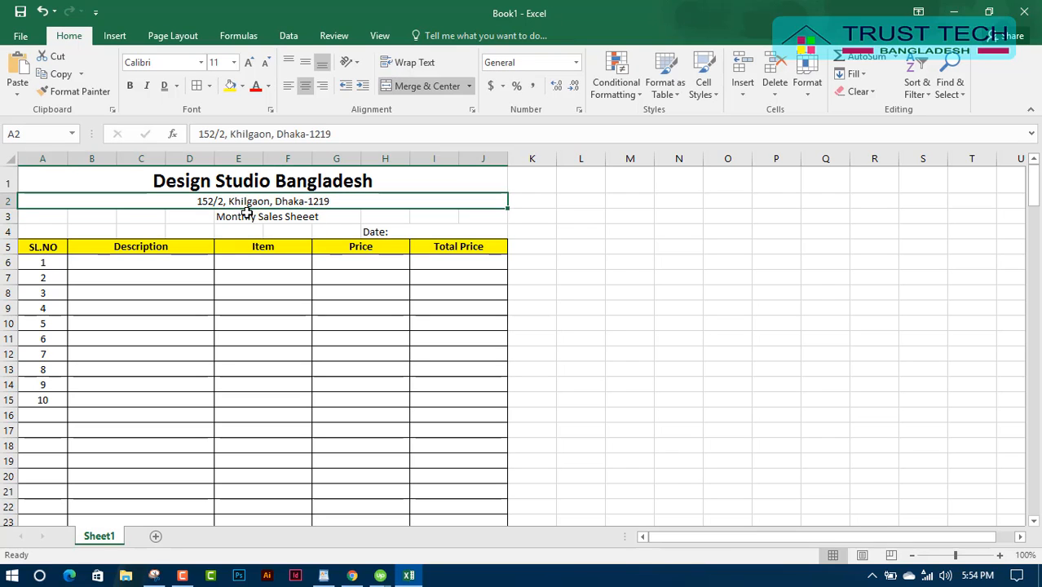
pyautogui.click(220, 218)
# Merge and centre the subtitle across A3:J3, fix its spelling and make it bold.
pyautogui.moveTo(21, 215); pyautogui.dragTo(466, 211)
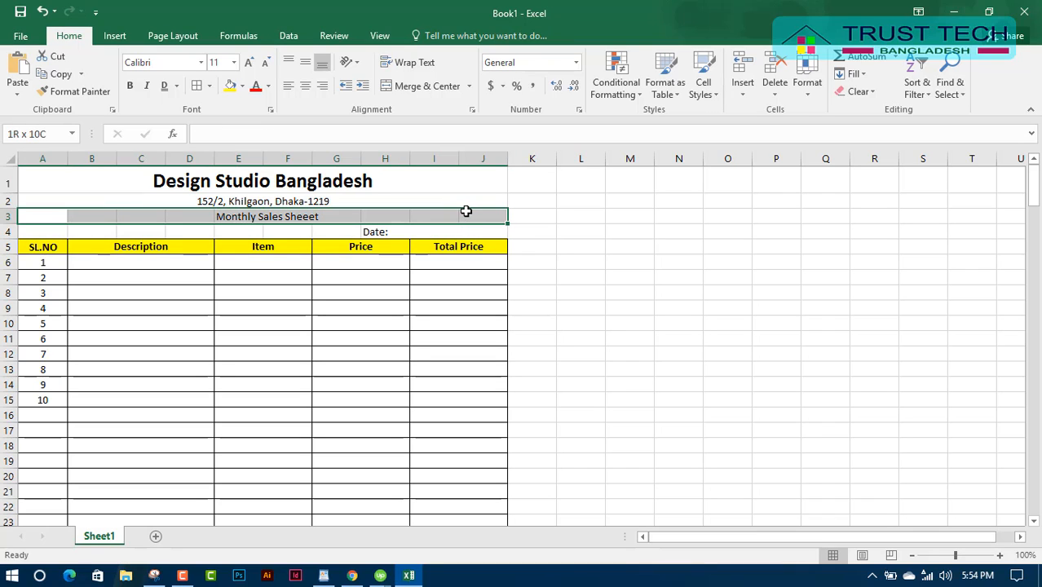
pyautogui.click(420, 86)
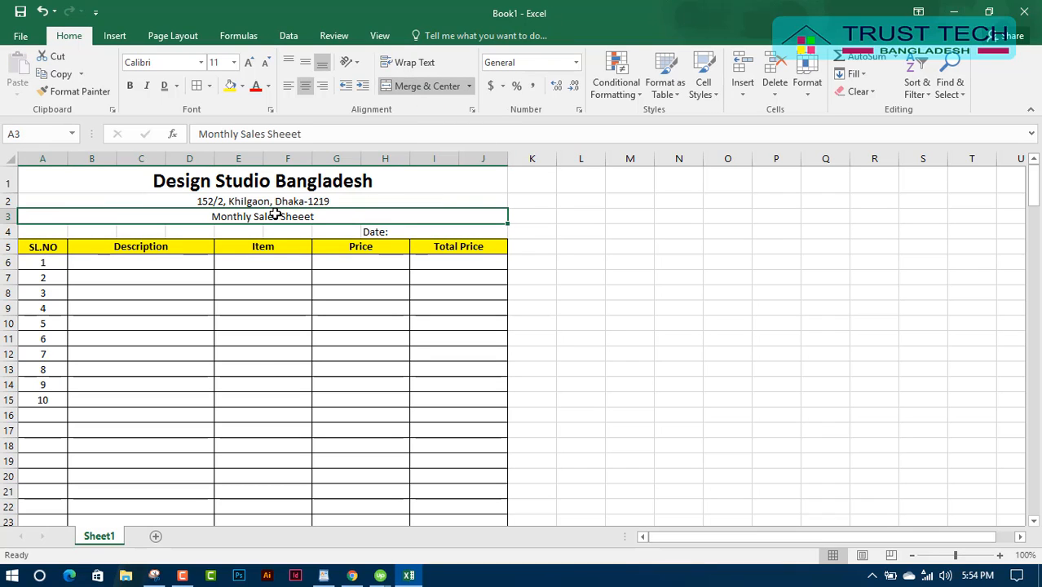
pyautogui.click(289, 134)
pyautogui.press('BackSpace')
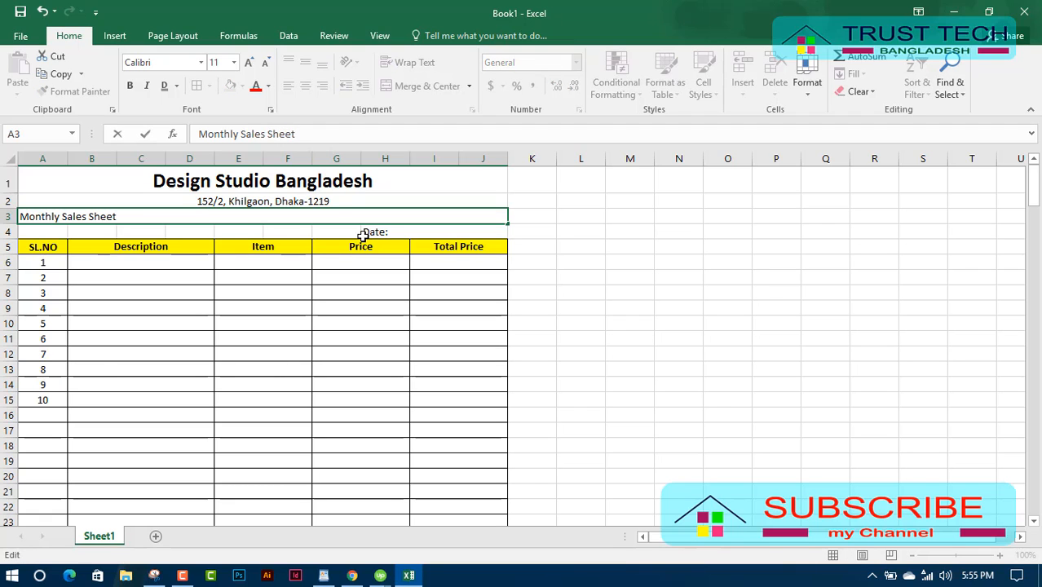
pyautogui.click(331, 204)
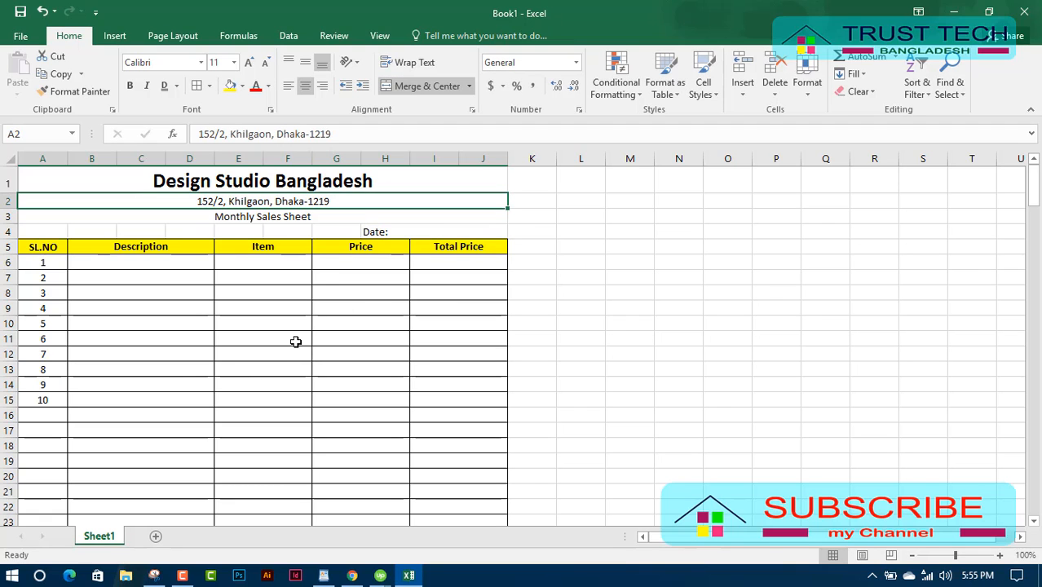
pyautogui.click(264, 217)
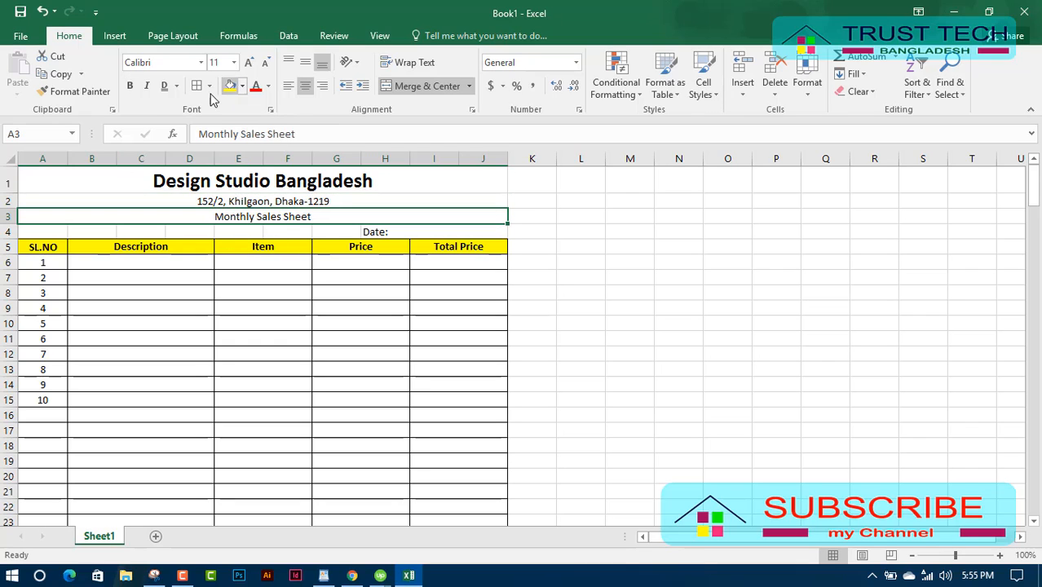
pyautogui.click(128, 85)
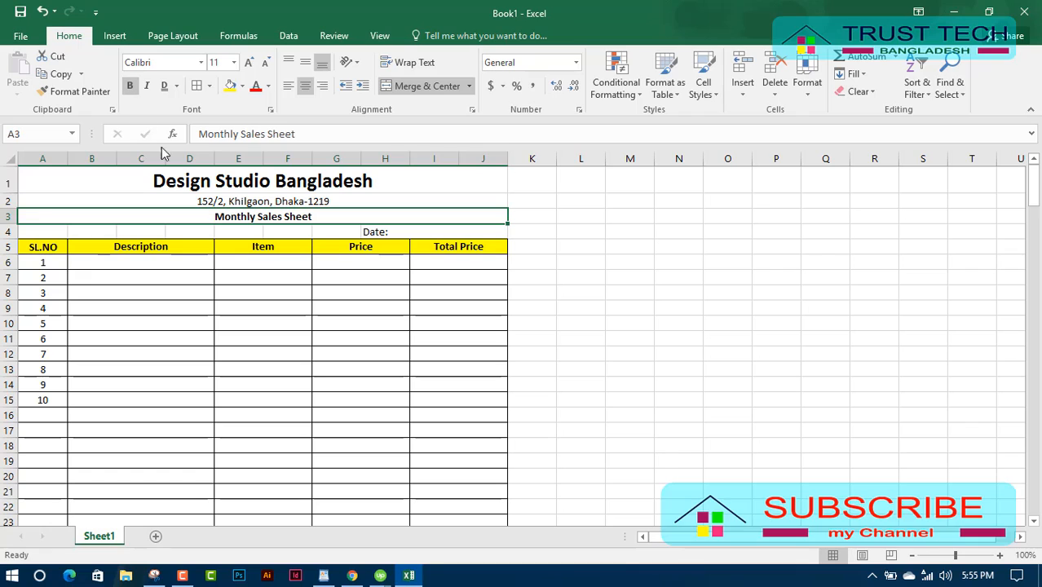
# Enlarge the Monthly Sales Sheet subtitle to size 26 and colour it blue.
pyautogui.click(250, 63)
pyautogui.click(250, 63)
pyautogui.click(250, 63)
pyautogui.click(250, 63)
pyautogui.click(249, 63)
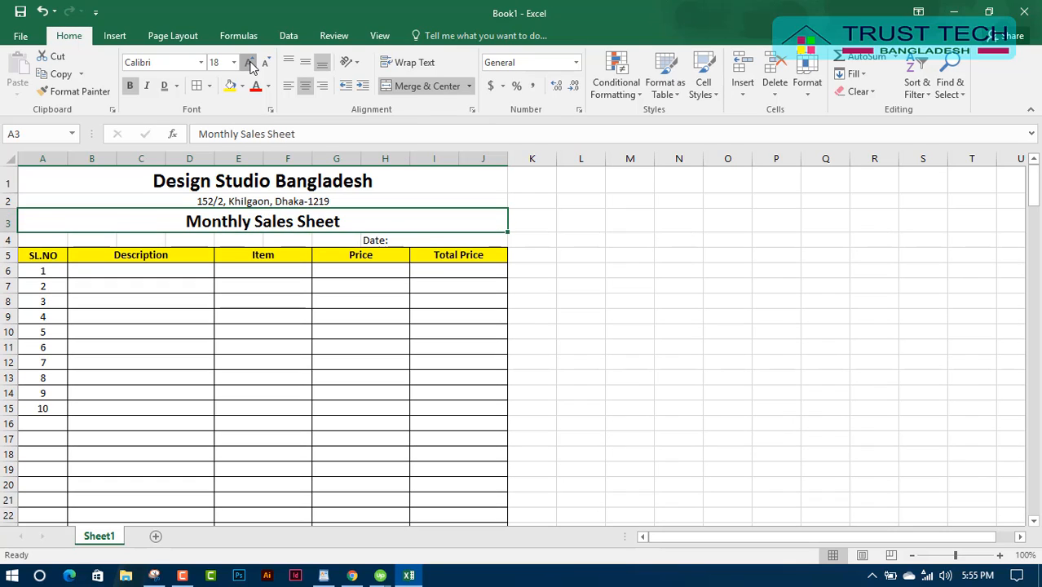
pyautogui.click(249, 62)
pyautogui.click(249, 63)
pyautogui.click(250, 63)
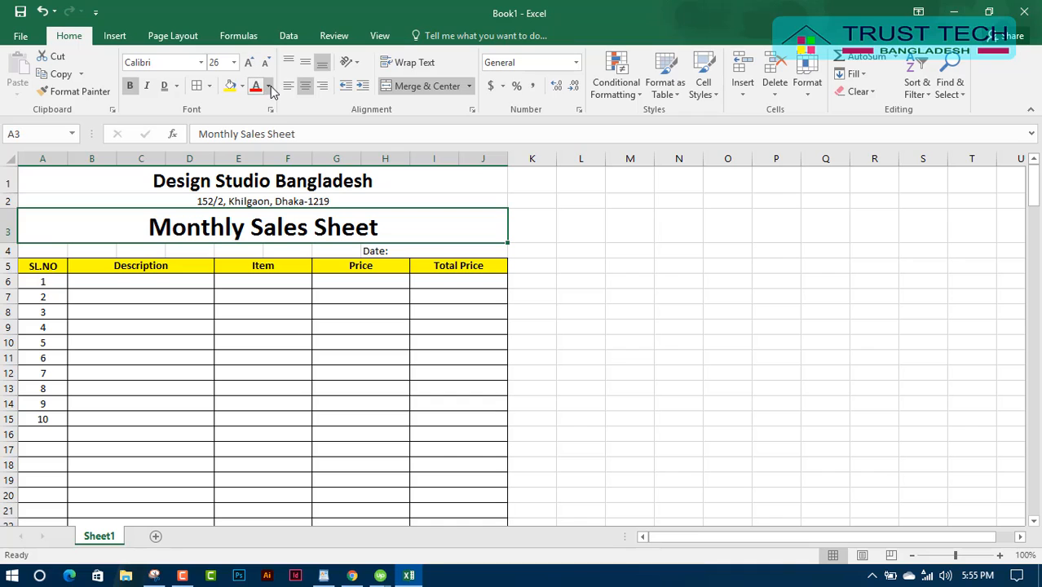
pyautogui.click(268, 86)
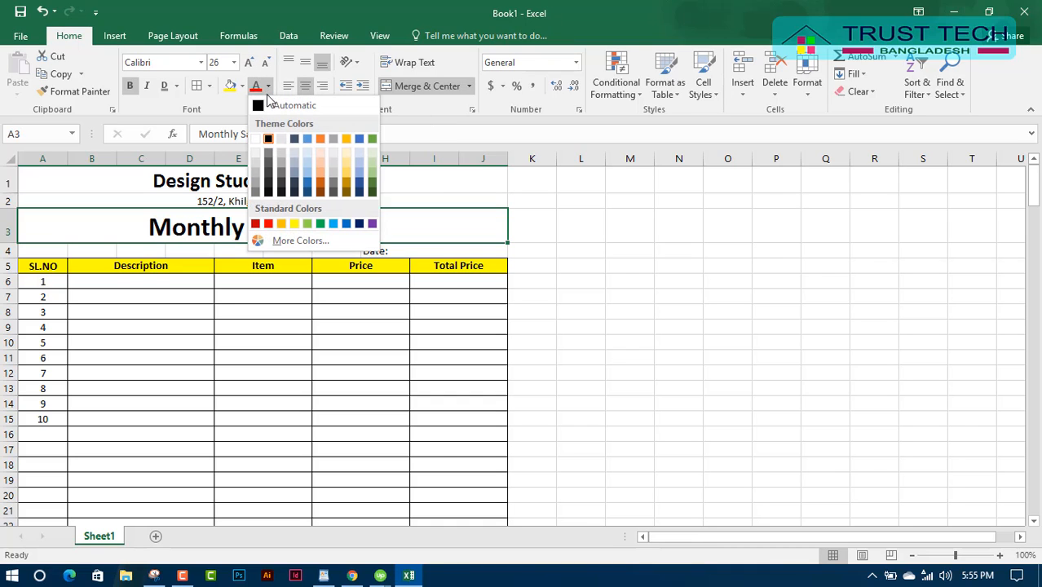
pyautogui.click(333, 224)
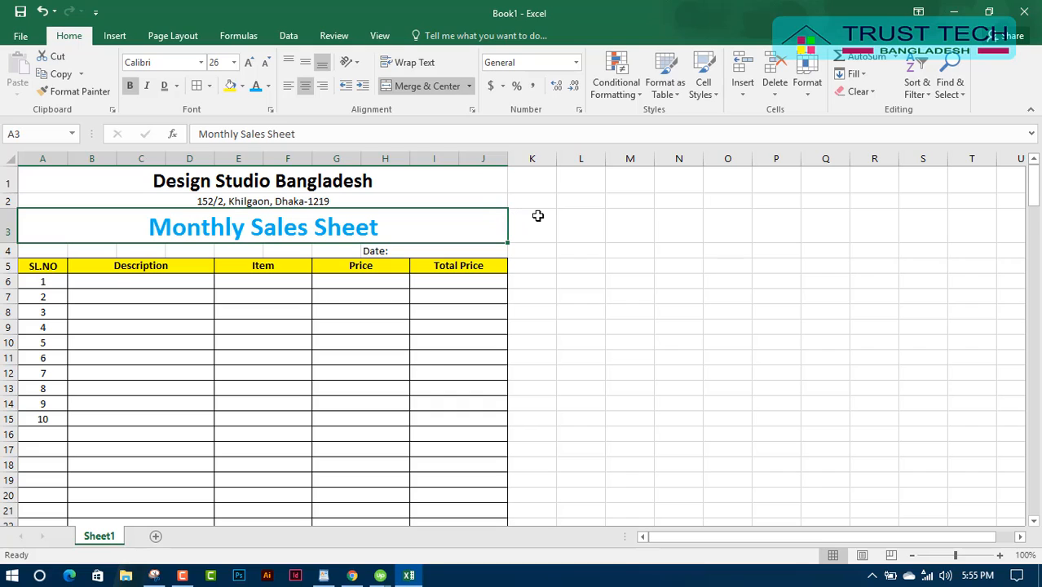
# Centre the subtitle both vertically and horizontally in row 3.
pyautogui.click(306, 63)
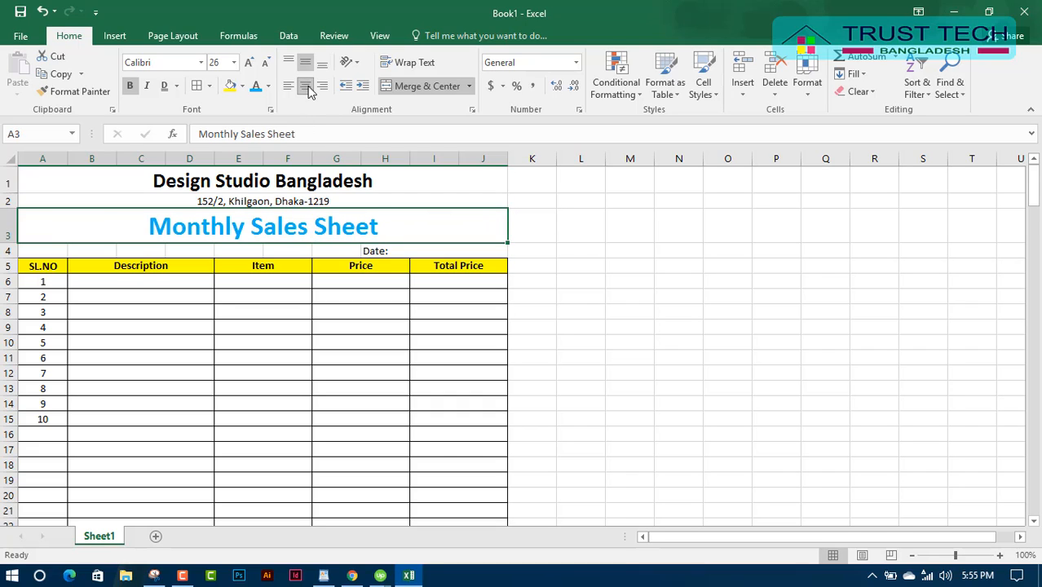
pyautogui.click(304, 88)
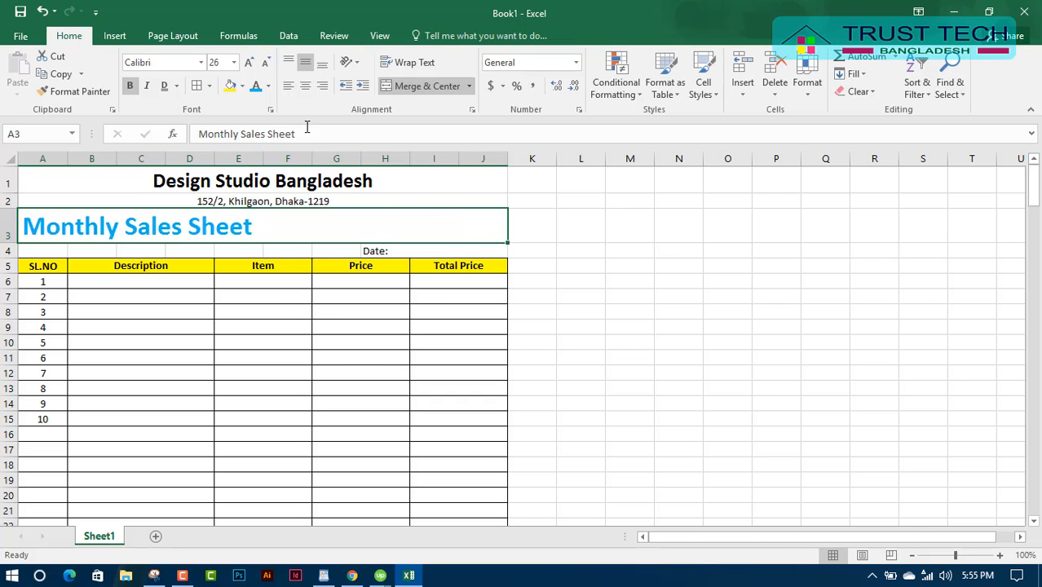
pyautogui.click(304, 85)
pyautogui.click(340, 344)
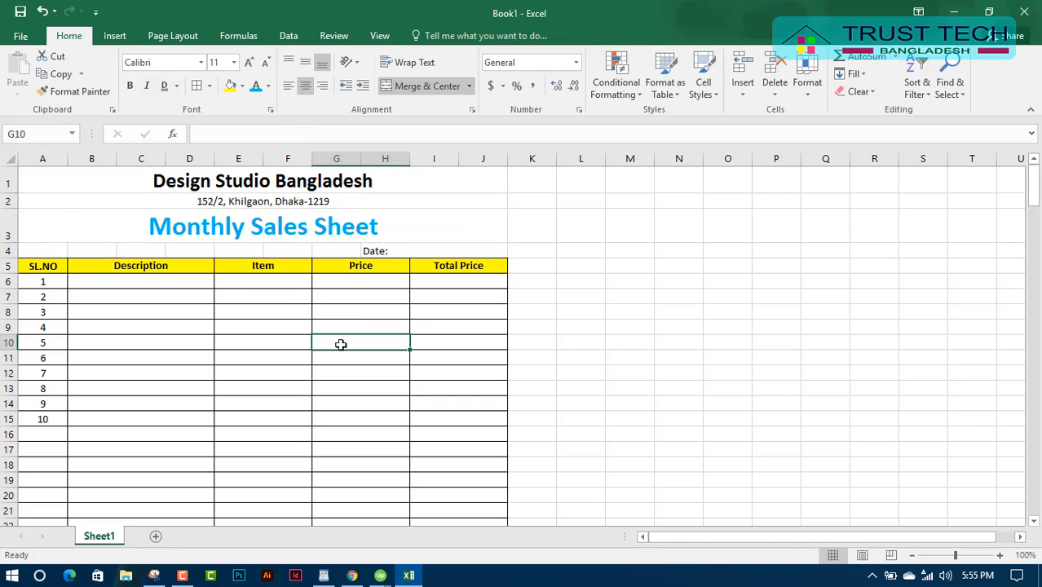
pyautogui.scroll(-2, 341, 344)
pyautogui.scroll(2, 341, 344)
# Set the Design Studio Bangladesh title font size to 24.
pyautogui.click(245, 184)
pyautogui.click(267, 86)
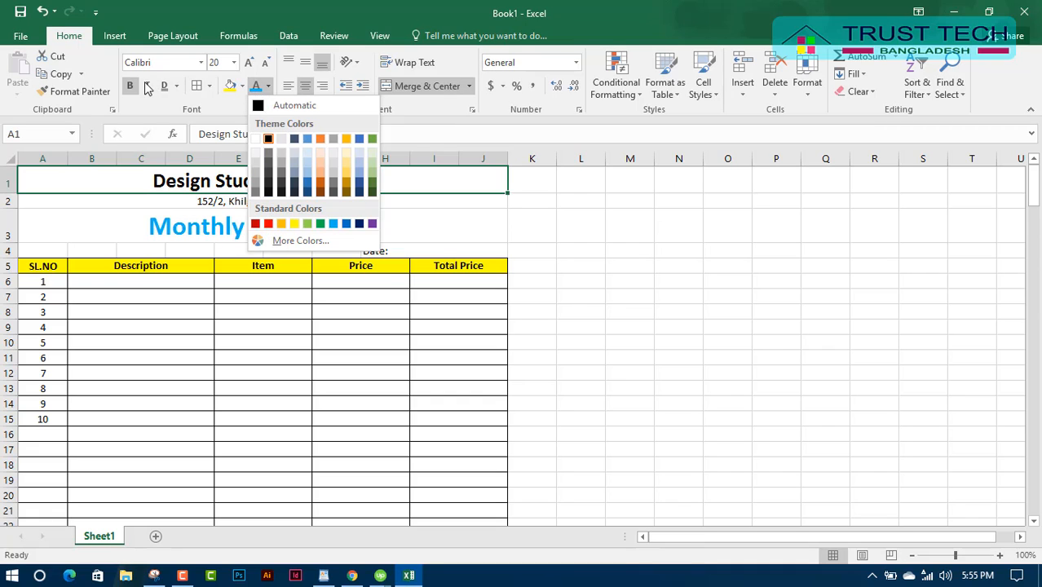
pyautogui.click(234, 62)
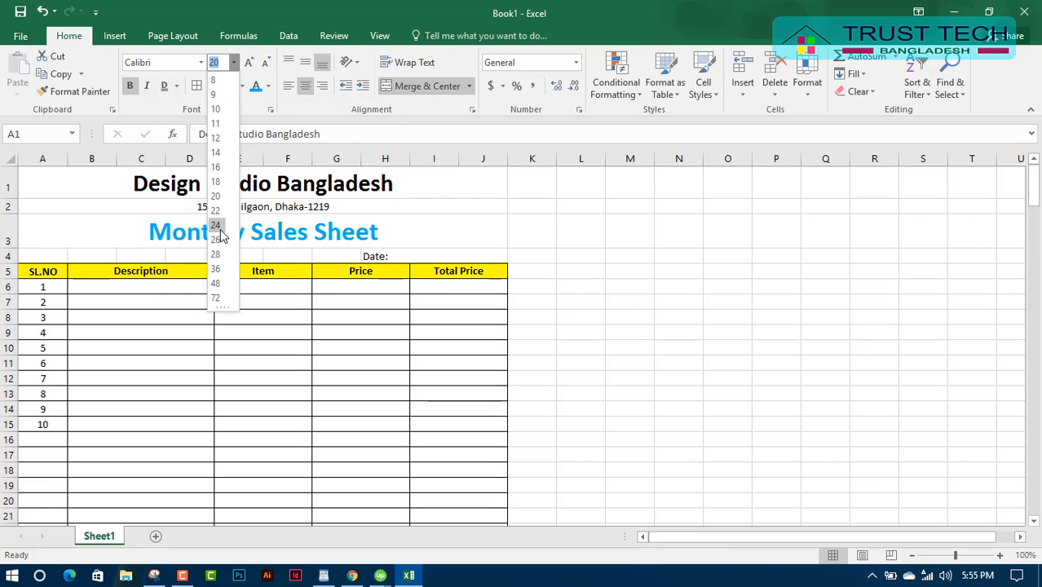
pyautogui.click(219, 229)
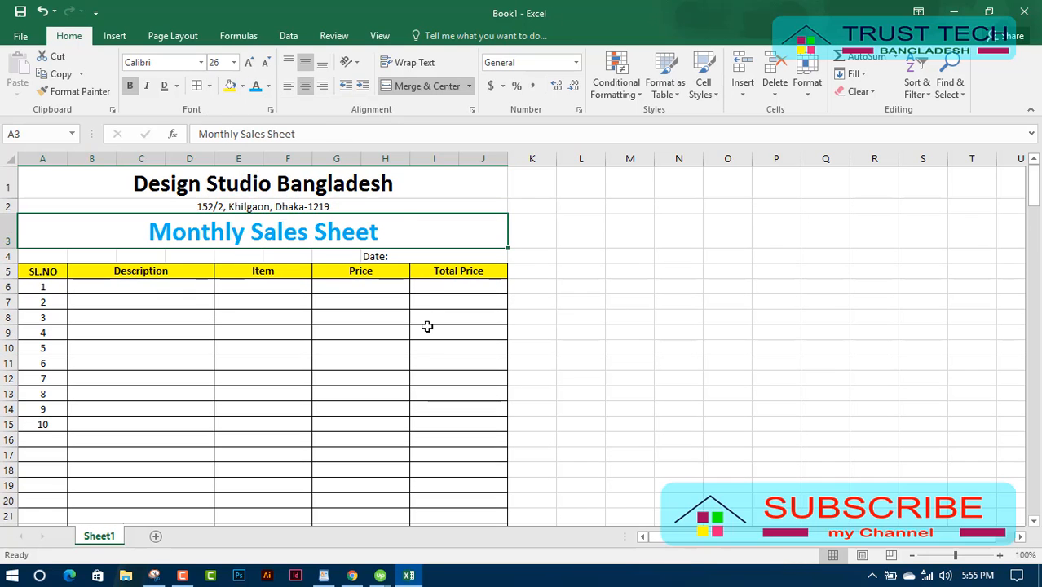
pyautogui.click(400, 378)
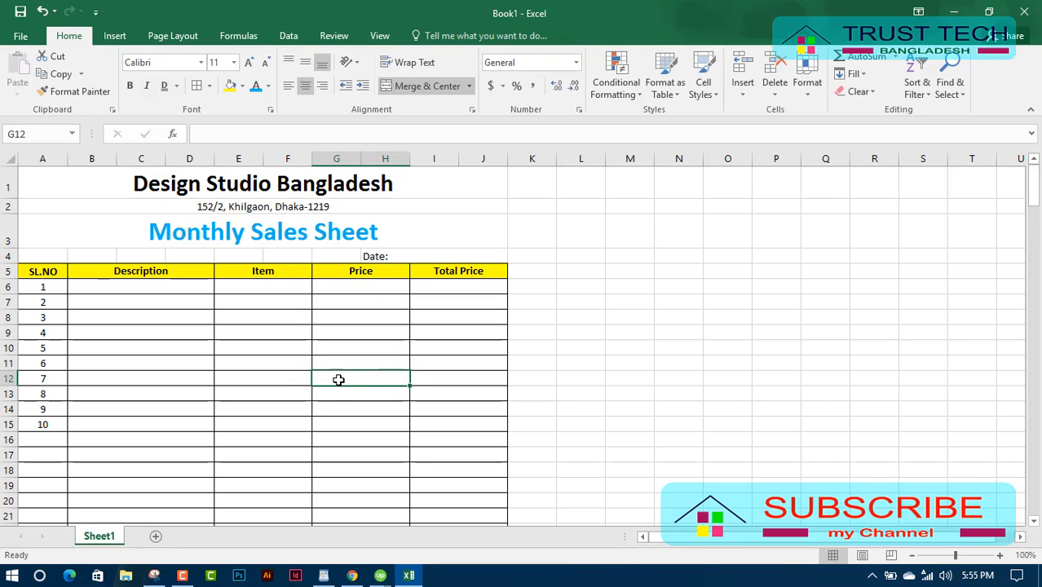
# Make the header row labels SL.NO through Total Price 14-point.
pyautogui.moveTo(34, 275); pyautogui.dragTo(473, 271)
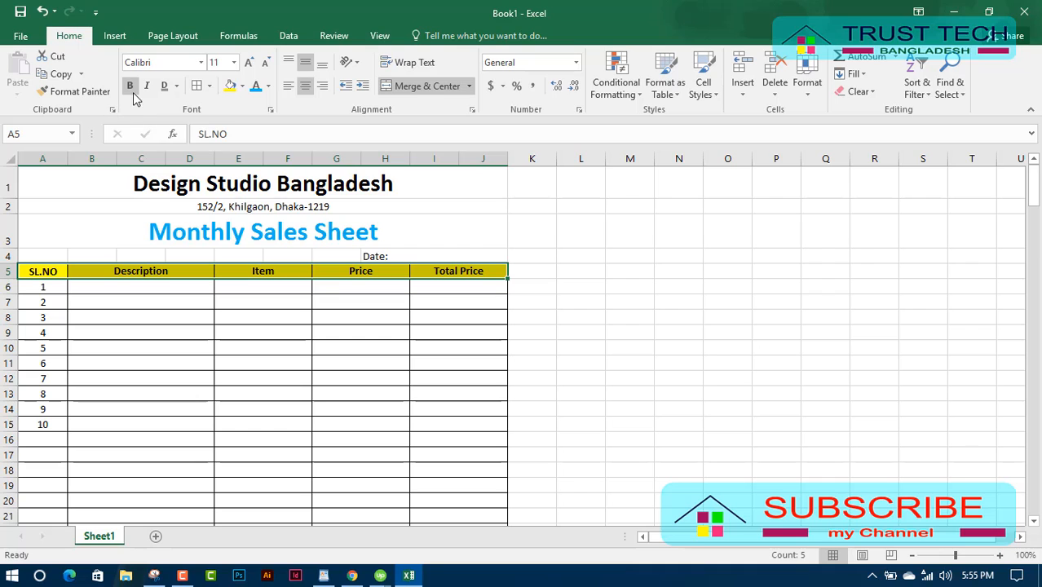
pyautogui.click(236, 63)
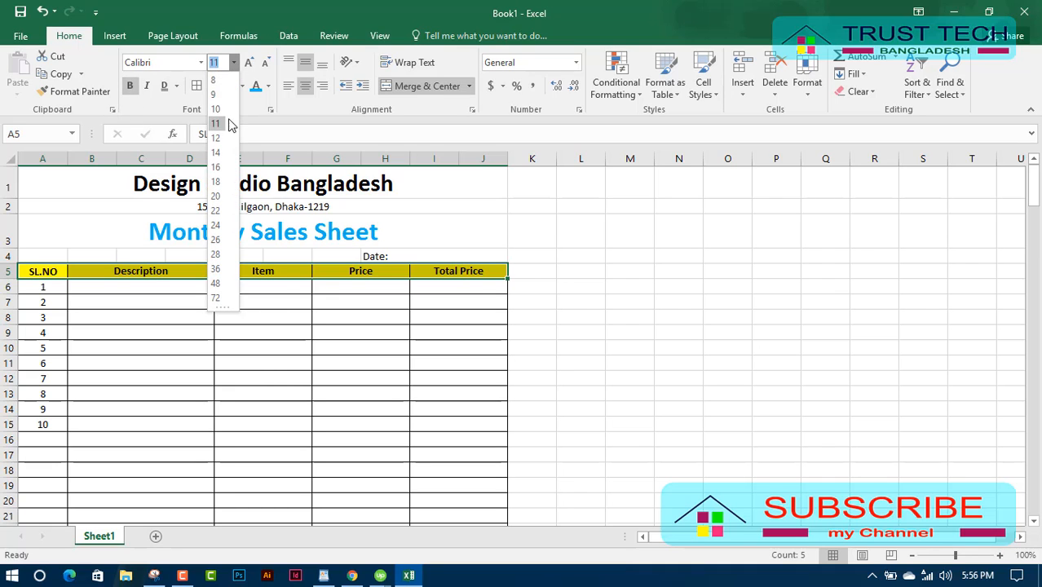
pyautogui.click(218, 157)
pyautogui.click(320, 380)
# Merge G28:J28 into one centred cell with an outside border.
pyautogui.scroll(-6, 314, 384)
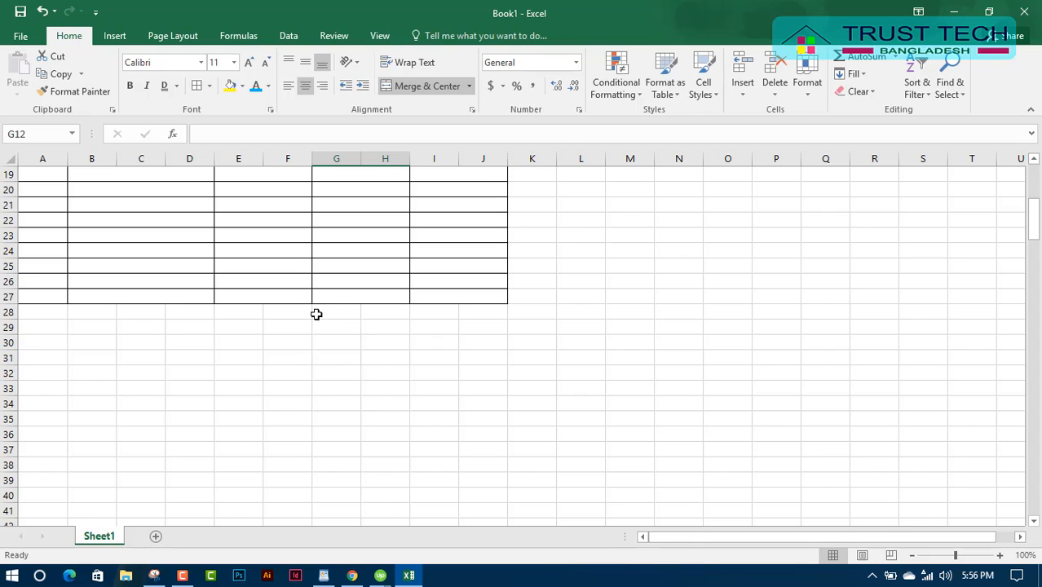
pyautogui.moveTo(321, 311); pyautogui.dragTo(477, 310)
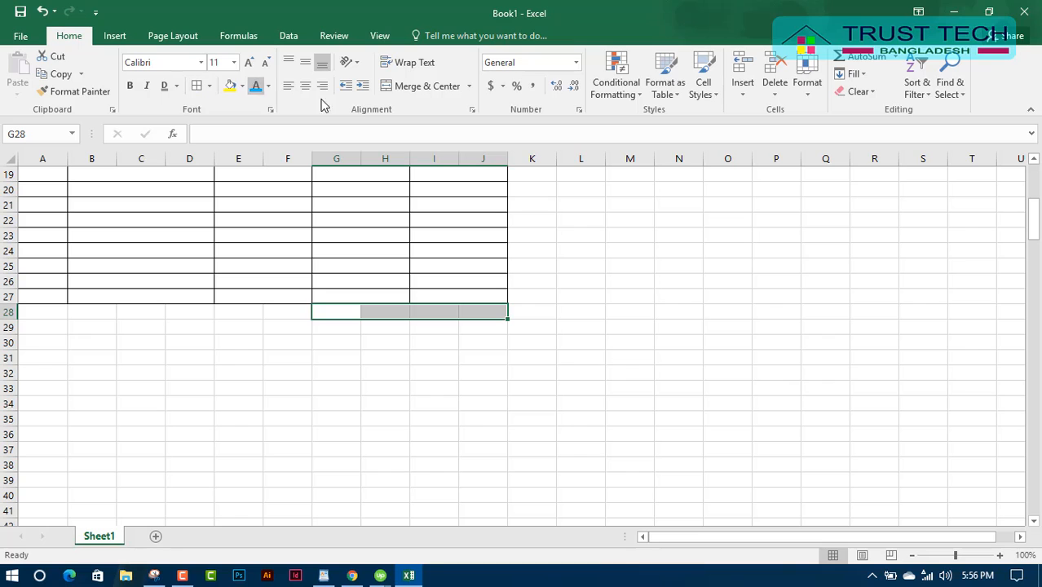
pyautogui.click(419, 86)
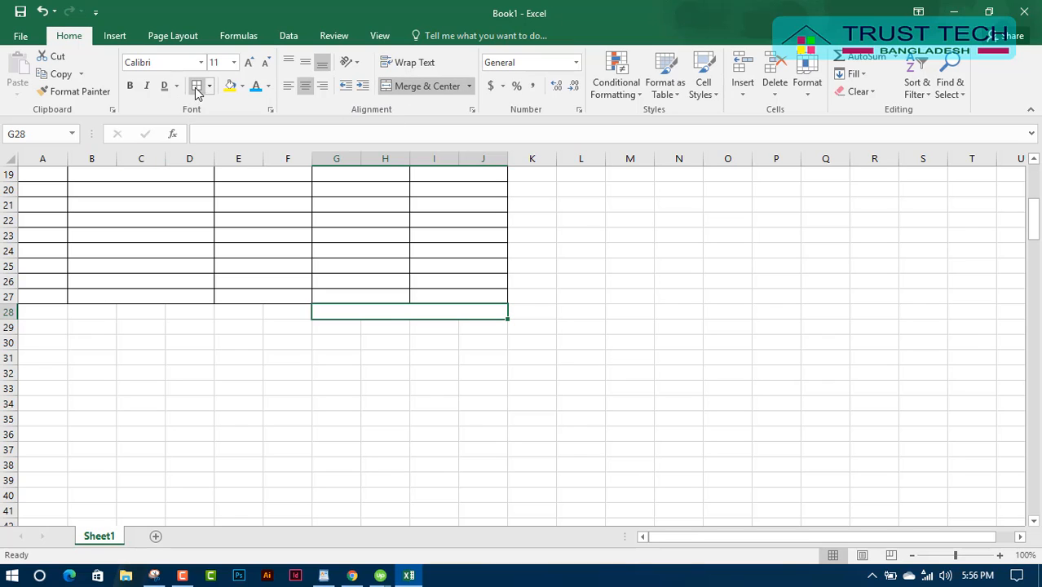
pyautogui.click(231, 359)
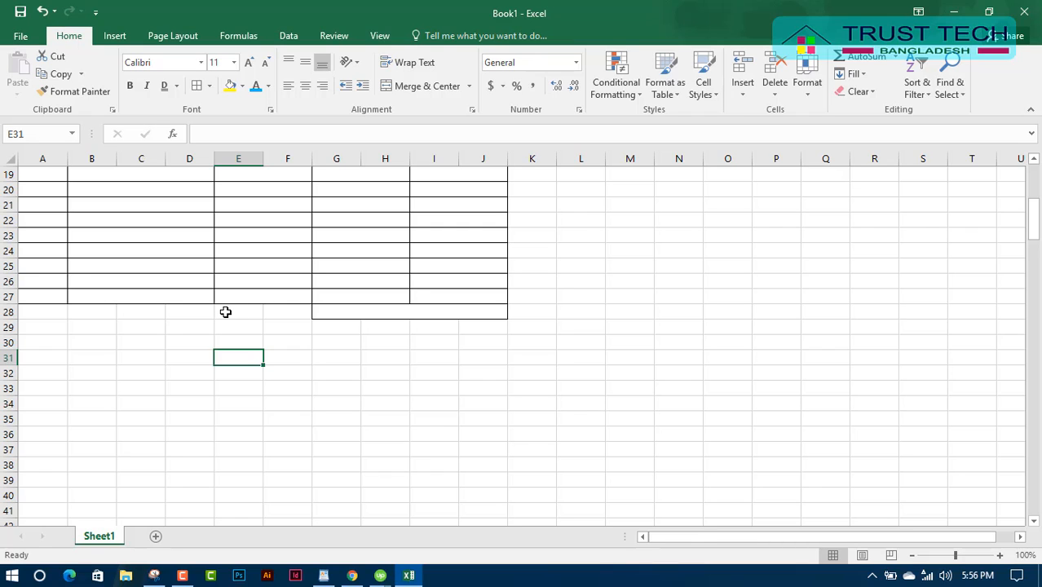
# Merge E28:F28 and enter the label Total.
pyautogui.moveTo(223, 312); pyautogui.dragTo(290, 313)
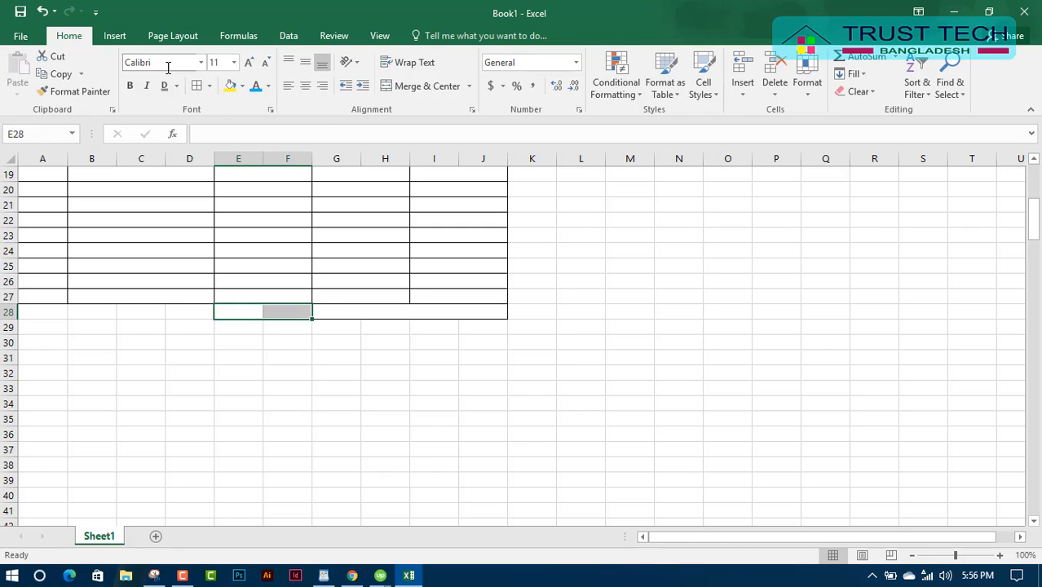
pyautogui.click(404, 86)
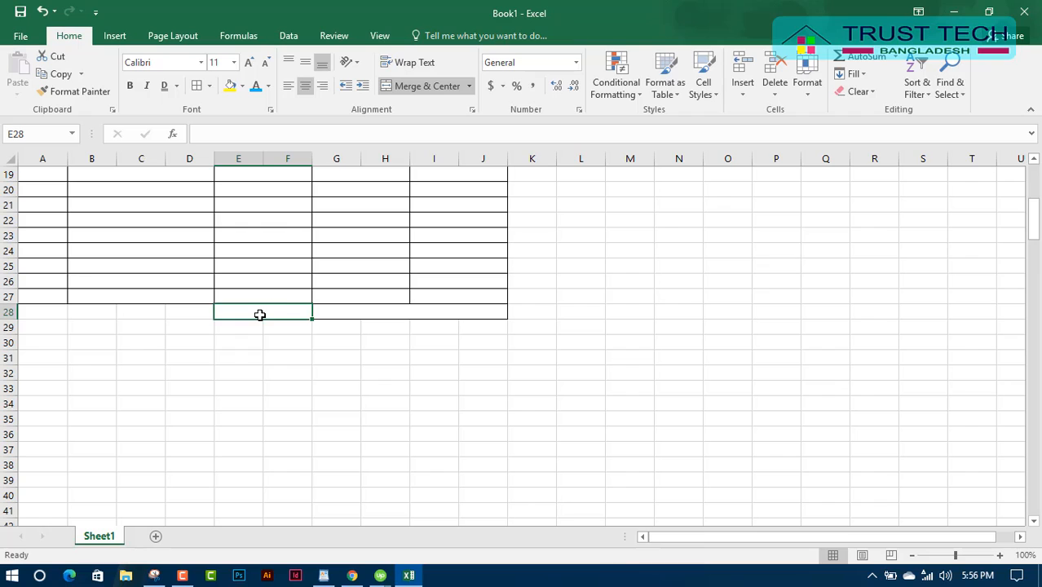
pyautogui.write('To')
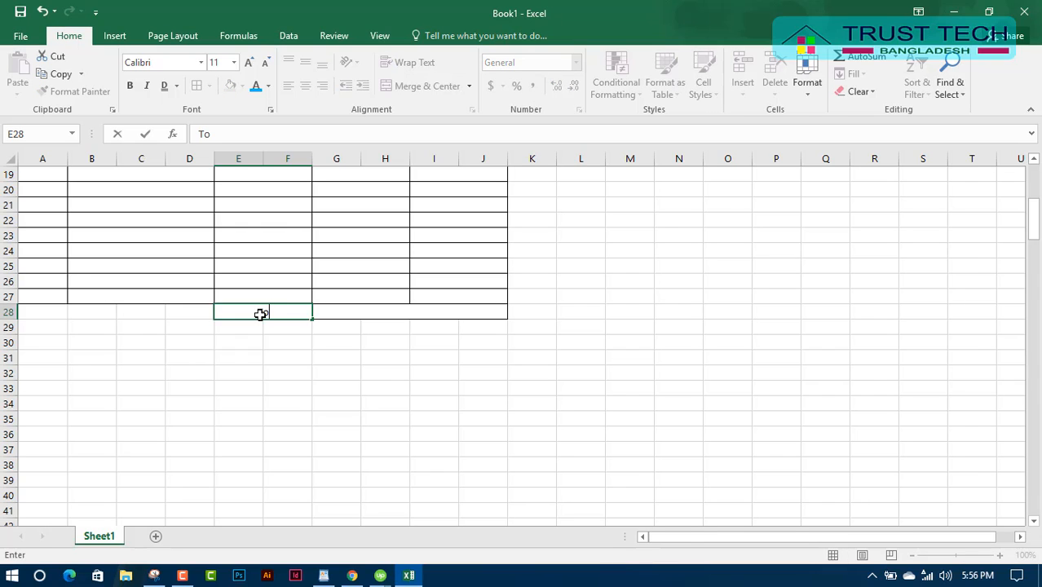
pyautogui.write('tal')
pyautogui.click(355, 404)
pyautogui.scroll(3, 295, 413)
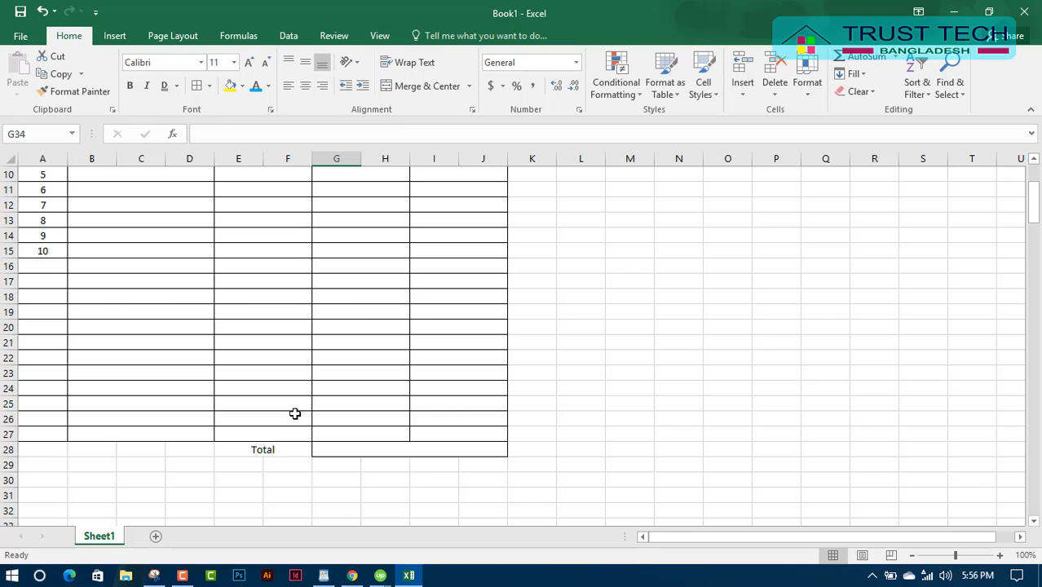
pyautogui.scroll(3, 295, 414)
pyautogui.scroll(-2, 295, 413)
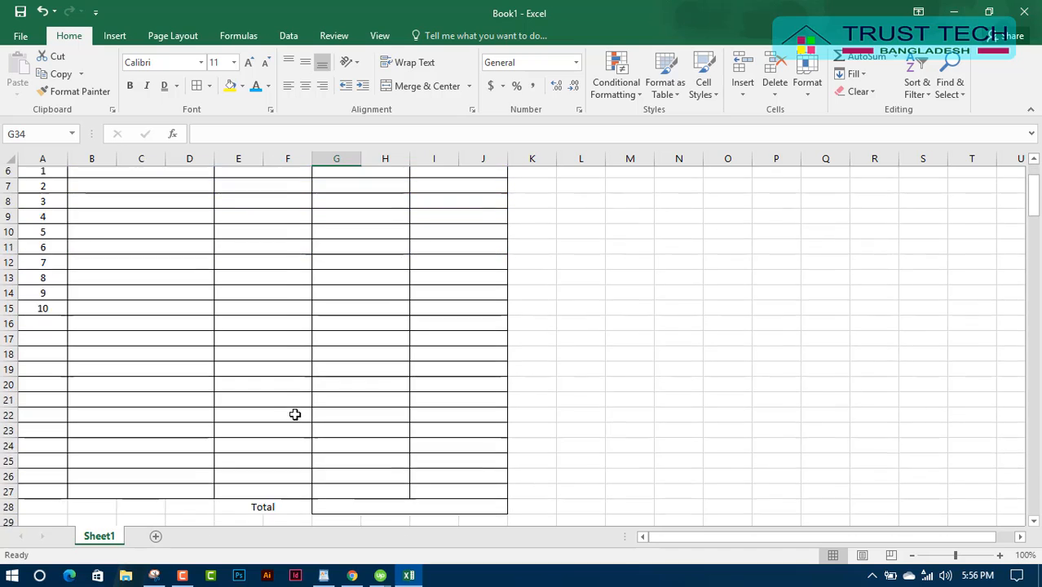
pyautogui.scroll(2, 295, 413)
pyautogui.scroll(-2, 295, 414)
pyautogui.scroll(2, 295, 414)
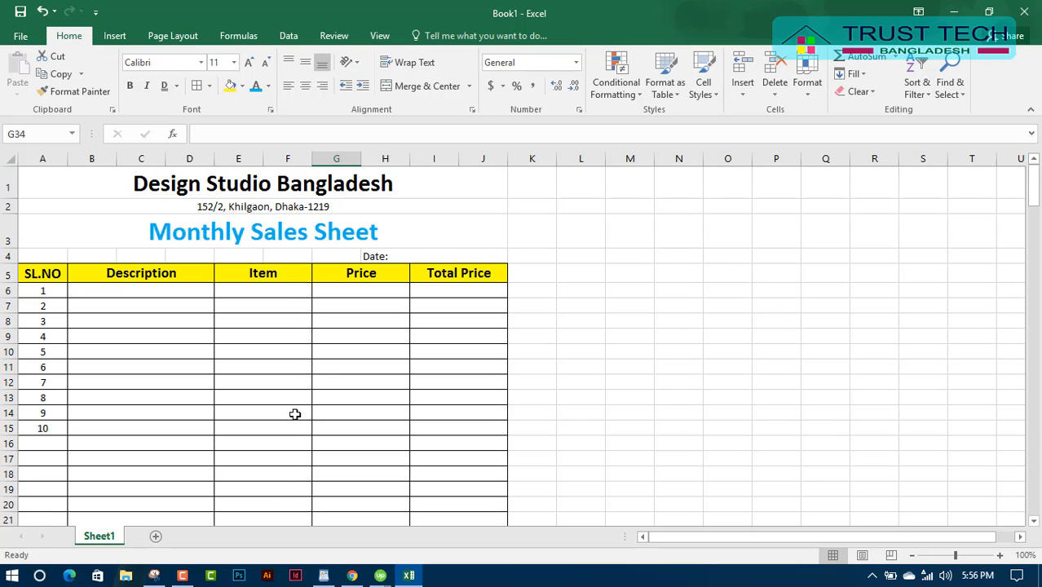
pyautogui.scroll(-4, 322, 370)
pyautogui.scroll(3, 321, 370)
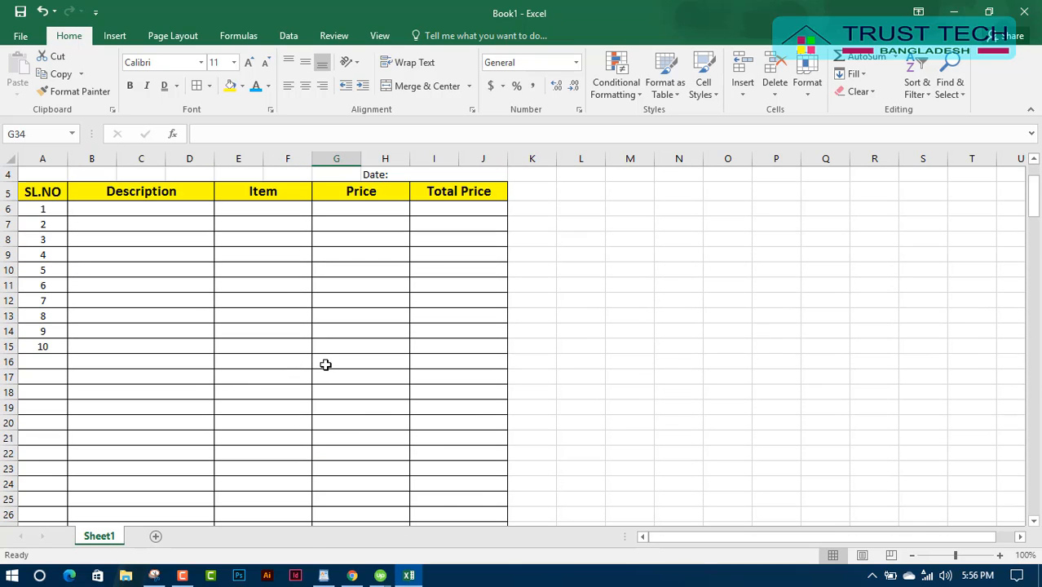
pyautogui.scroll(1, 312, 380)
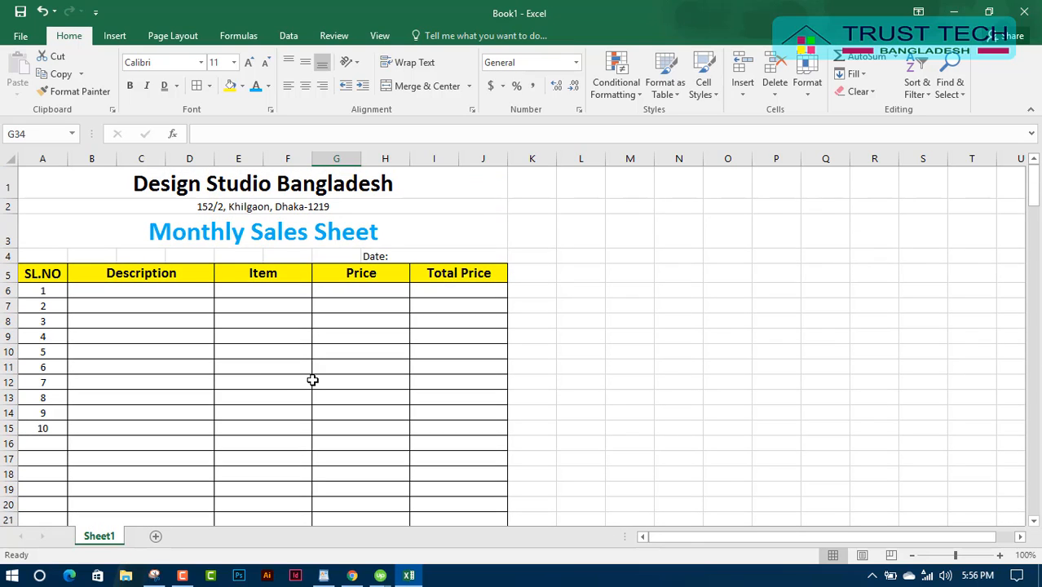
# Save the workbook to the Desktop under the name Monthly Sales Sheet.
pyautogui.click(20, 12)
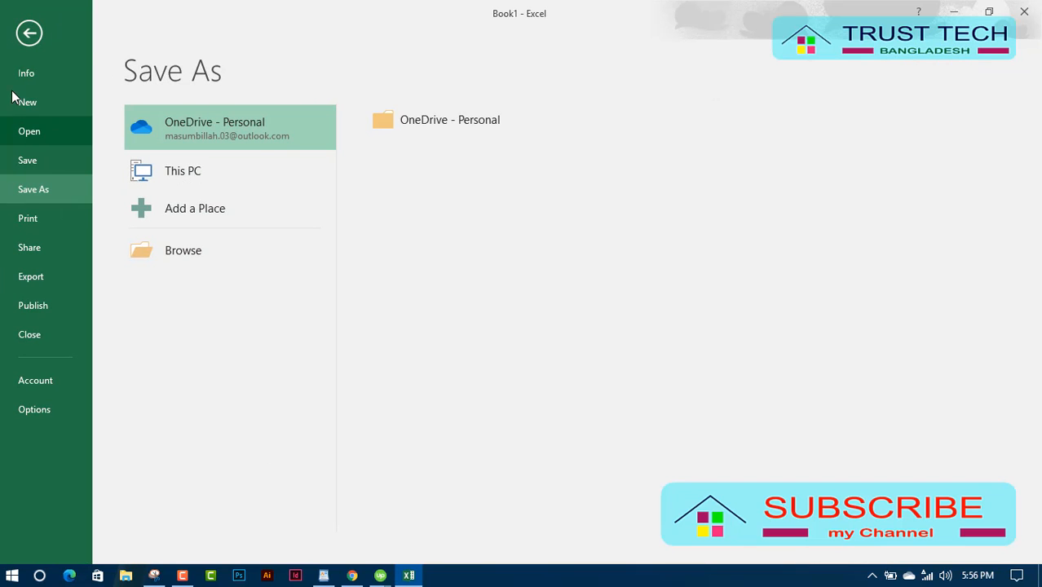
pyautogui.click(194, 177)
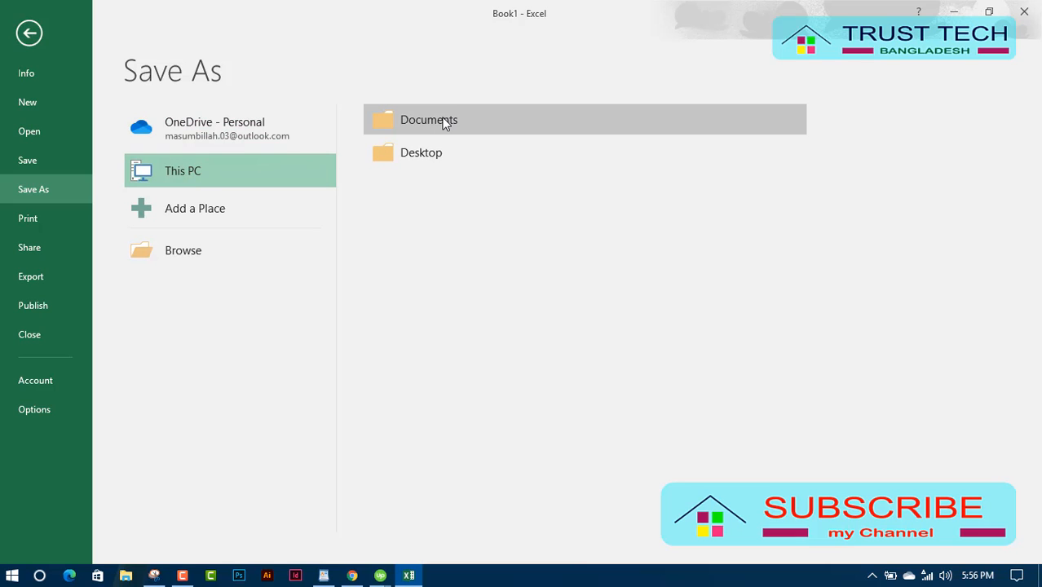
pyautogui.click(444, 123)
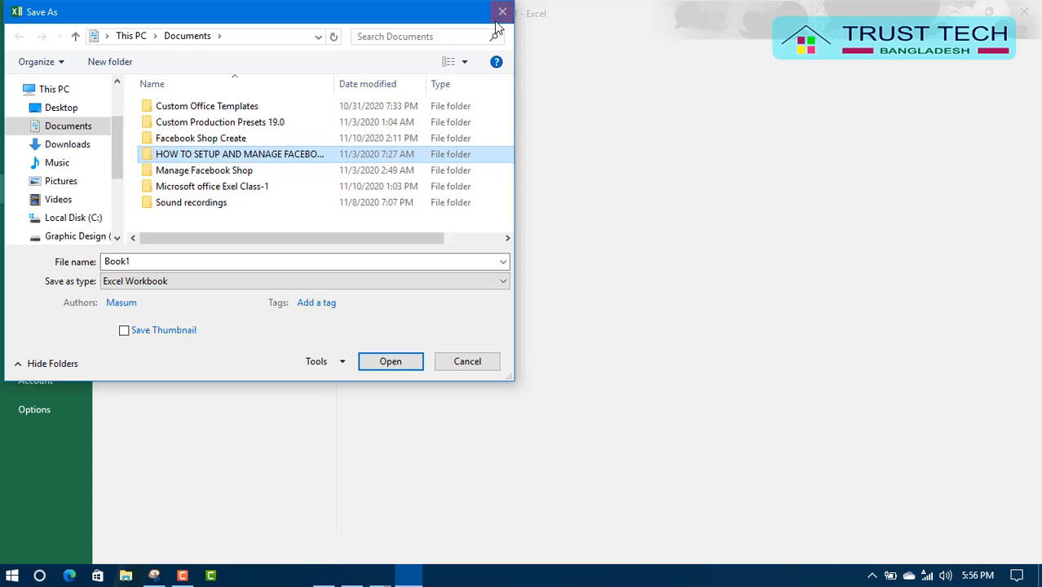
pyautogui.click(167, 259)
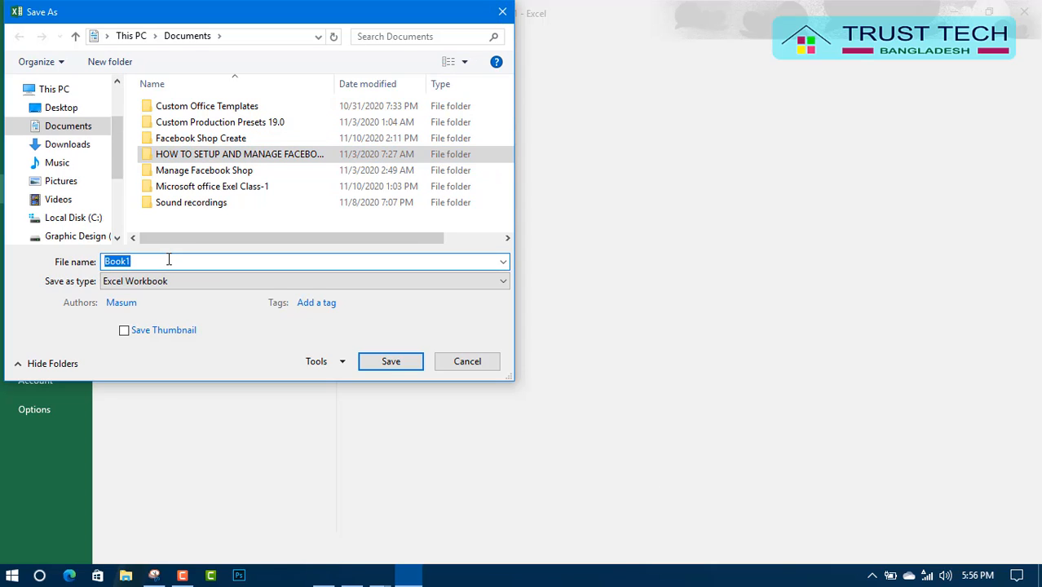
pyautogui.write('Monthly Sales Sheet')
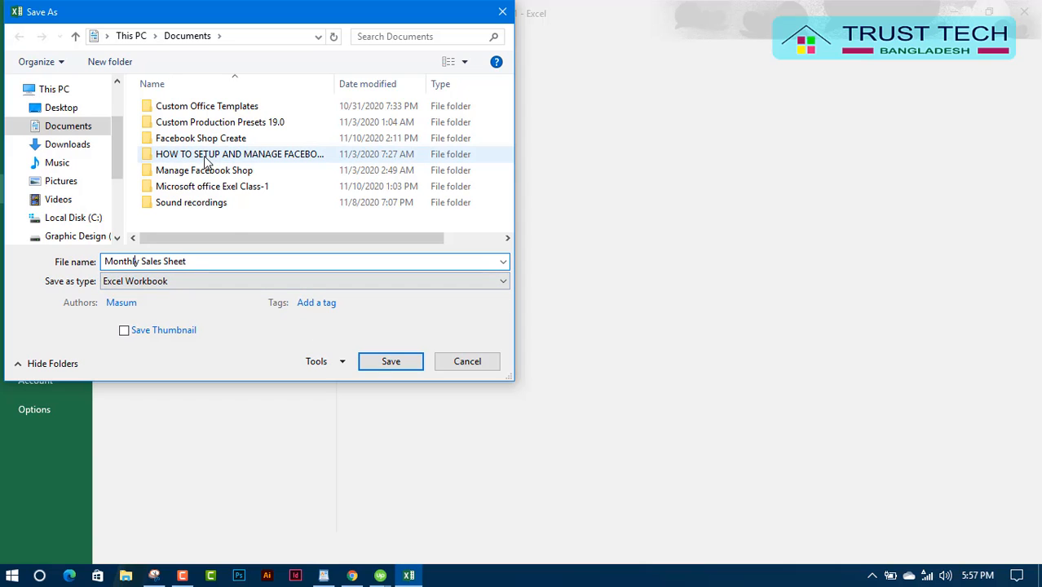
pyautogui.click(62, 108)
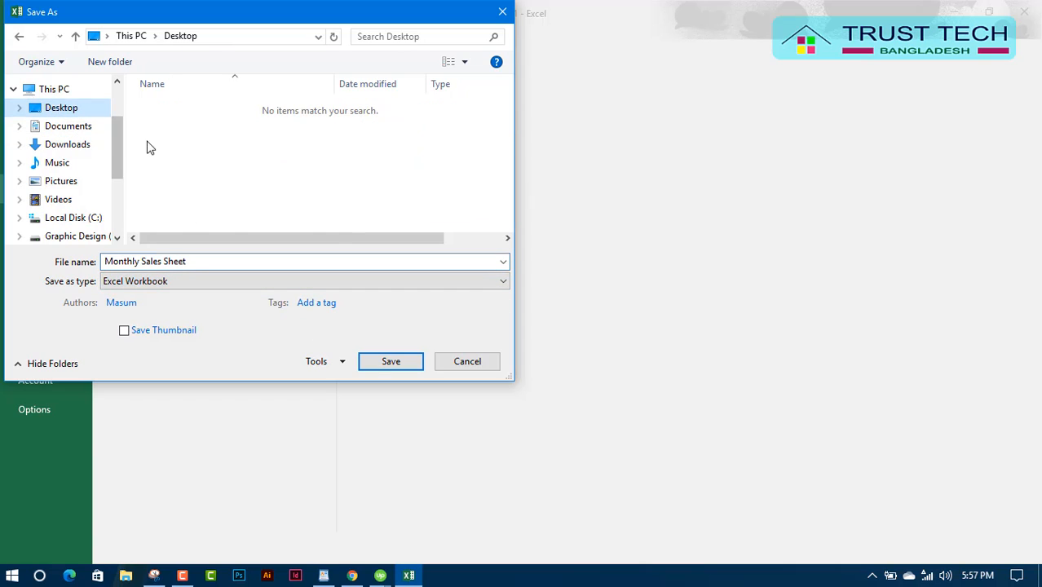
pyautogui.click(402, 364)
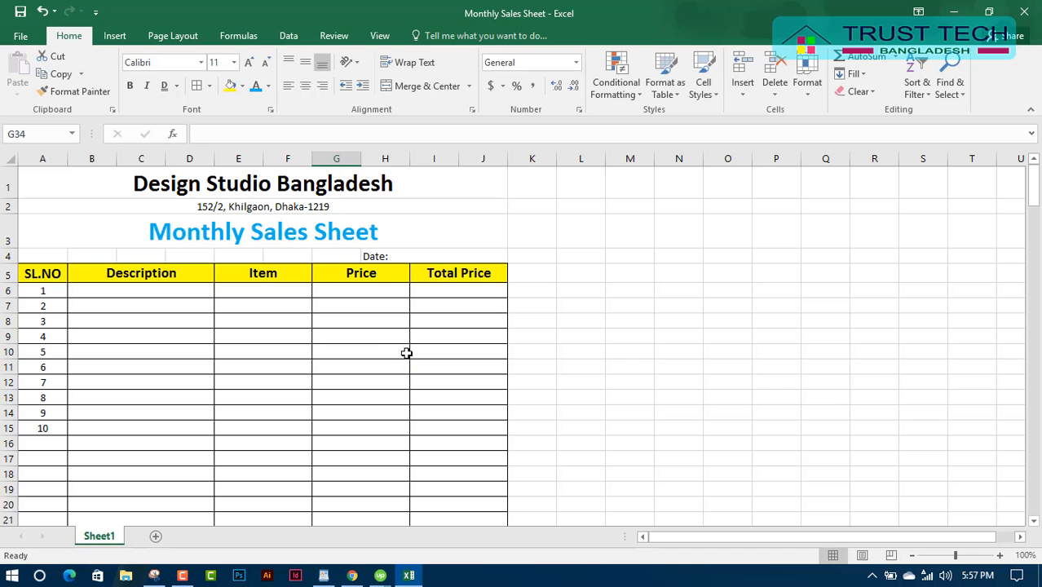
# Close Excel, reopen Monthly Sales Sheet from the Desktop, and select the merged Total cell E28.
pyautogui.scroll(-1, 399, 355)
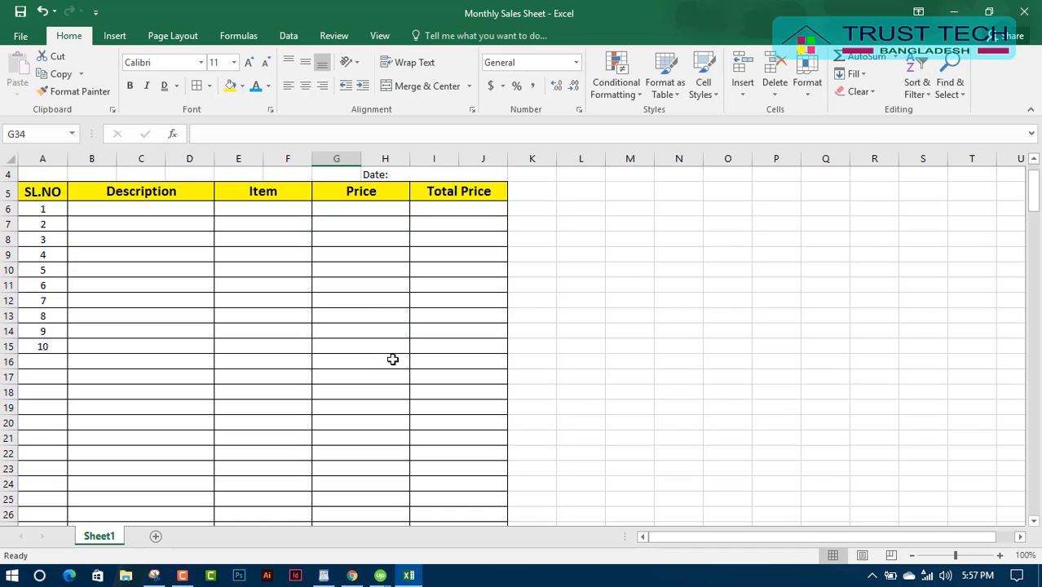
pyautogui.scroll(1, 396, 358)
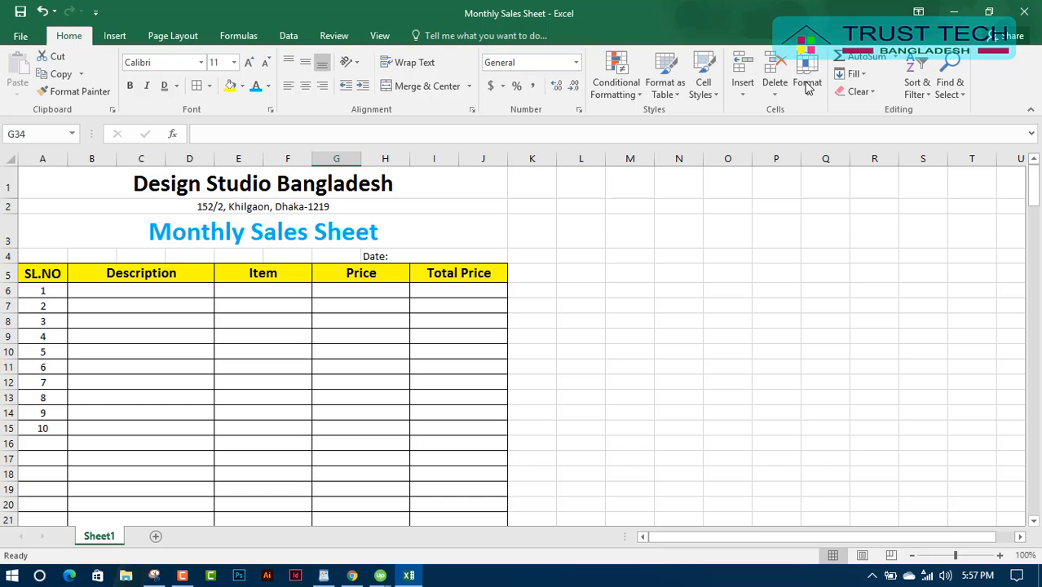
pyautogui.click(1024, 11)
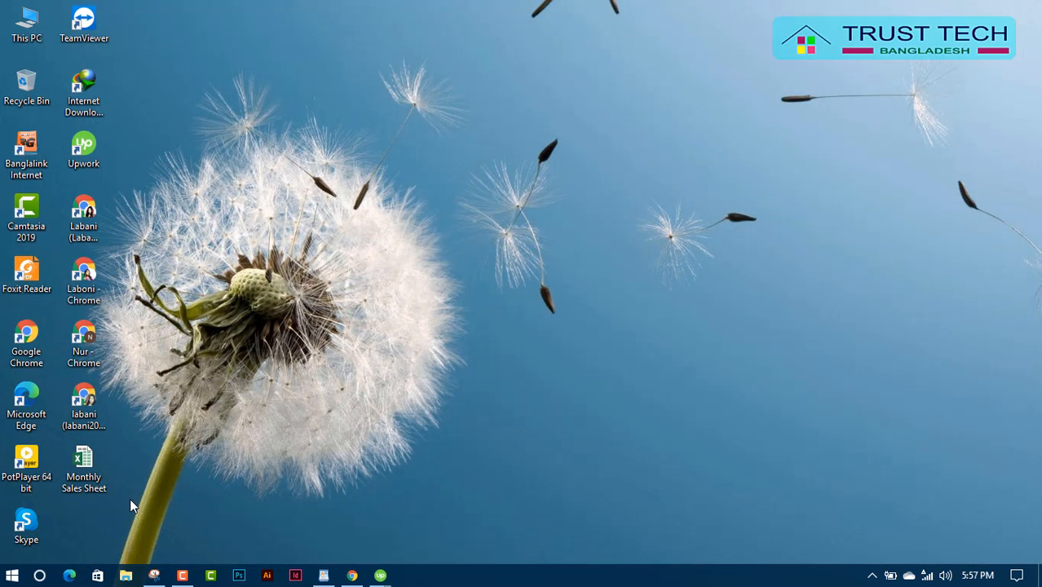
pyautogui.doubleClick(84, 469)
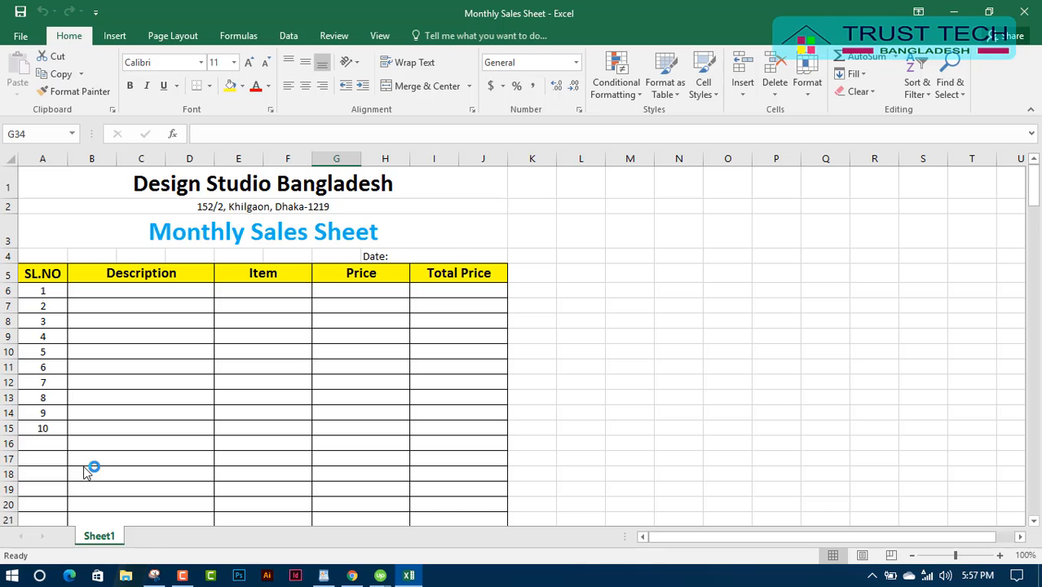
pyautogui.scroll(-5, 472, 350)
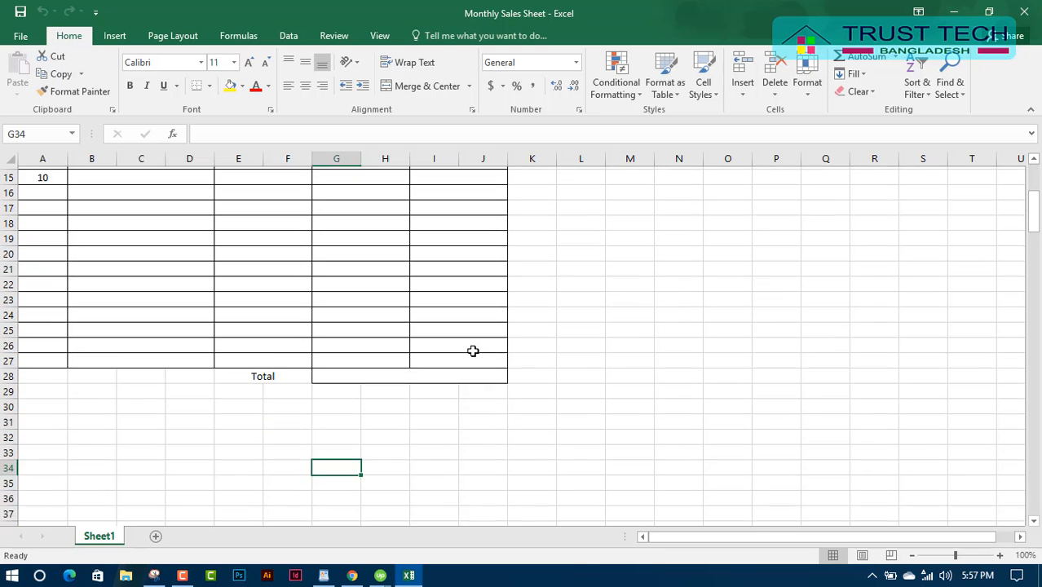
pyautogui.scroll(-1, 473, 350)
pyautogui.scroll(5, 479, 447)
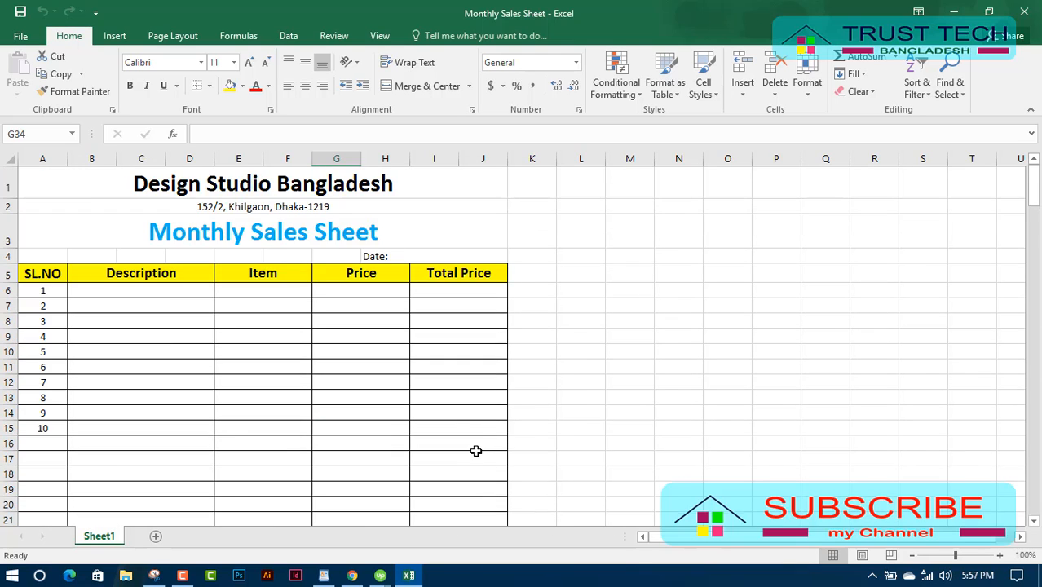
pyautogui.scroll(-2, 476, 450)
pyautogui.click(269, 495)
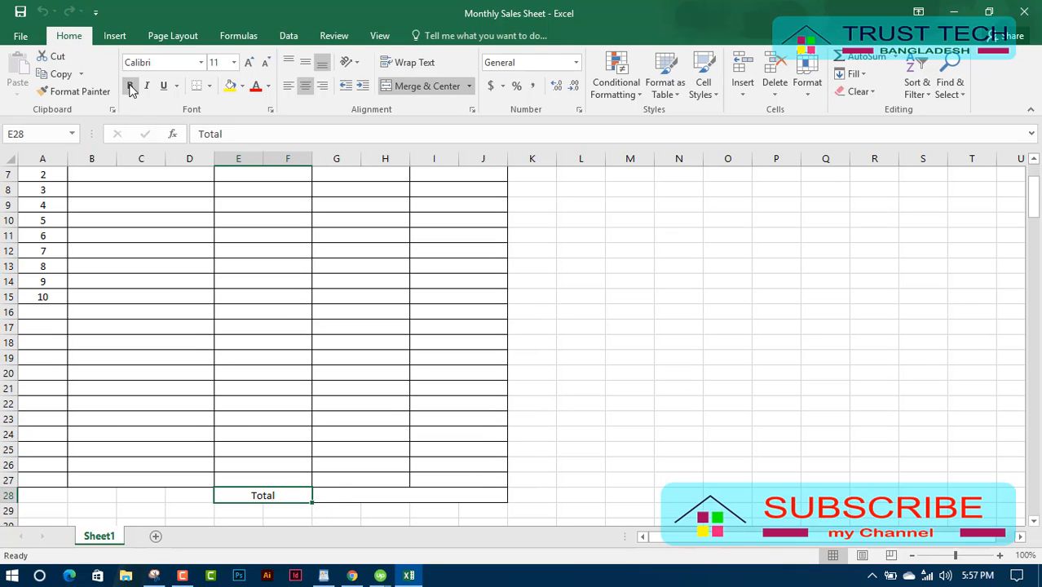